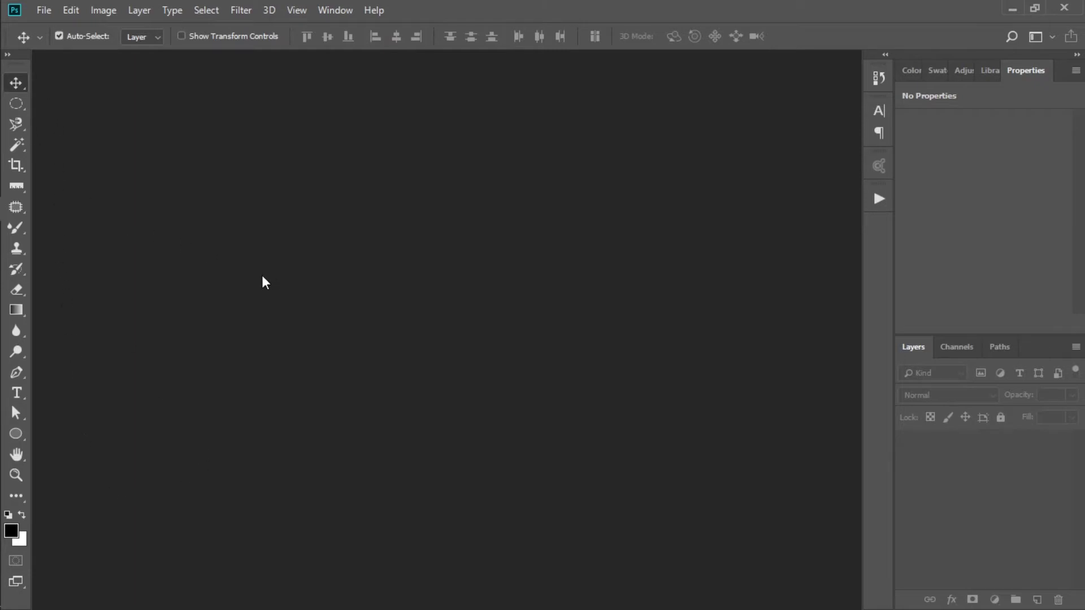
Step: Examine the tool variants grouped with the Move, Elliptical Marquee, Magnetic Lasso and Magic Wand tools
click(17, 82)
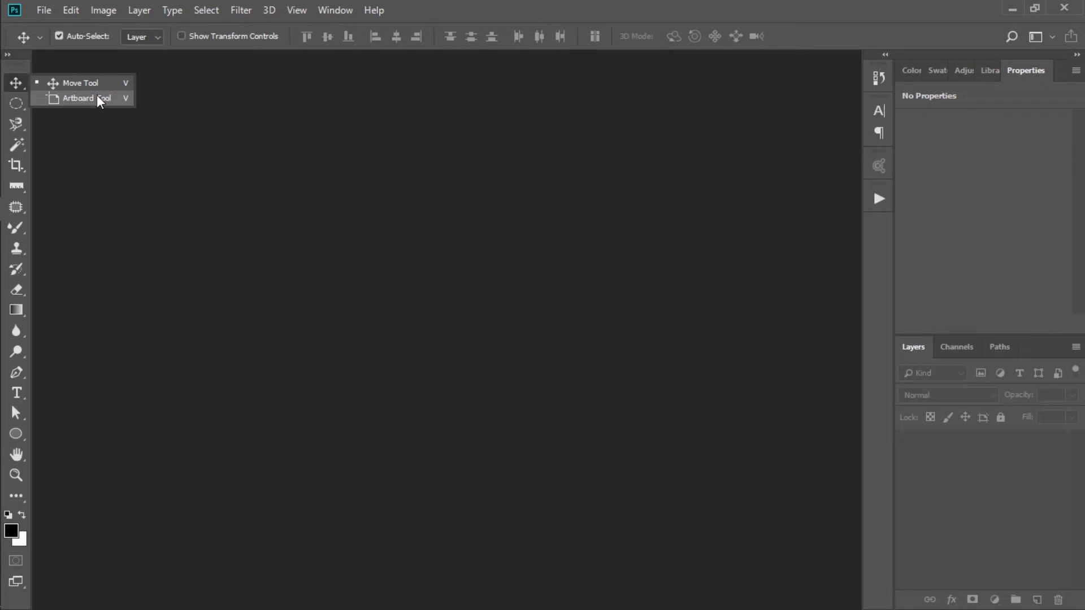
click(19, 106)
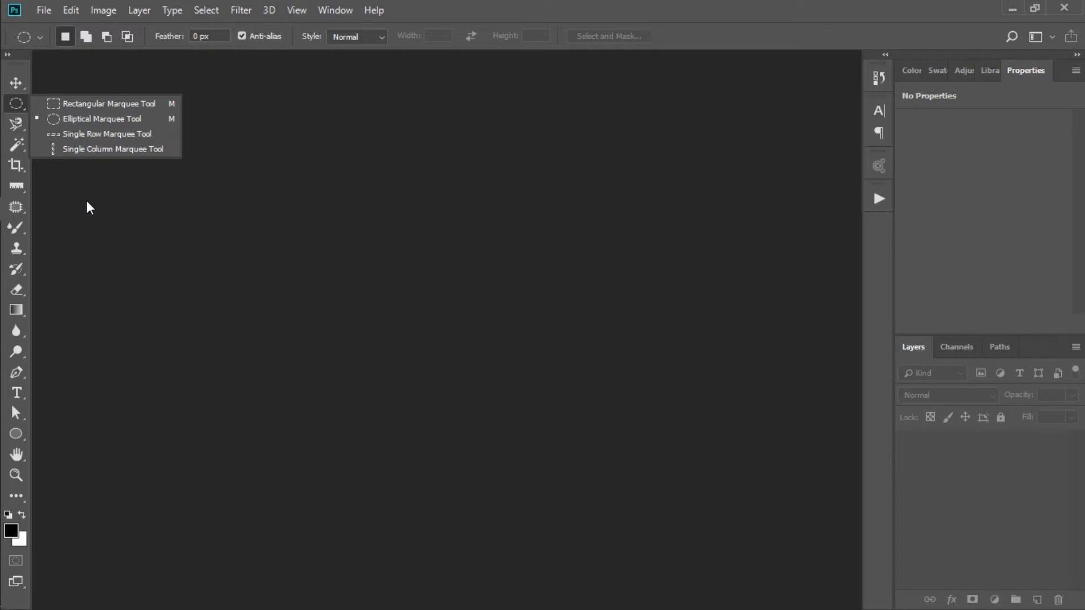
click(17, 124)
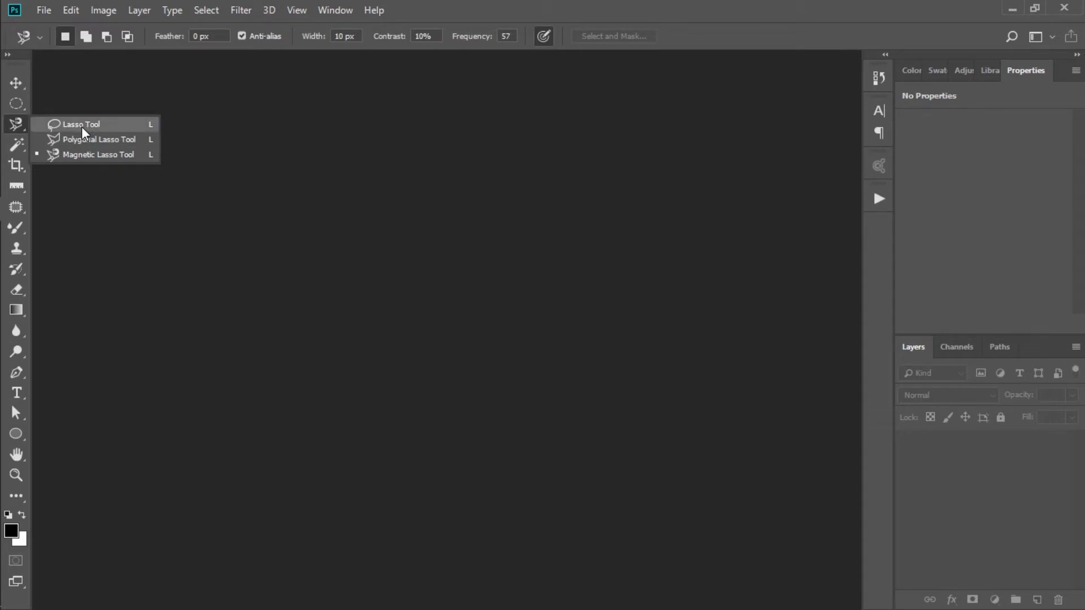
click(18, 146)
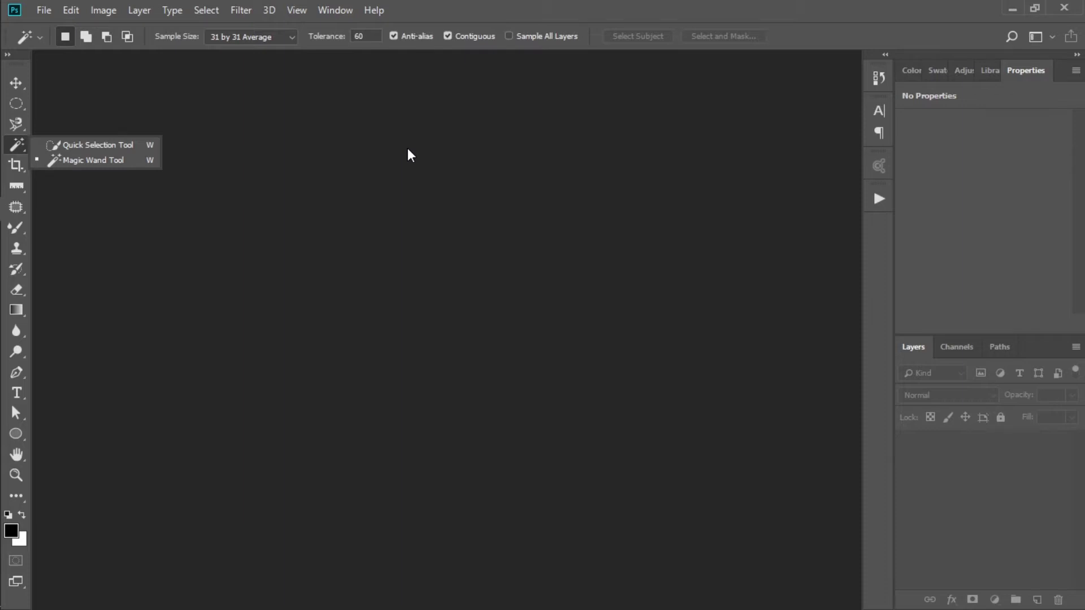
Step: Examine the tool variants grouped with the Crop, Ruler and Patch tools
key(c)
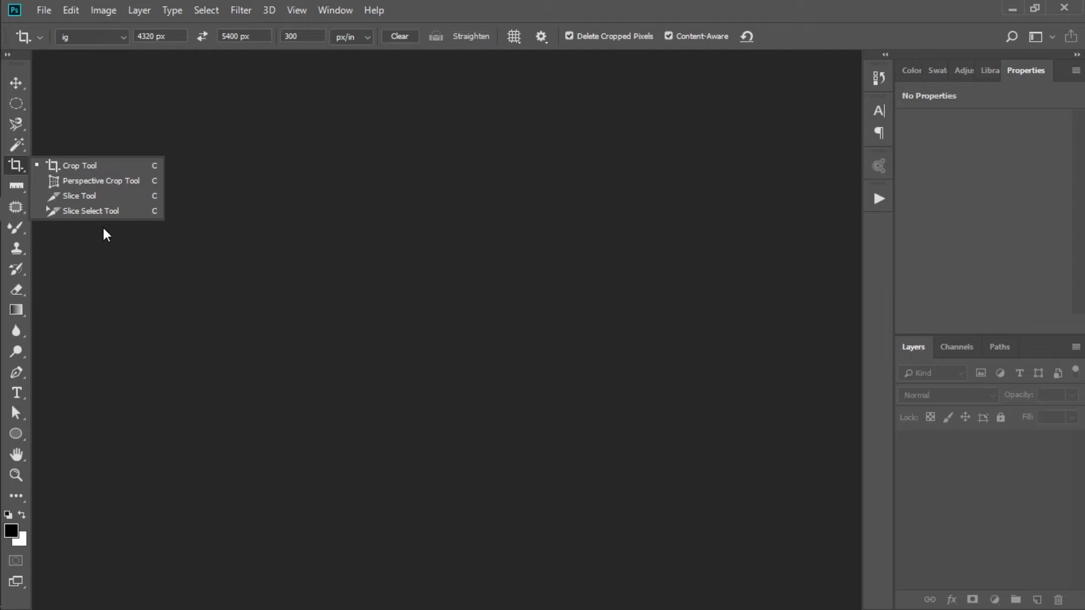
click(16, 186)
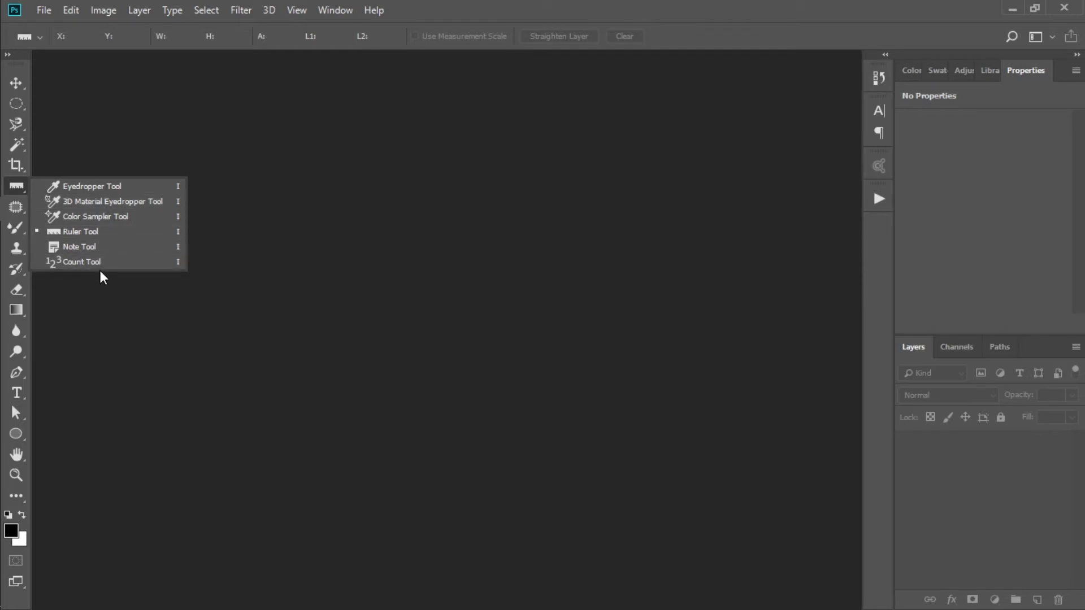
click(13, 210)
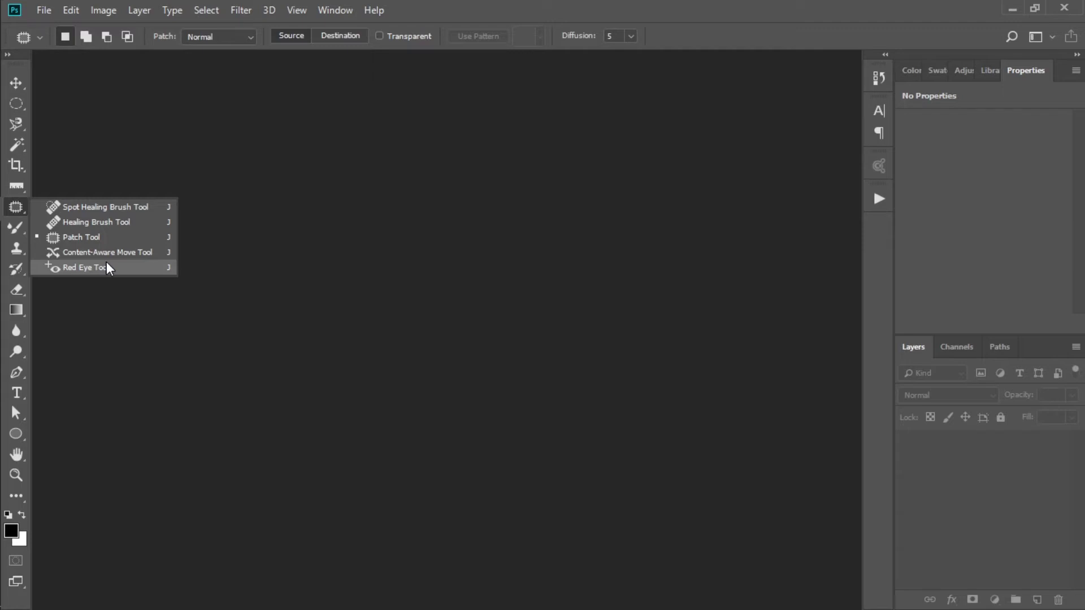
Step: Examine the painting and retouching tool groups, from Mixer Brush and Clone Stamp through Eraser, Gradient and Blur to Dodge
click(16, 227)
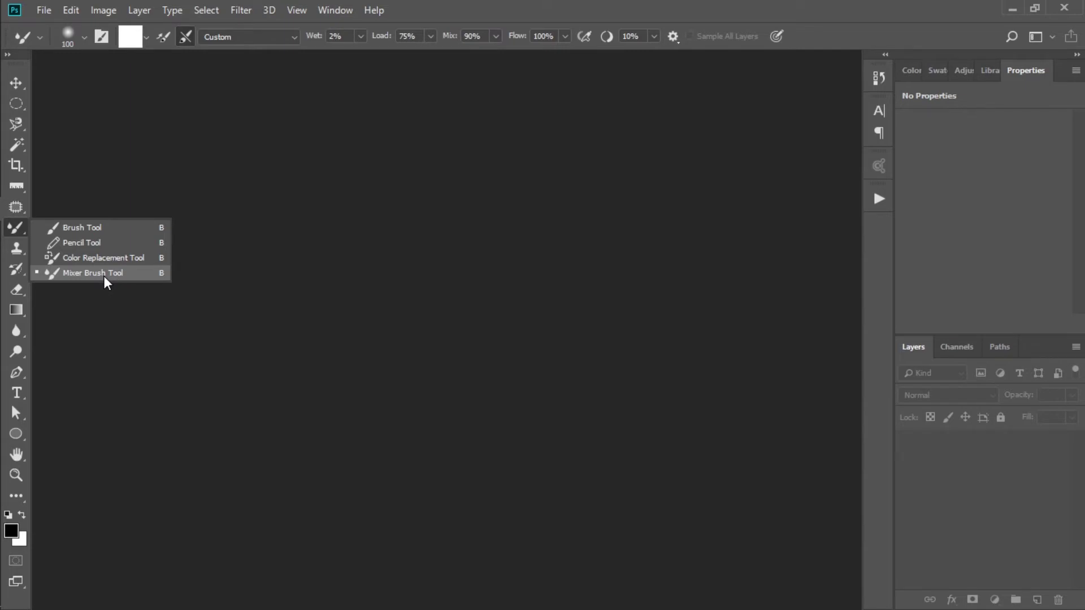
key(s)
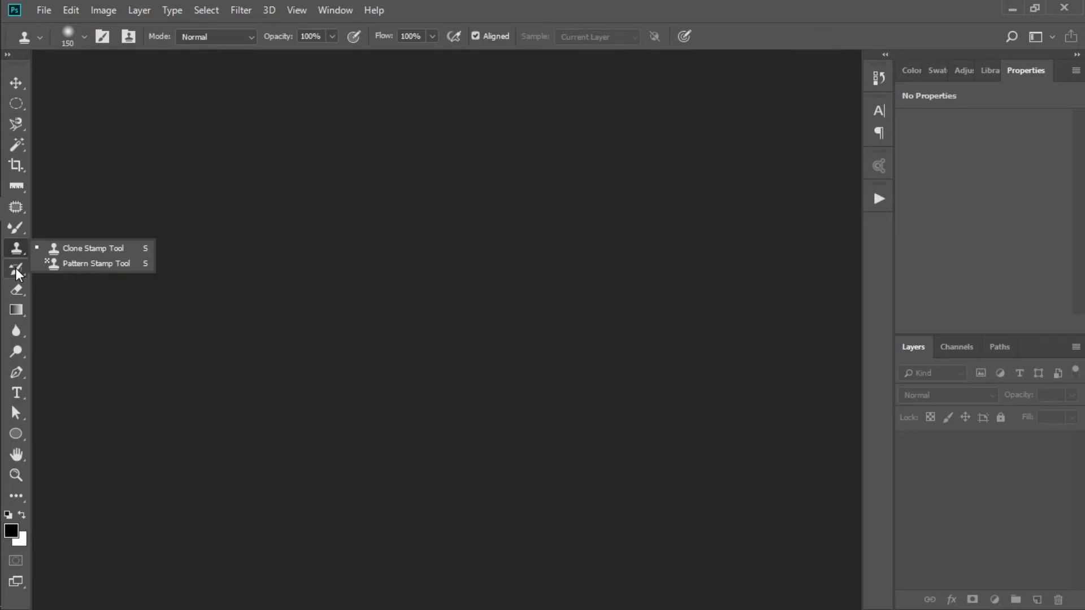
click(16, 290)
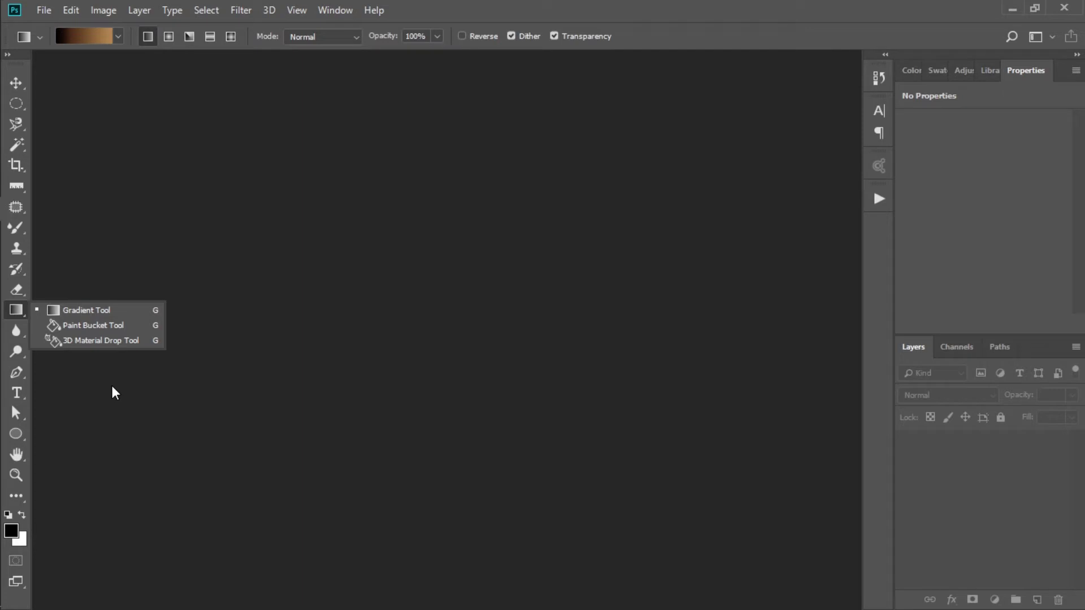
click(16, 331)
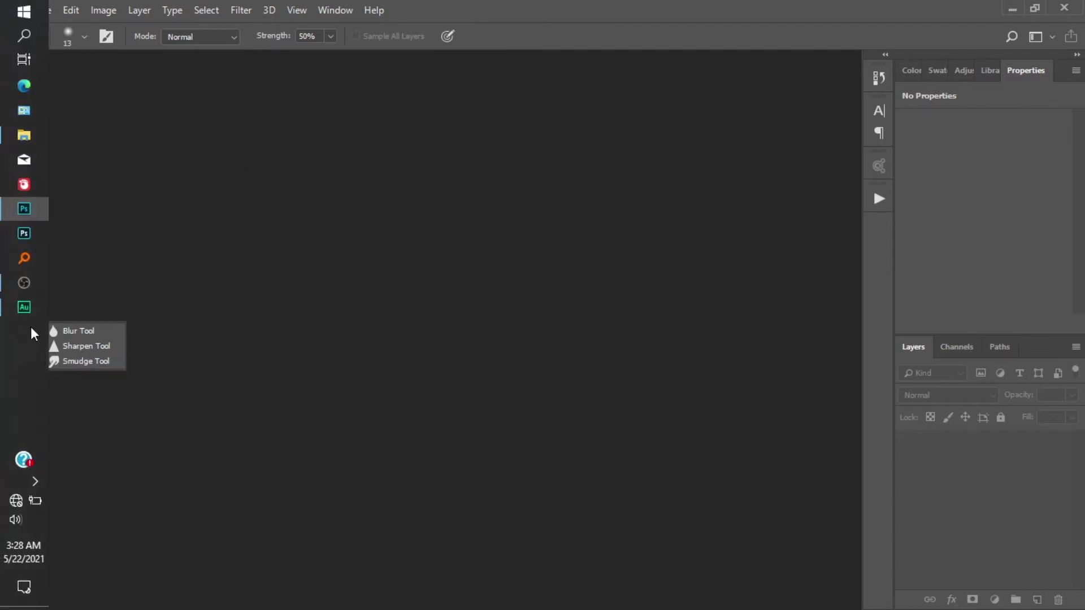
click(16, 351)
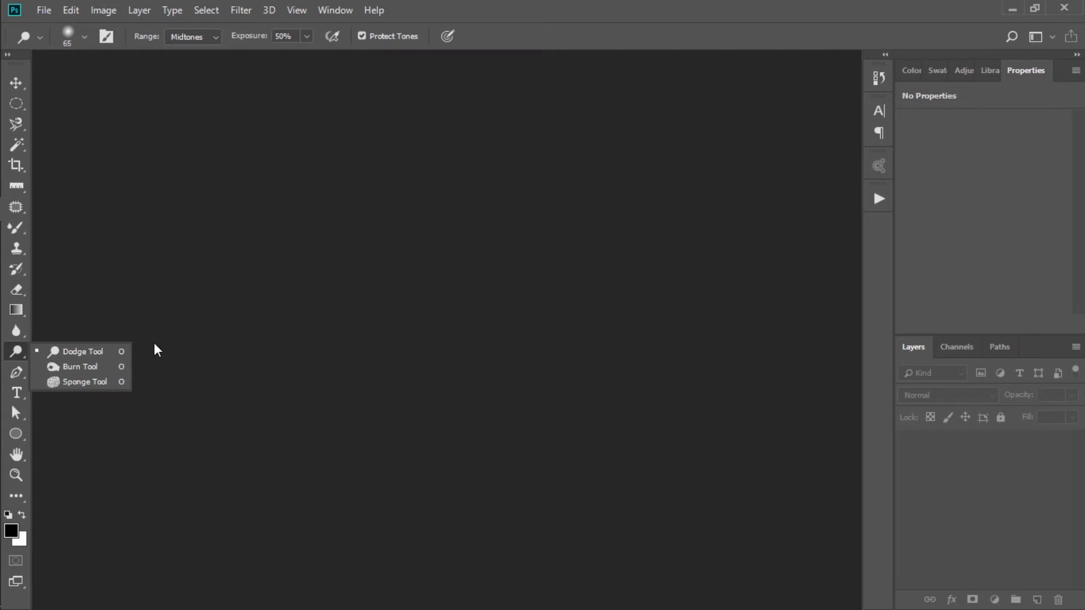
Step: Examine the Pen tool variants, compare them with the Lasso group, and return to the Pen Tool
click(21, 378)
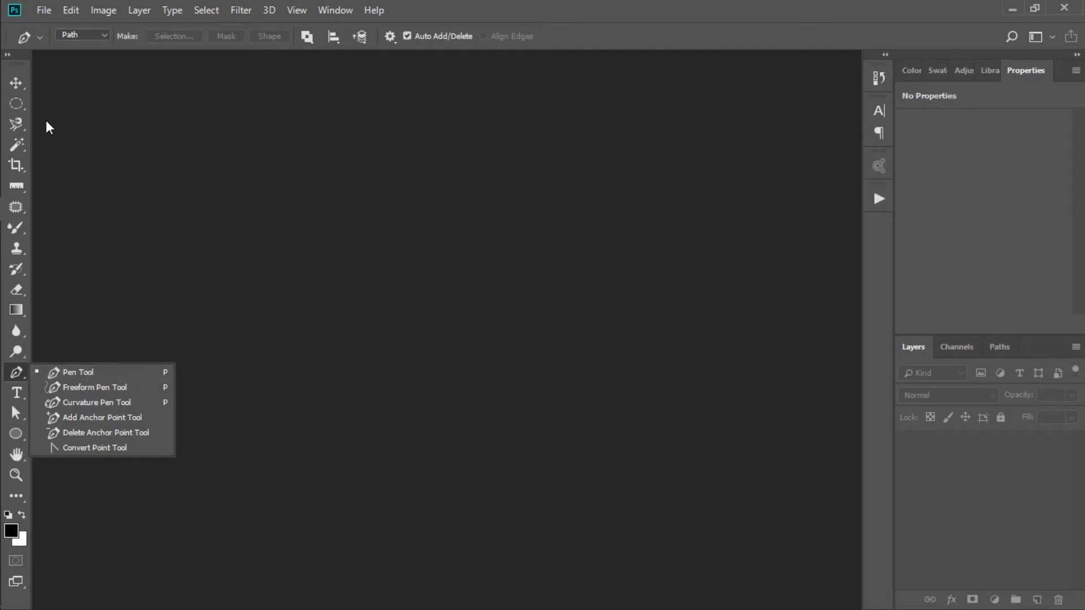
click(25, 124)
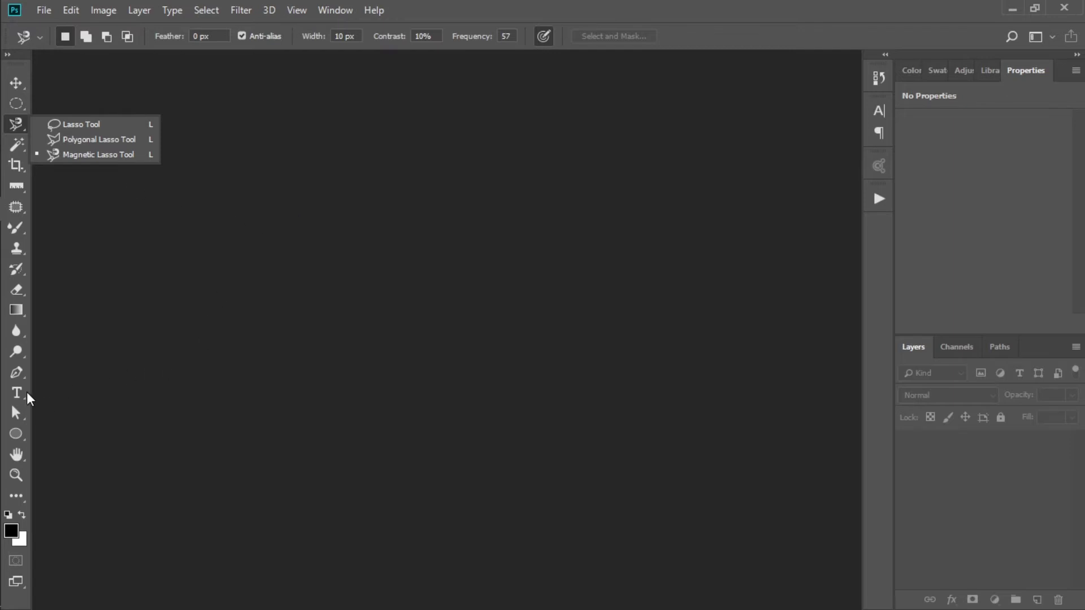
click(14, 373)
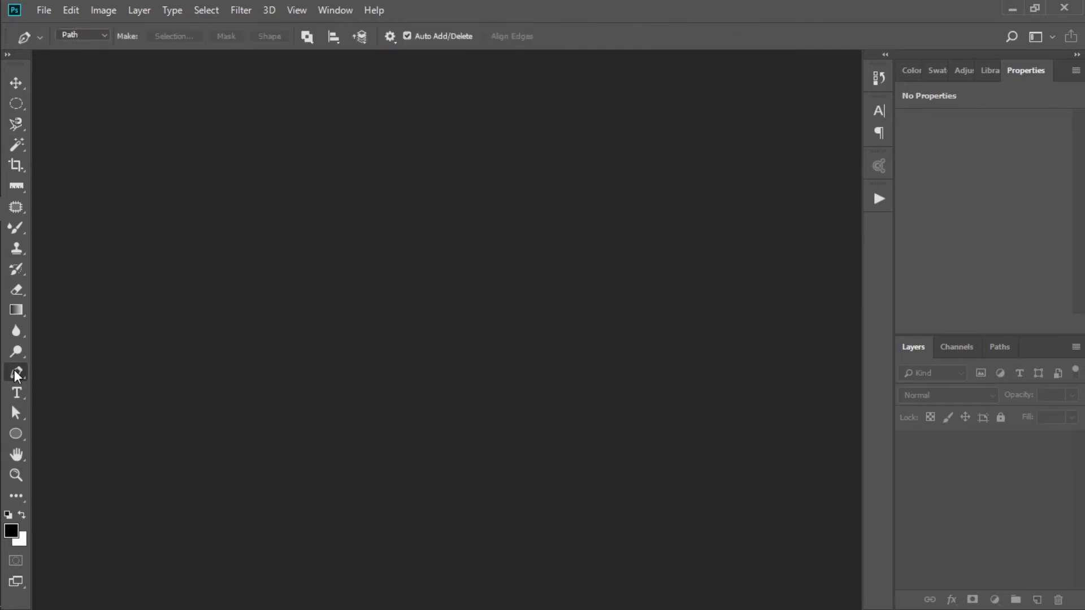
right_click(15, 369)
click(204, 372)
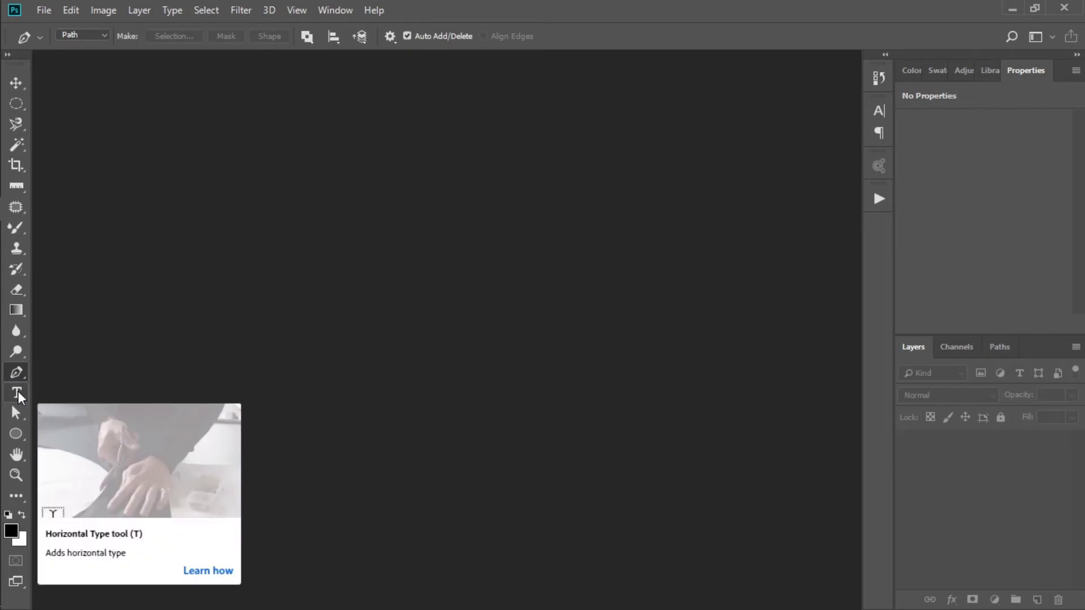
Step: Examine the Horizontal Type tool and the path selection variants, choosing the Direct Selection Tool
click(19, 392)
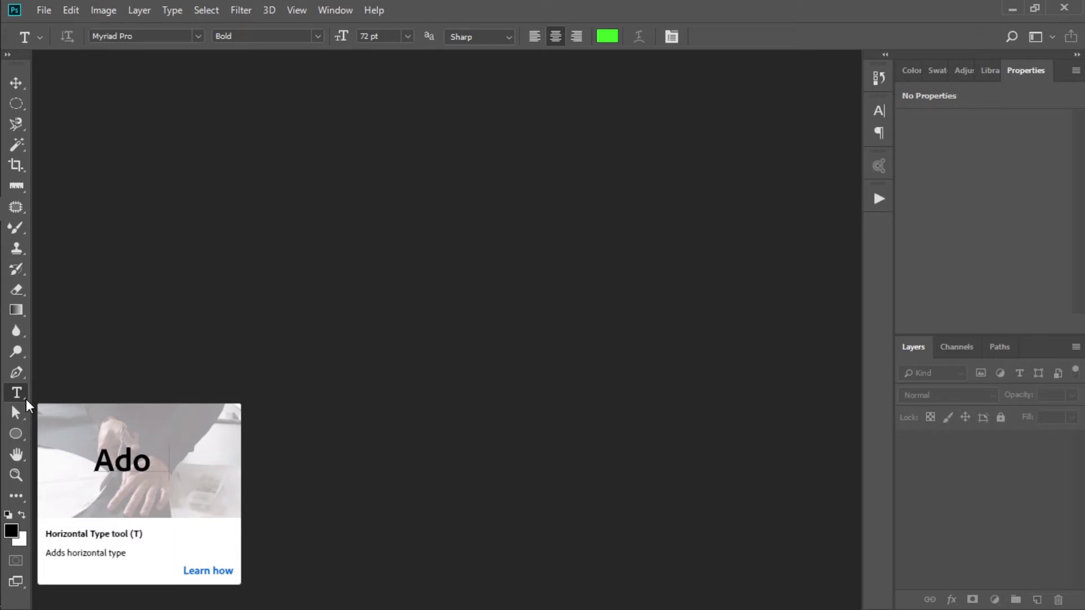
click(20, 416)
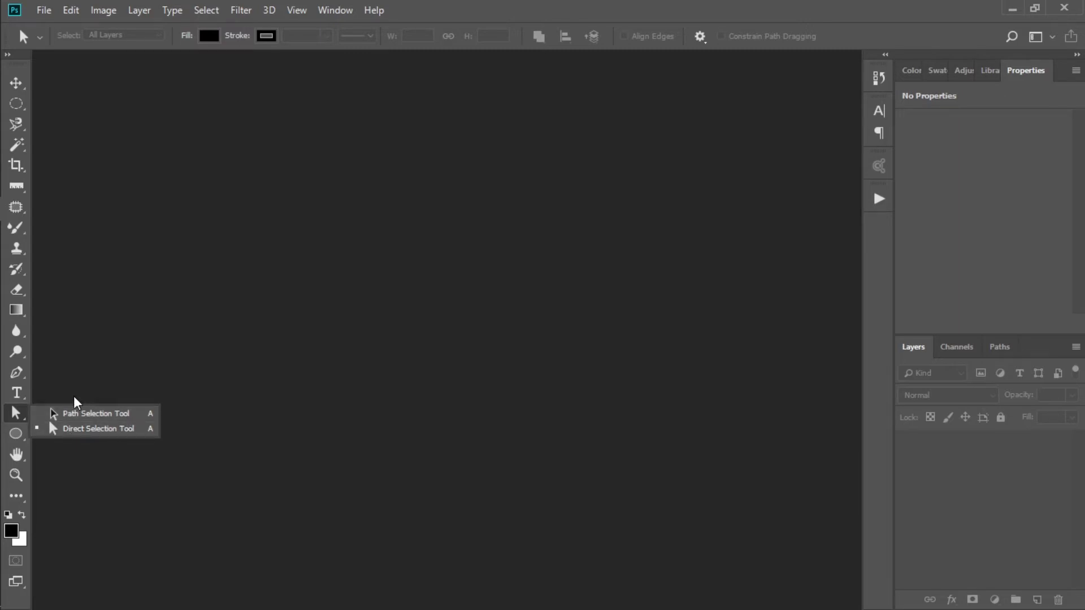
click(65, 431)
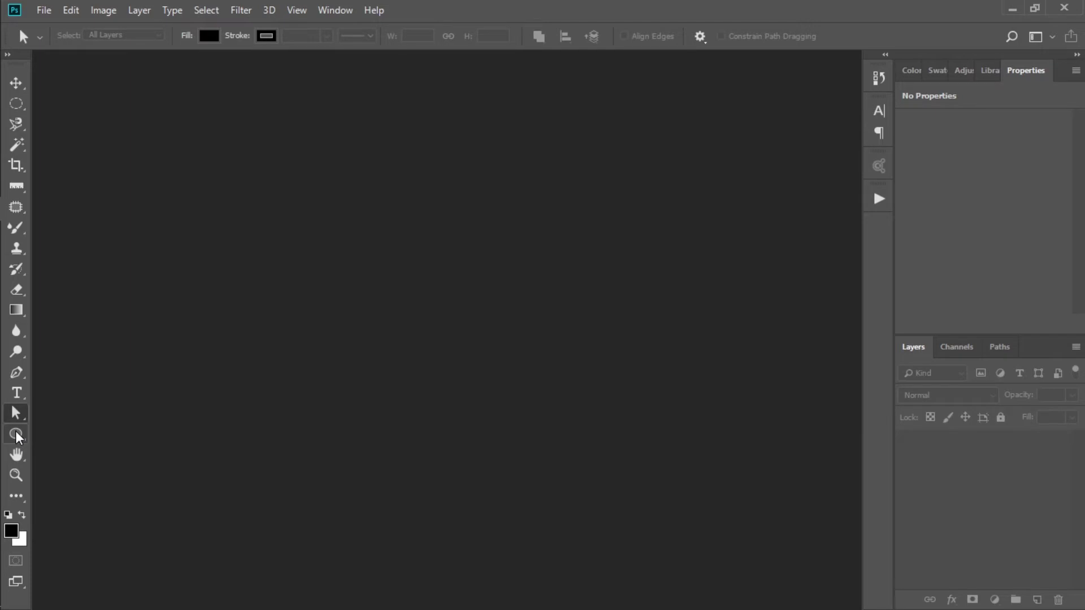
Step: Go through the shape tools, trying Ellipse and Polygon, and make Custom Shape the active one
click(15, 430)
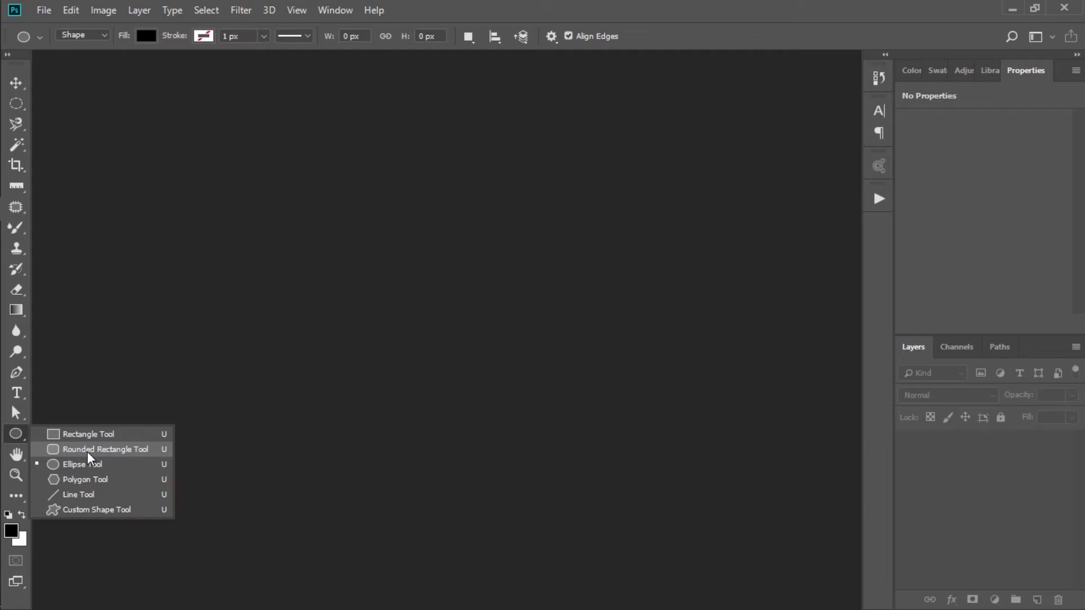
click(95, 463)
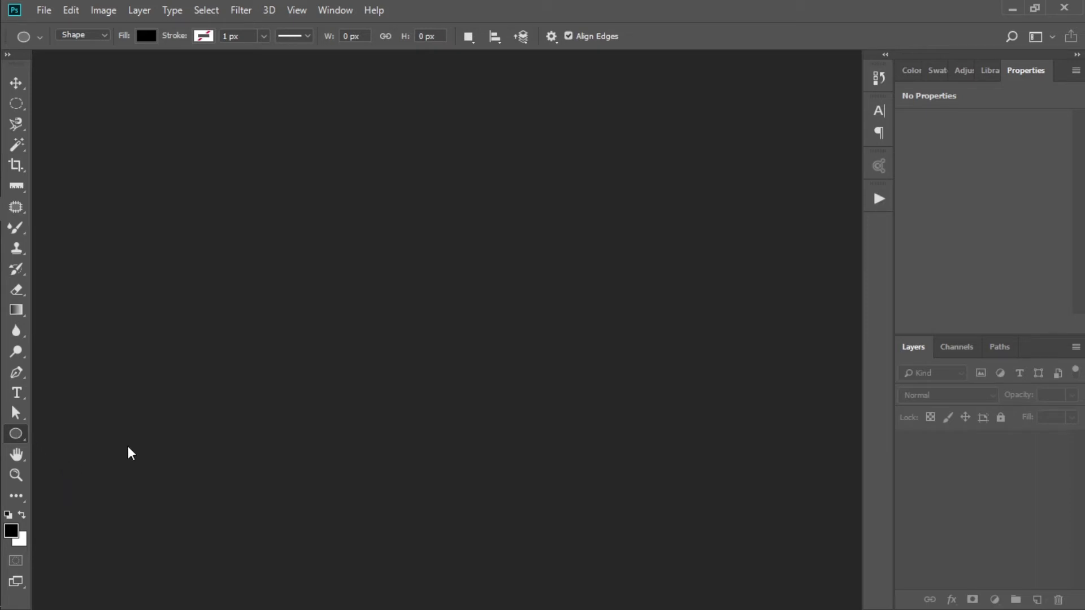
right_click(23, 438)
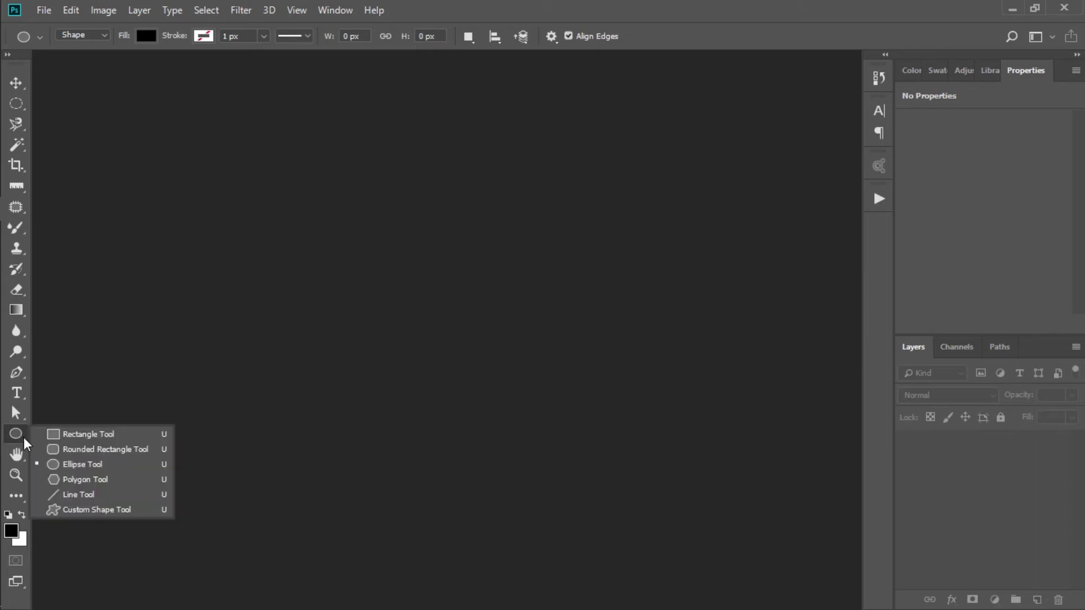
click(97, 480)
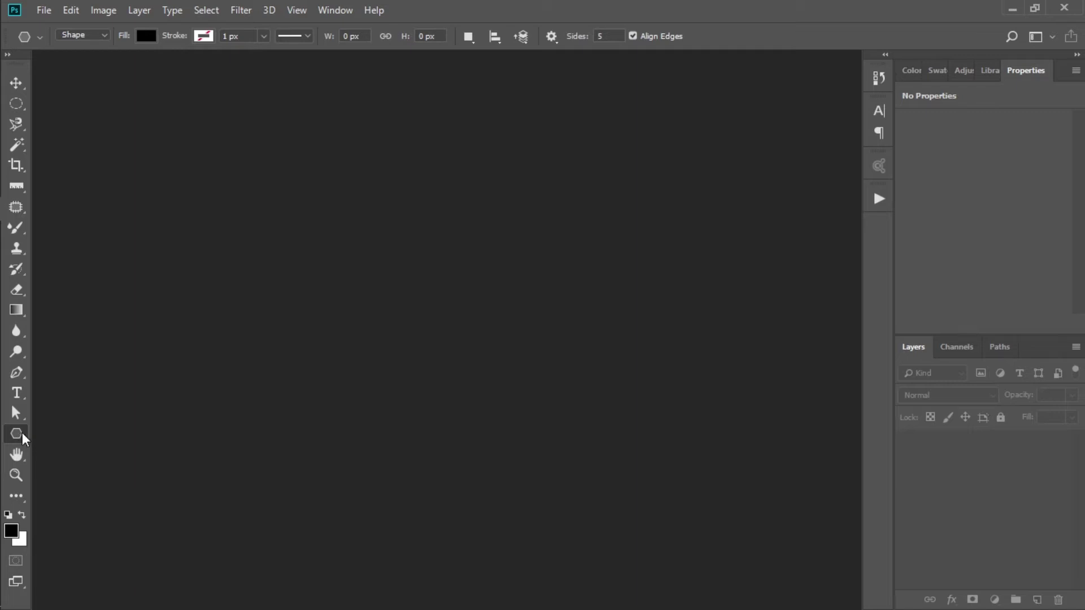
click(22, 432)
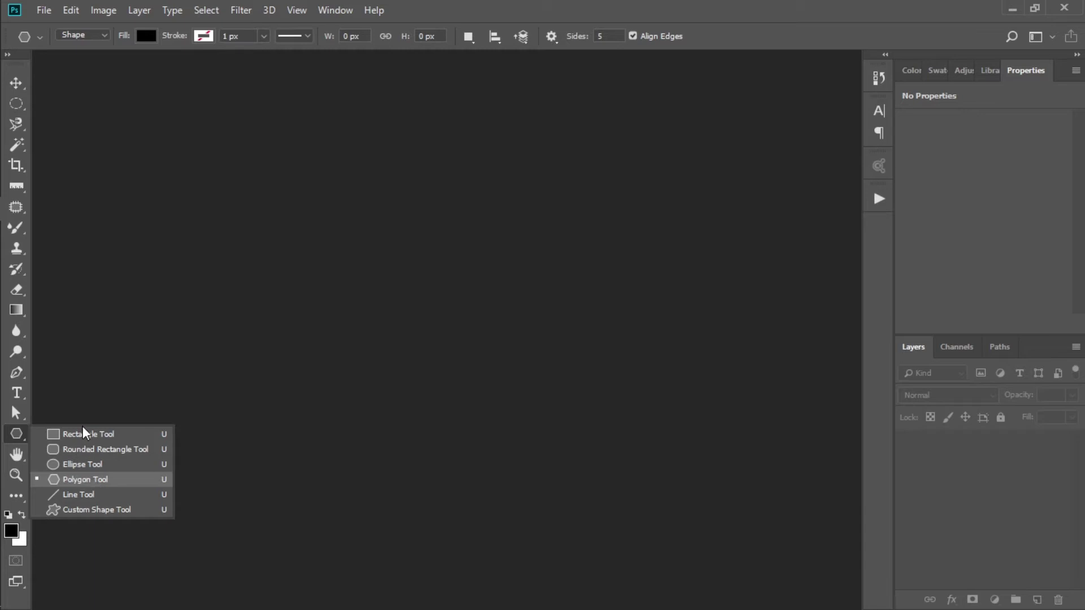
click(86, 510)
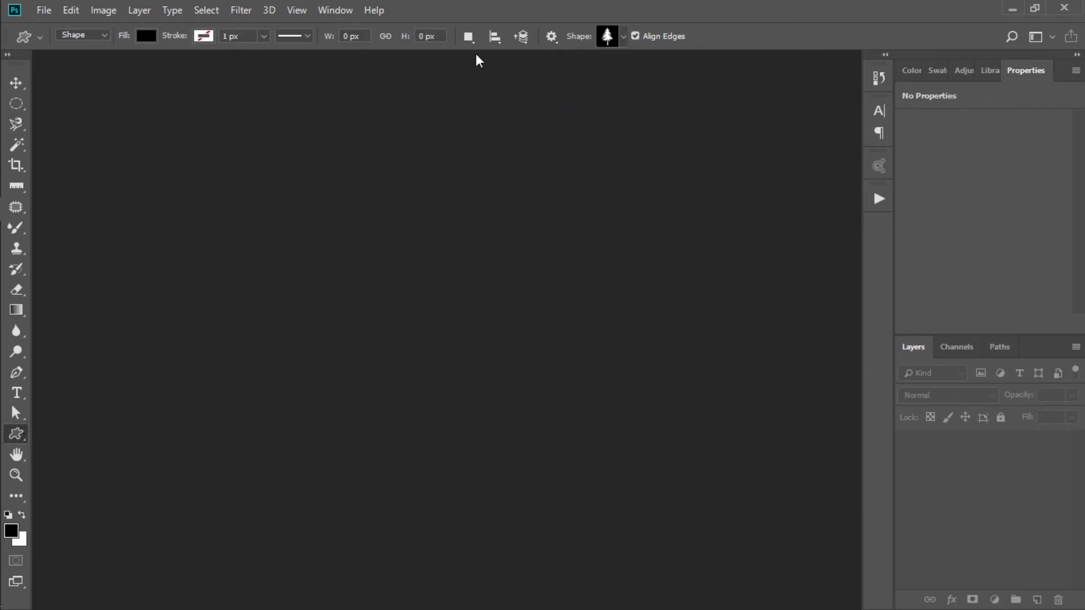
Step: Browse the whole list of preset shapes available for the Custom Shape Tool
click(623, 35)
drag(15, 434, 29, 435)
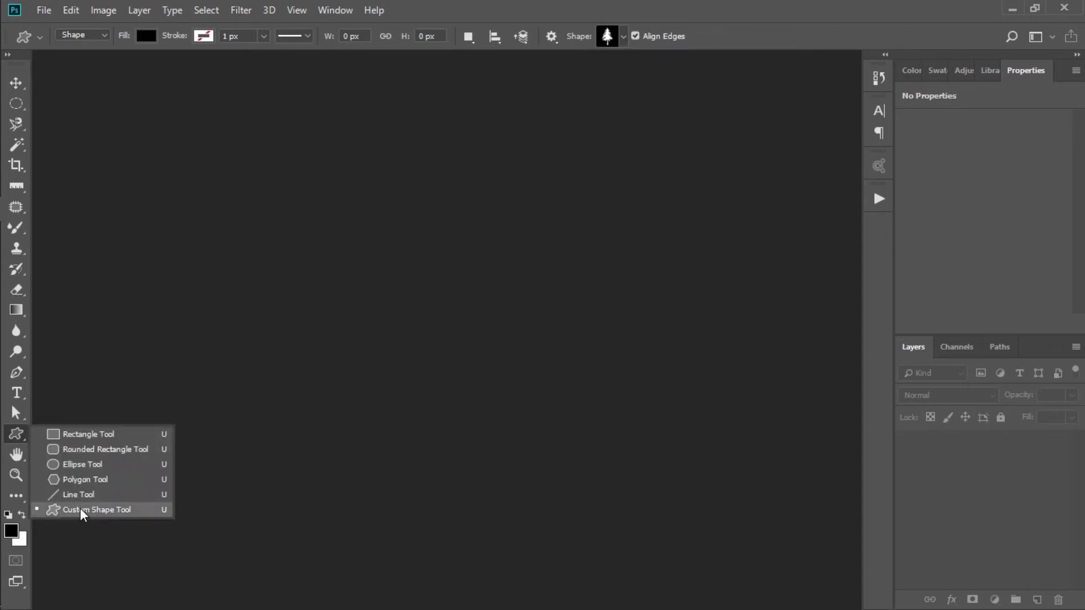
click(486, 301)
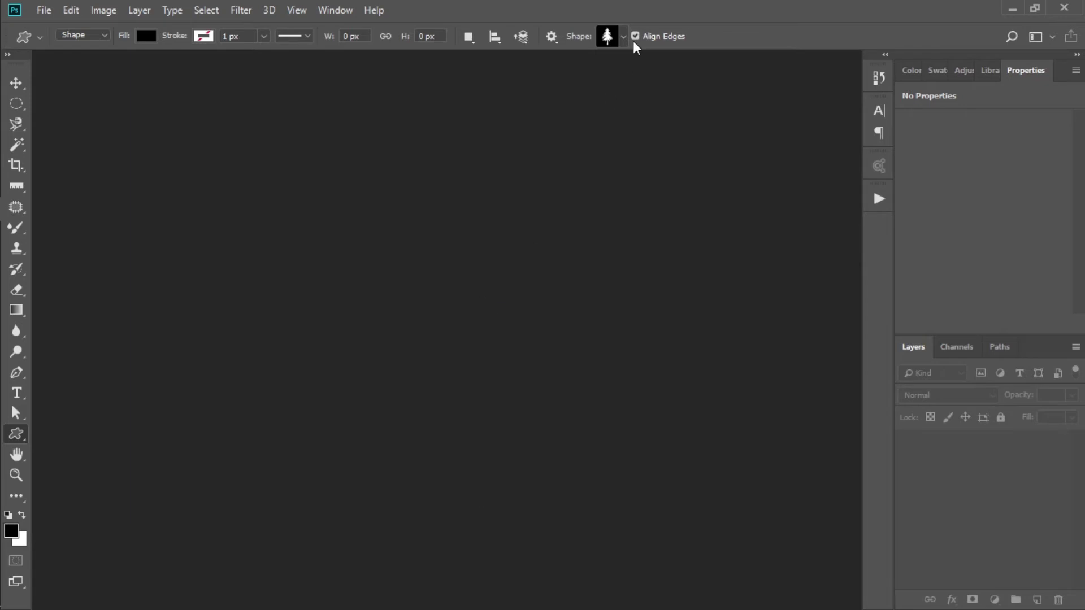
click(623, 36)
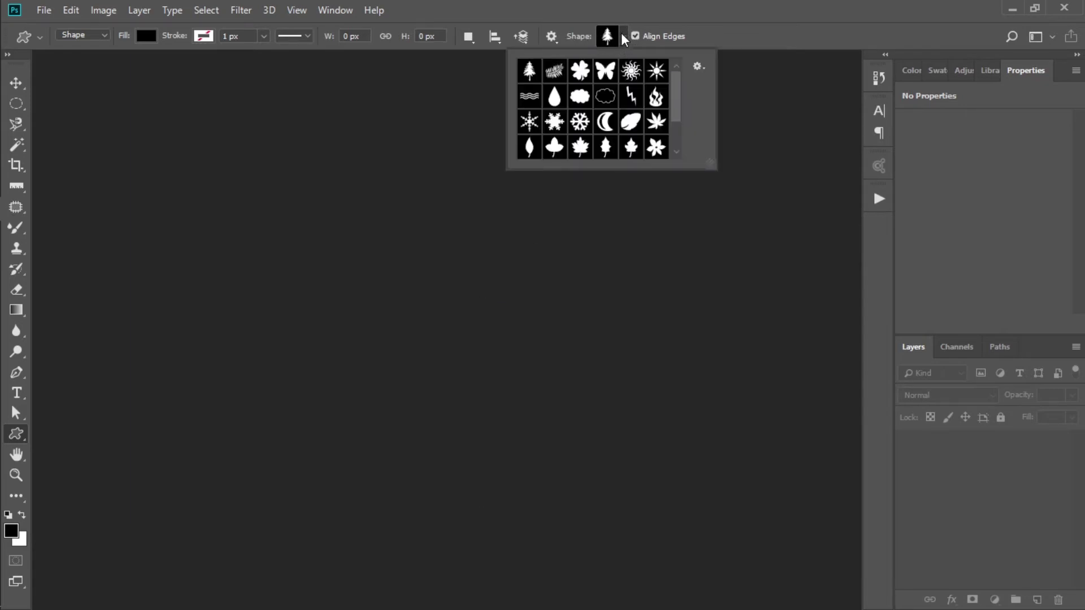
drag(676, 97, 665, 149)
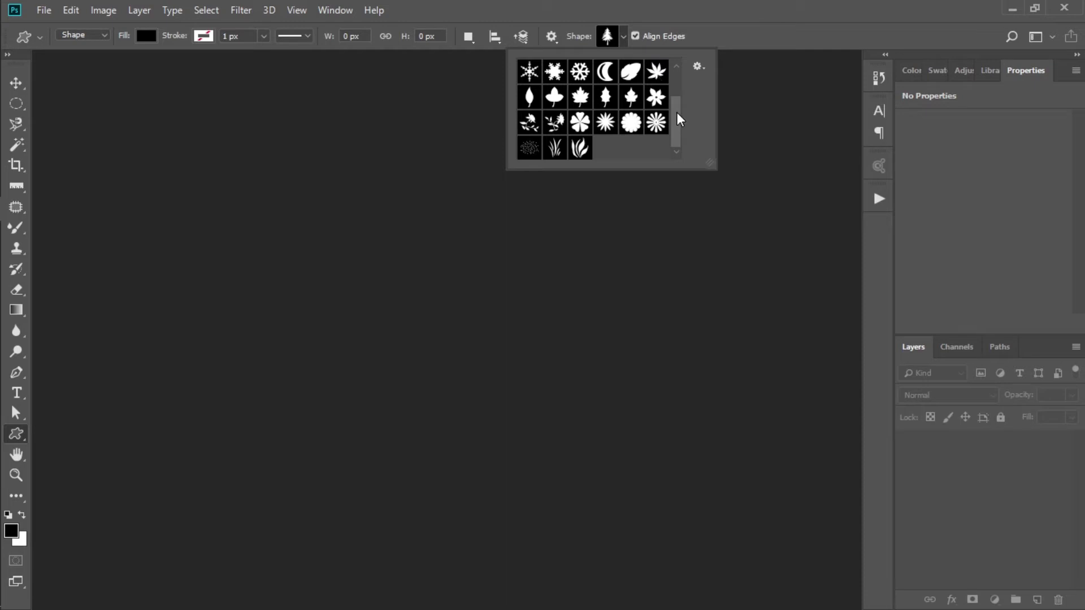
click(674, 73)
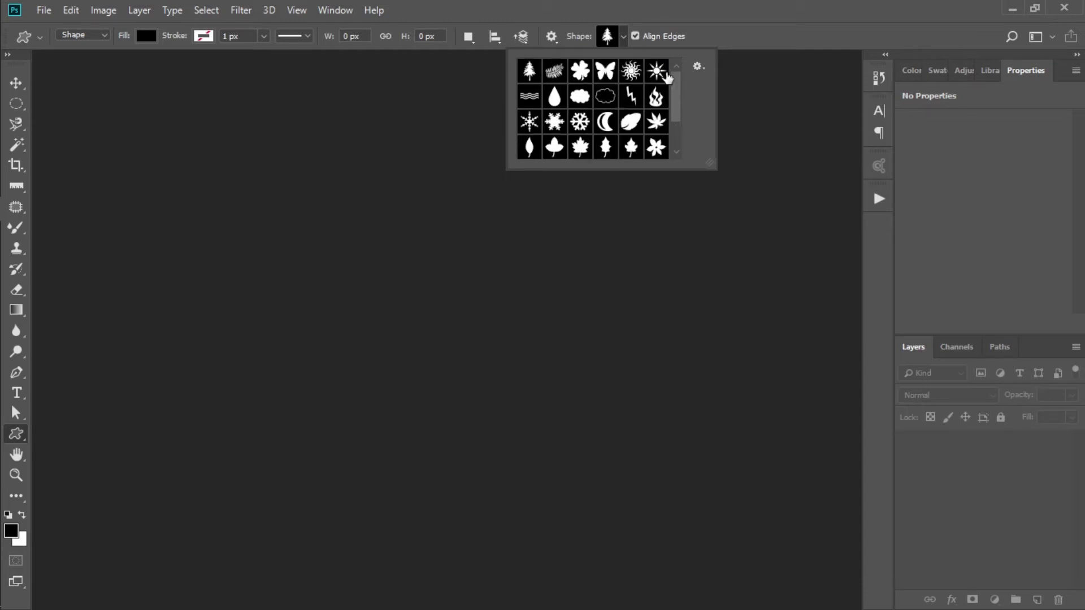
drag(677, 110, 680, 133)
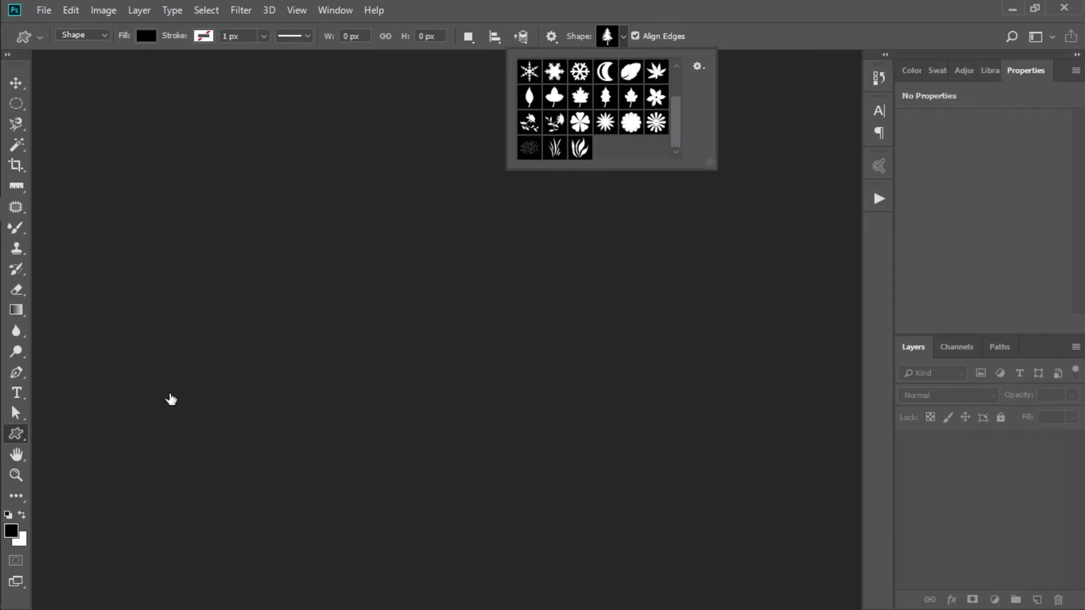
Step: Activate the Hand Tool and examine the variants grouped with it, including the Rotate View Tool
click(18, 456)
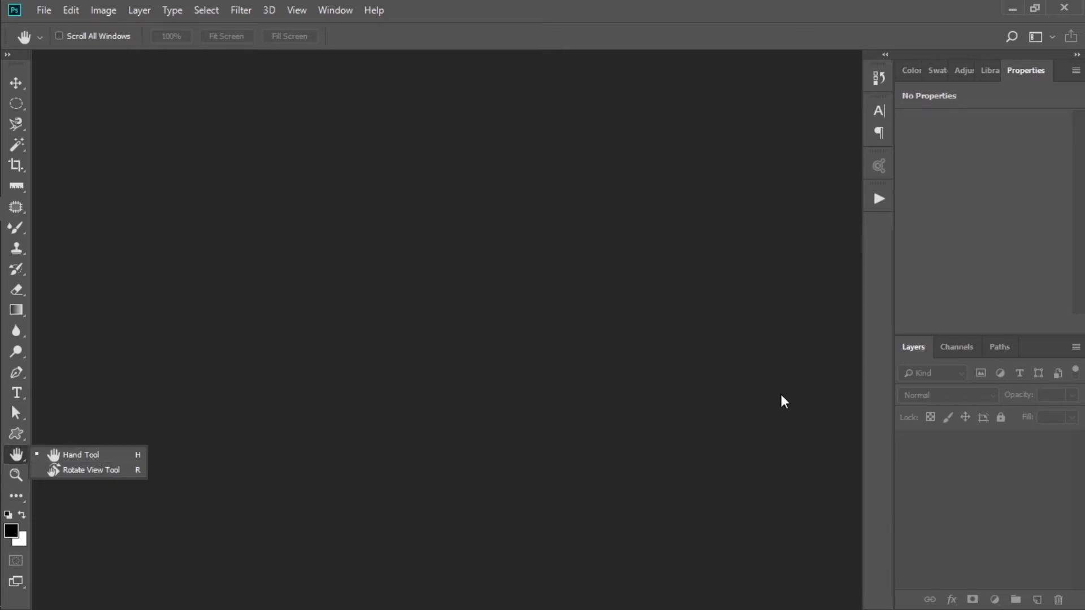
click(259, 337)
mouse_move(14, 266)
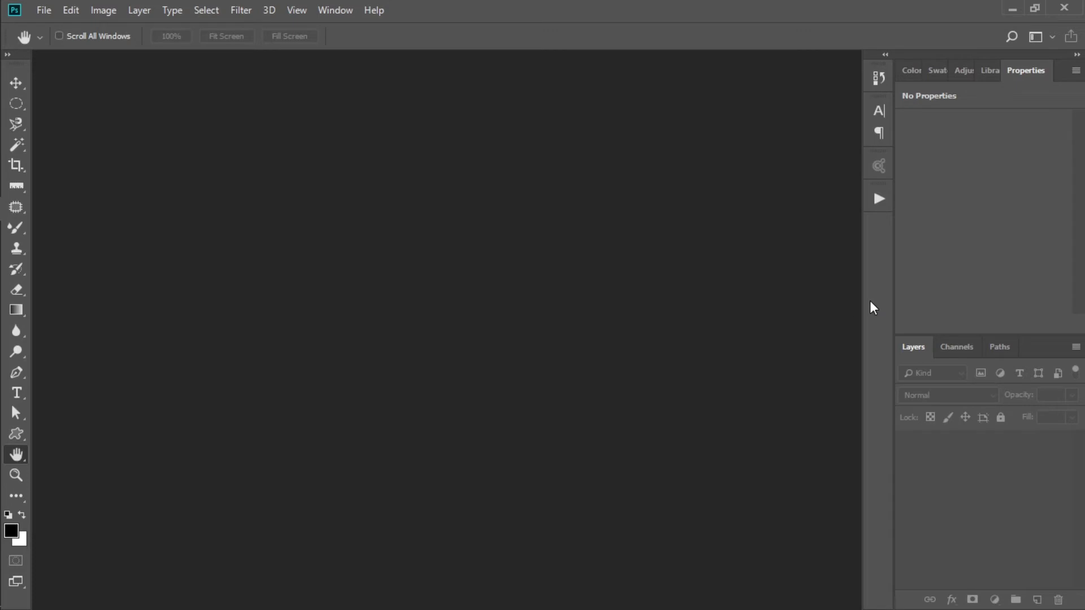
right_click(22, 459)
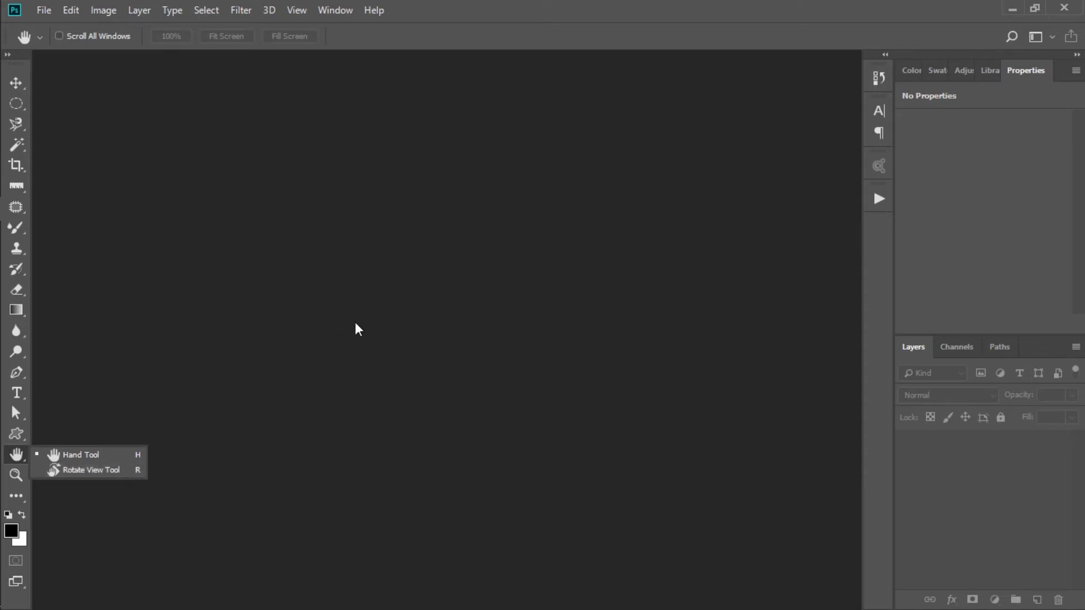
click(477, 377)
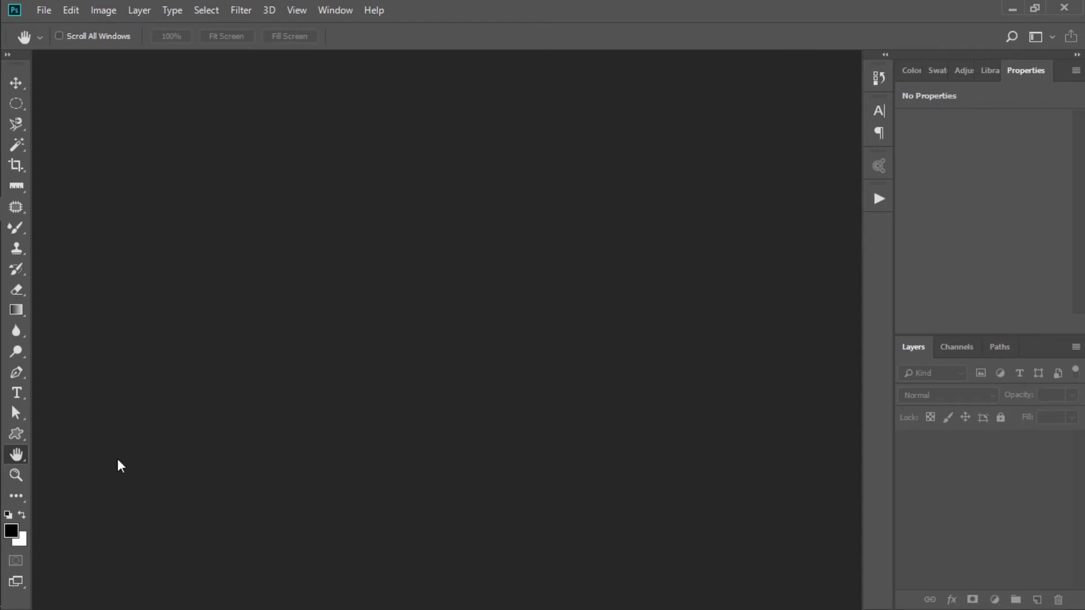
Step: Activate the Zoom Tool and try red shades in the foreground Color Picker, cancelling the color change
click(19, 481)
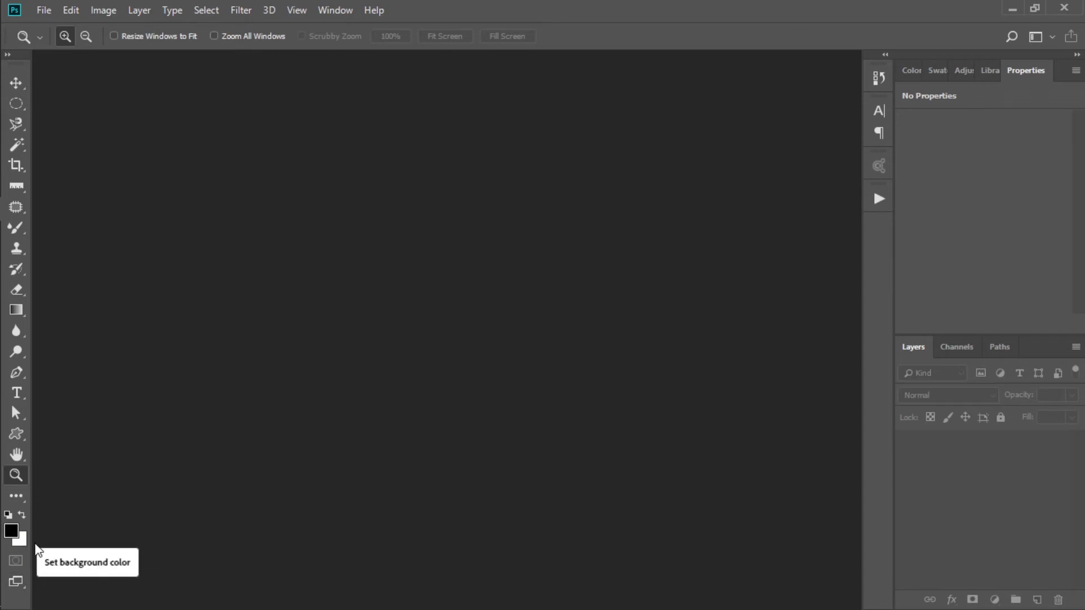
click(12, 531)
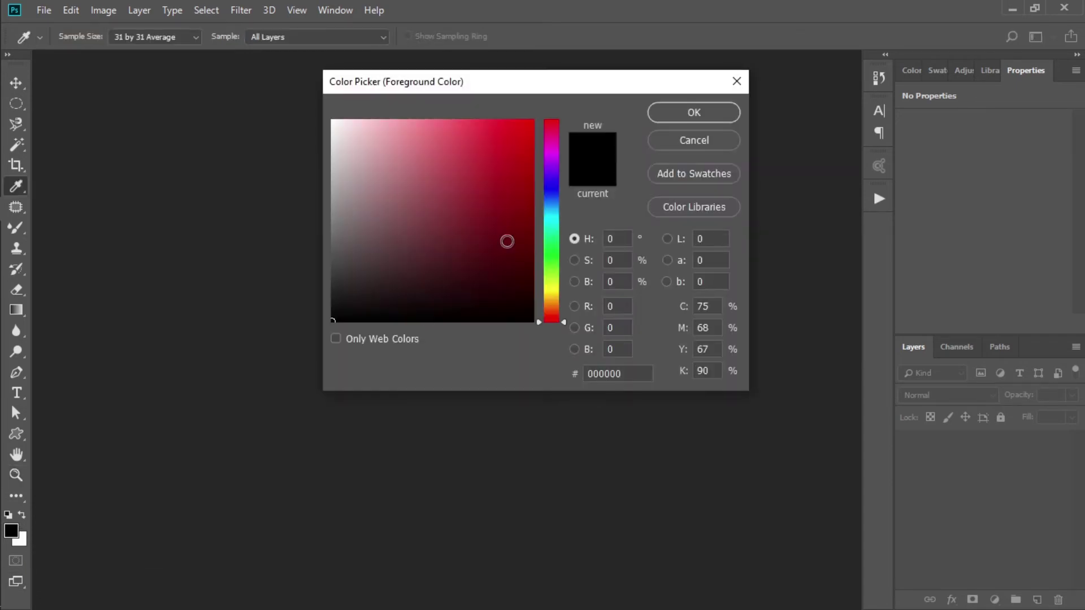
click(484, 163)
drag(483, 164, 462, 158)
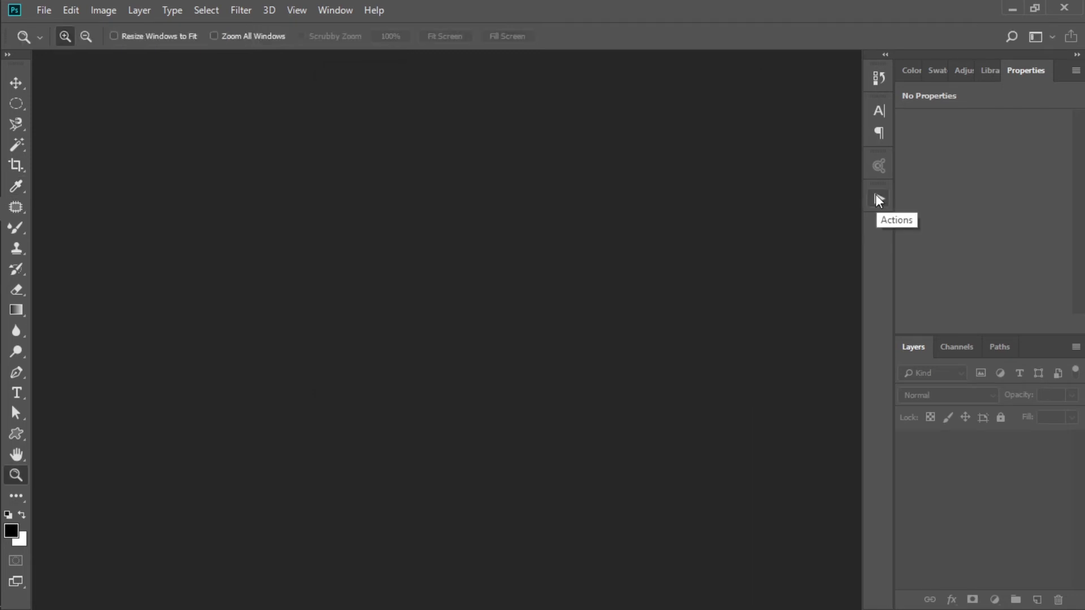
Step: Browse the whole list of available Actions and close it again
click(880, 198)
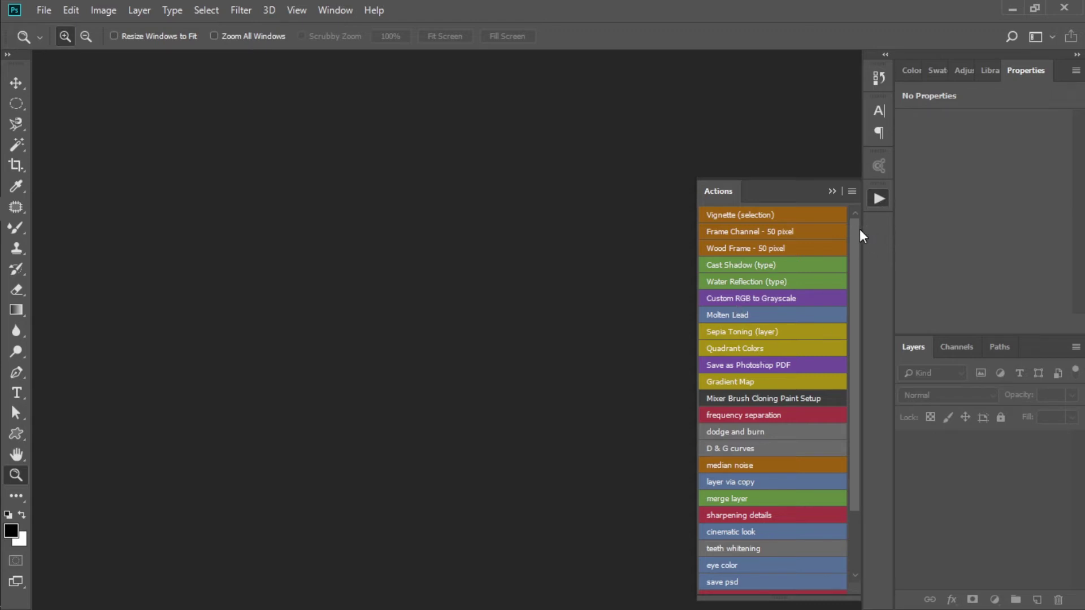
mouse_move(859, 229)
mouse_down()
mouse_move(859, 335)
mouse_move(862, 222)
mouse_up()
drag(859, 397, 853, 470)
scroll(842, 314, up, 5)
drag(858, 239, 860, 313)
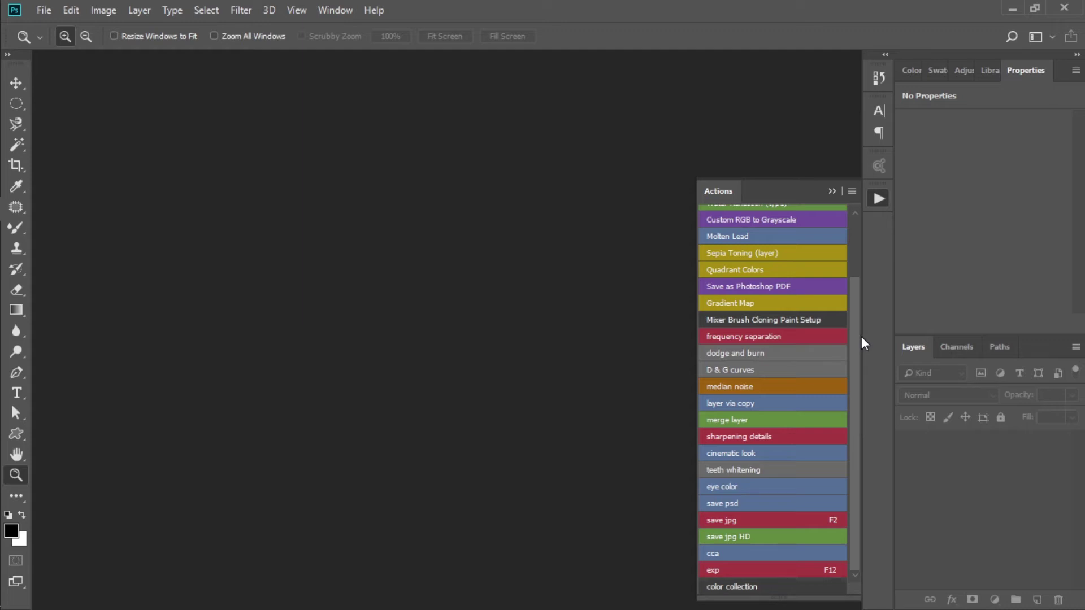
drag(862, 337, 860, 283)
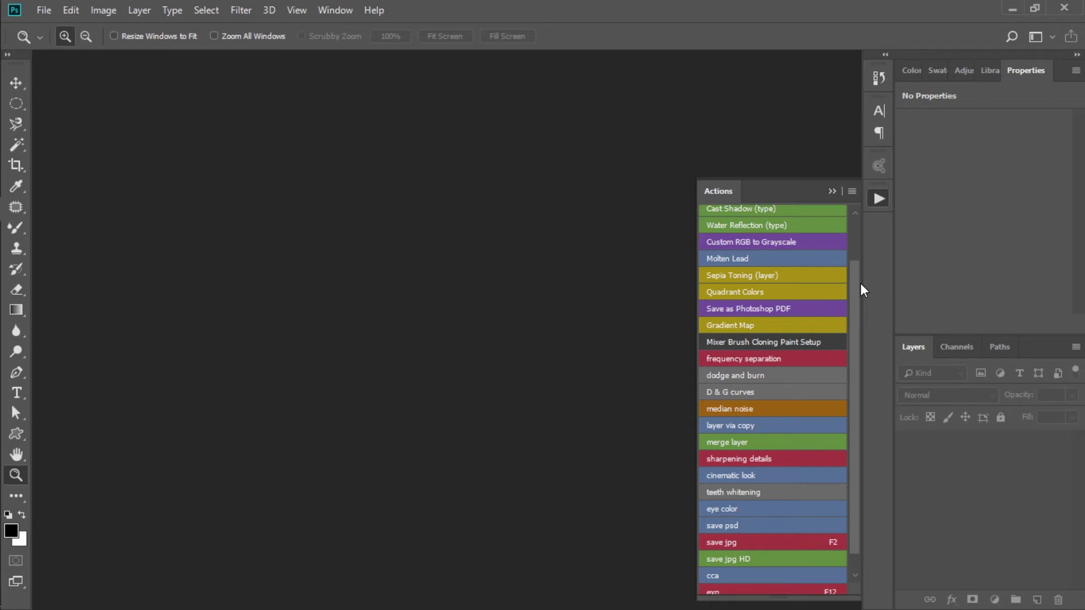
click(880, 200)
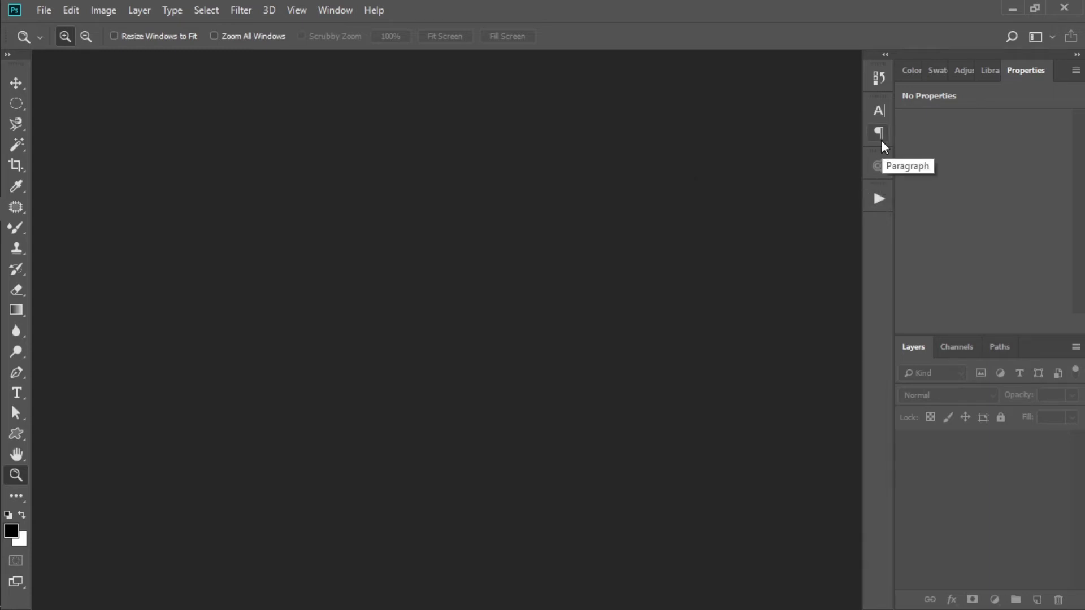
Step: Examine the Character settings and the Channels and Paths views, returning to Layers
click(881, 110)
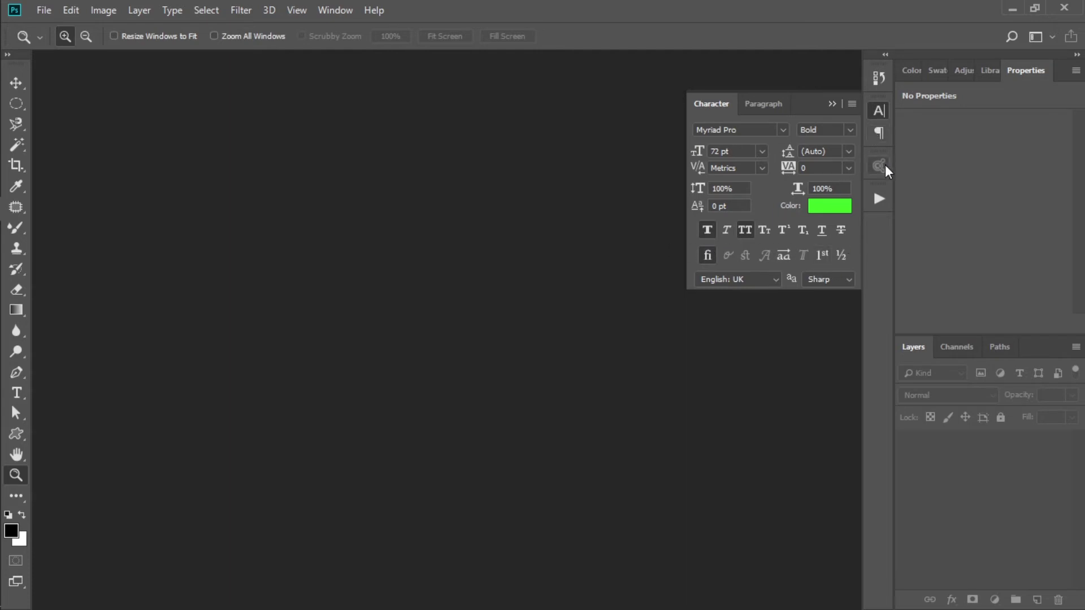
click(877, 107)
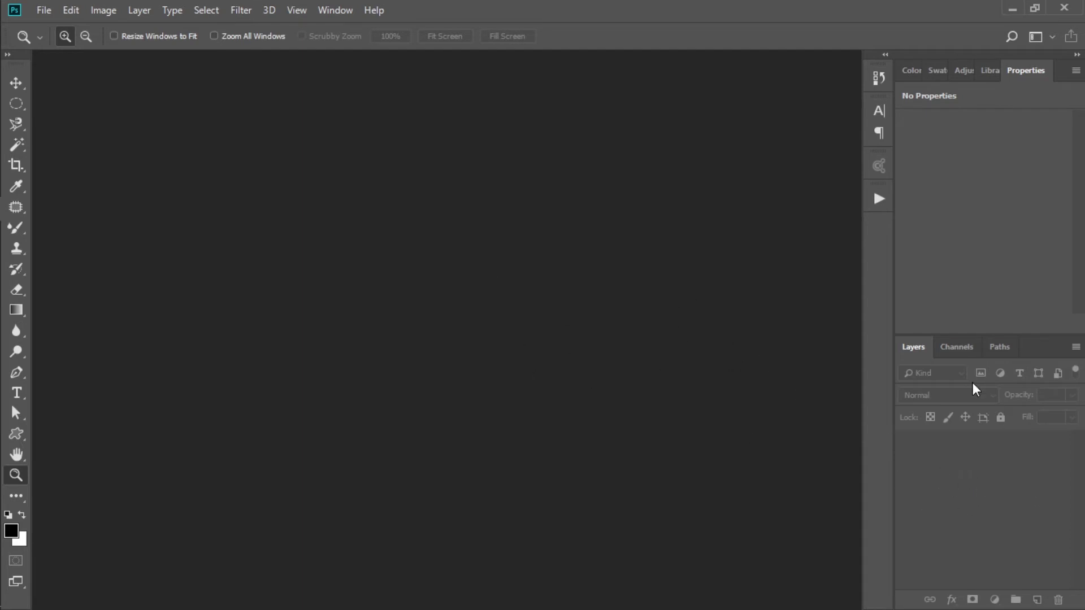
click(955, 352)
click(1009, 345)
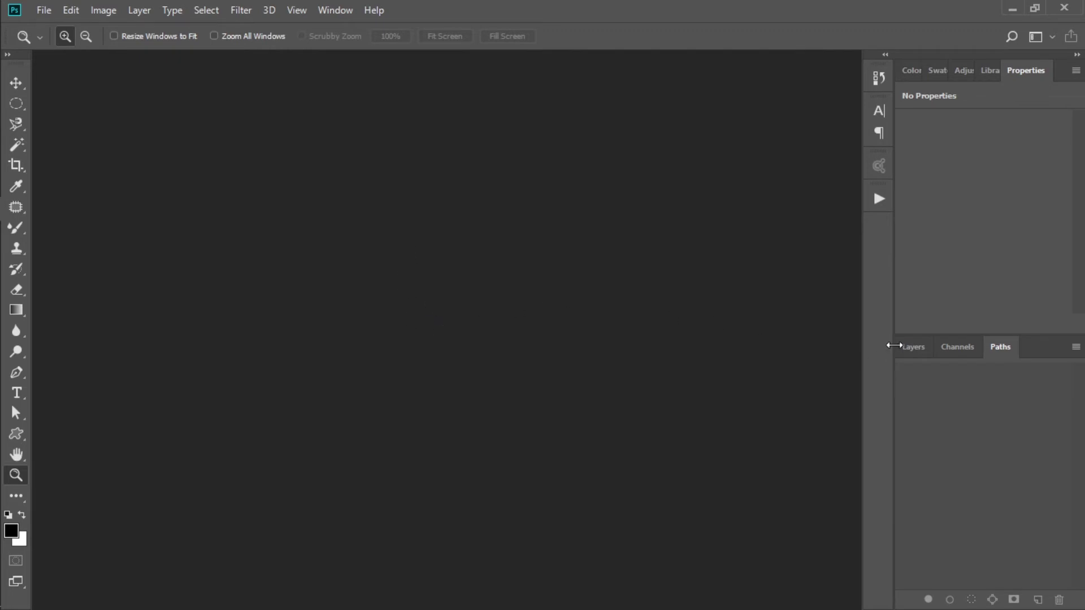
click(911, 351)
Step: Go through the Color, Swatches and Adjustments views, returning to Properties
click(912, 70)
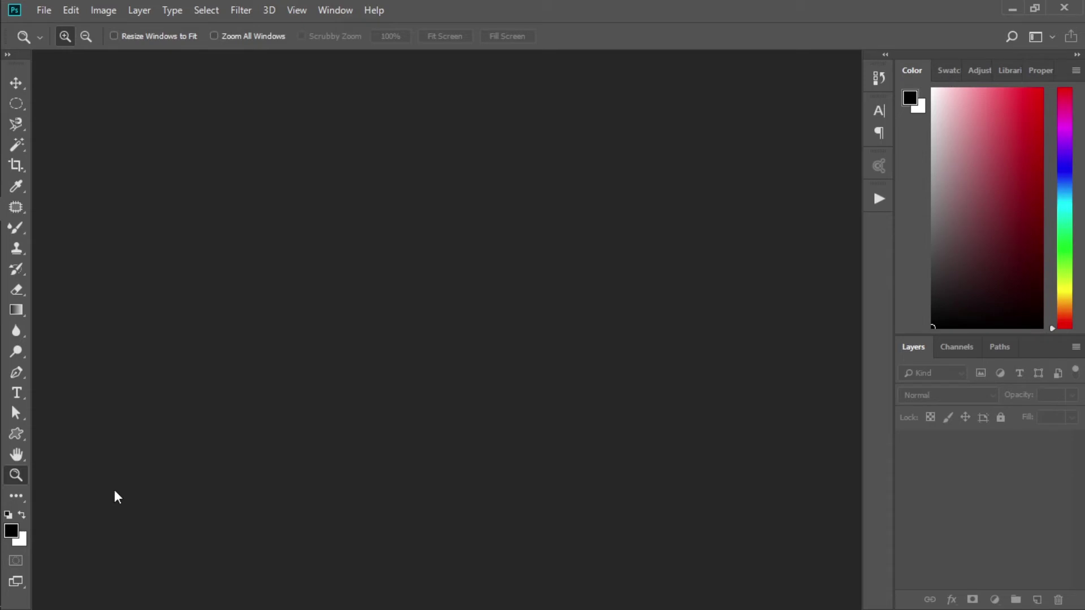
click(940, 67)
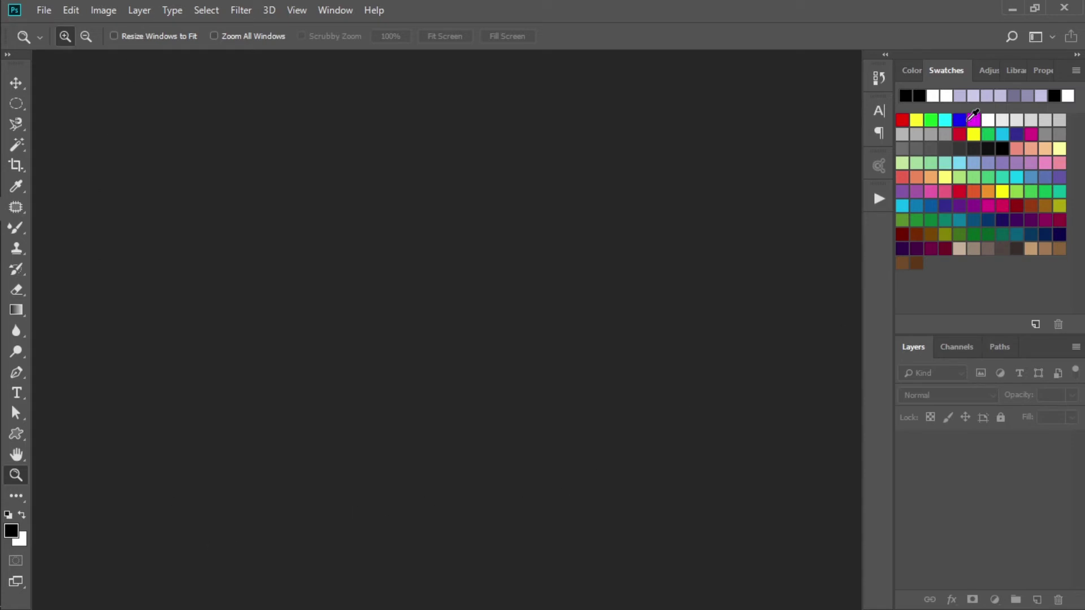
click(997, 72)
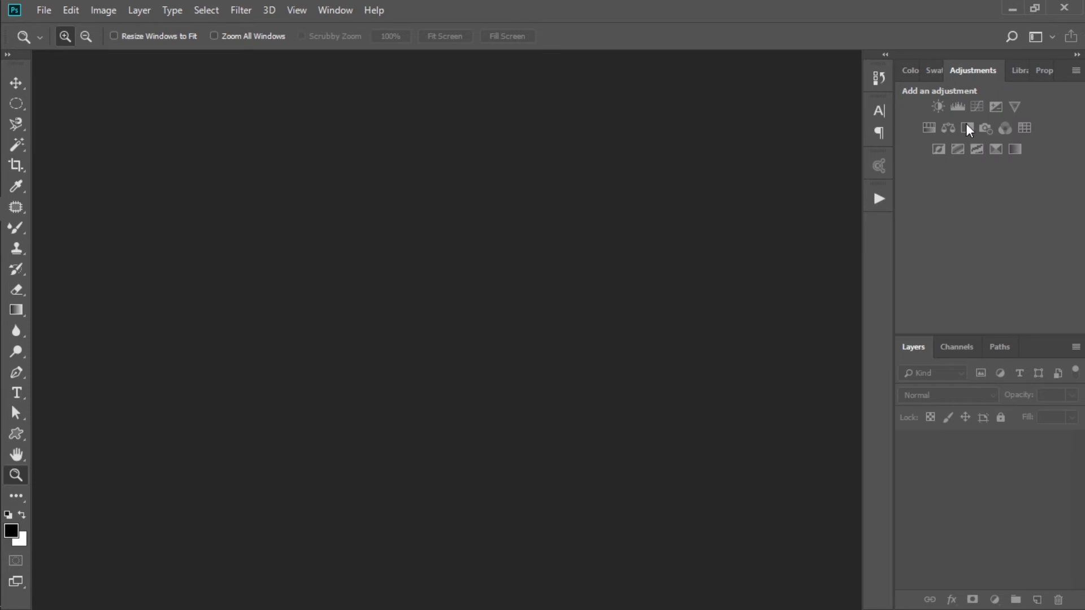
drag(966, 123, 999, 602)
click(1052, 80)
Step: Activate the Move Tool and examine the available file commands, including the Export options
key(v)
click(42, 9)
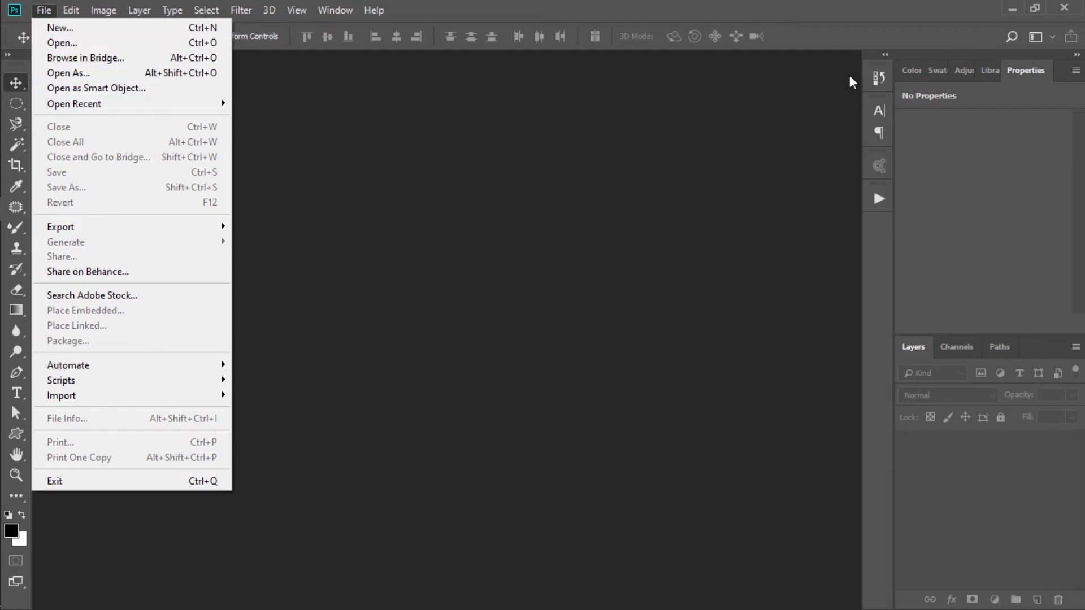
mouse_move(57, 229)
click(566, 13)
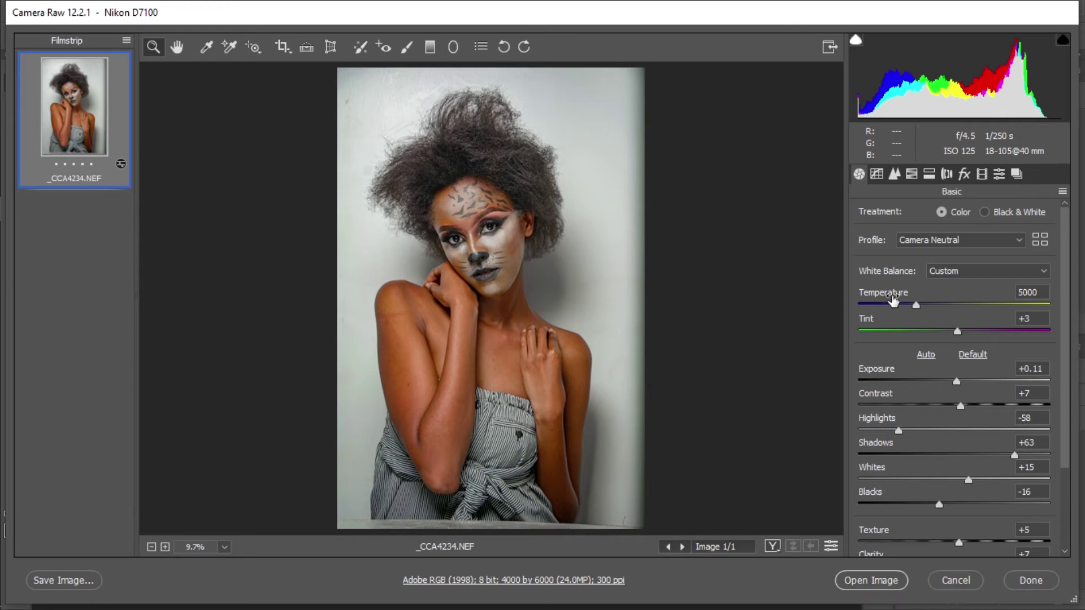
Step: Review all the Basic adjustments of _CCA4234.NEF in Camera Raw, from White Balance to Saturation
drag(1068, 222, 1064, 327)
drag(1061, 437, 1064, 410)
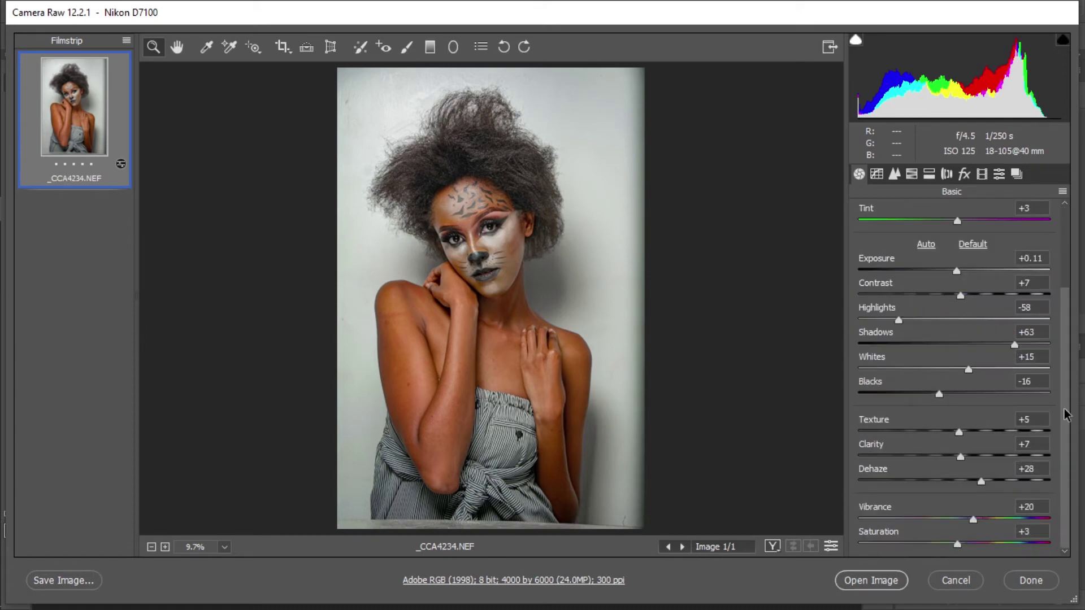
drag(1064, 310, 1066, 480)
drag(1073, 315, 1072, 211)
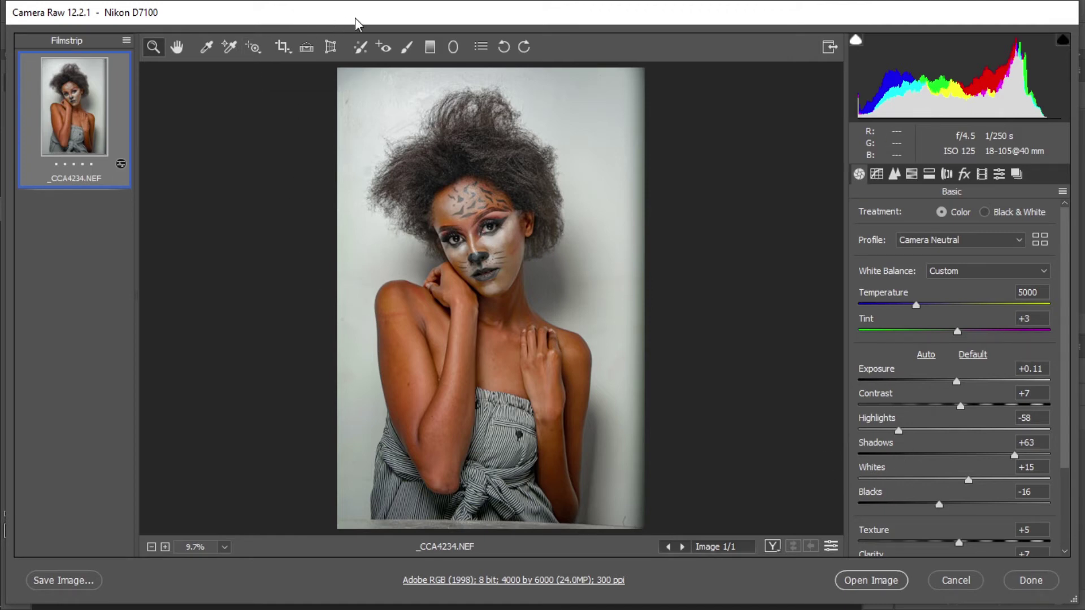
scroll(1061, 423, down, 3)
scroll(1061, 310, up, 3)
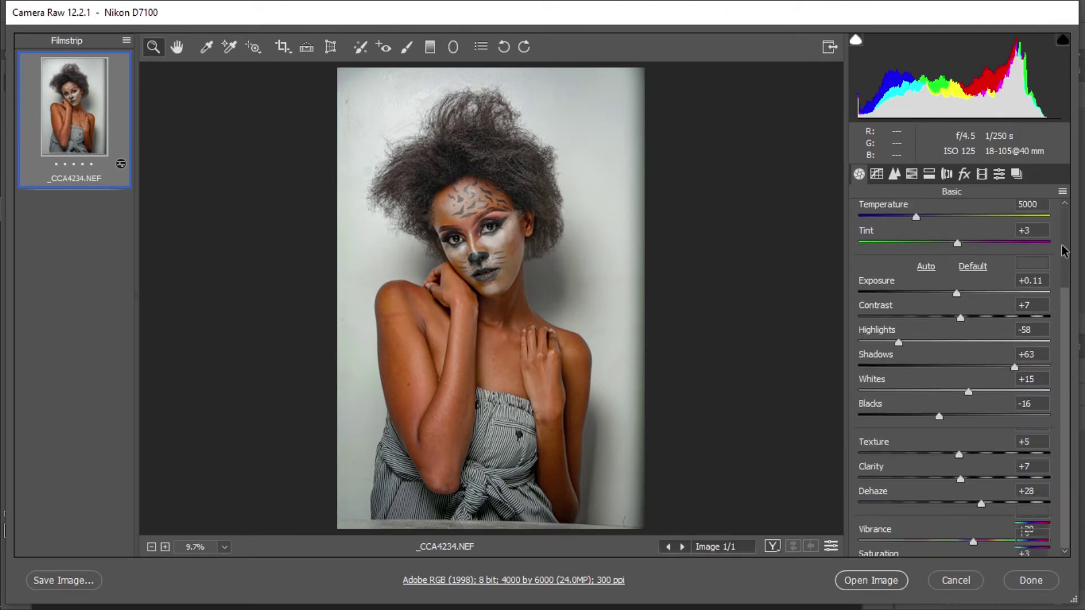
Step: Open the raw image for editing and unlock its Background layer, testing it with the Move Tool
click(878, 587)
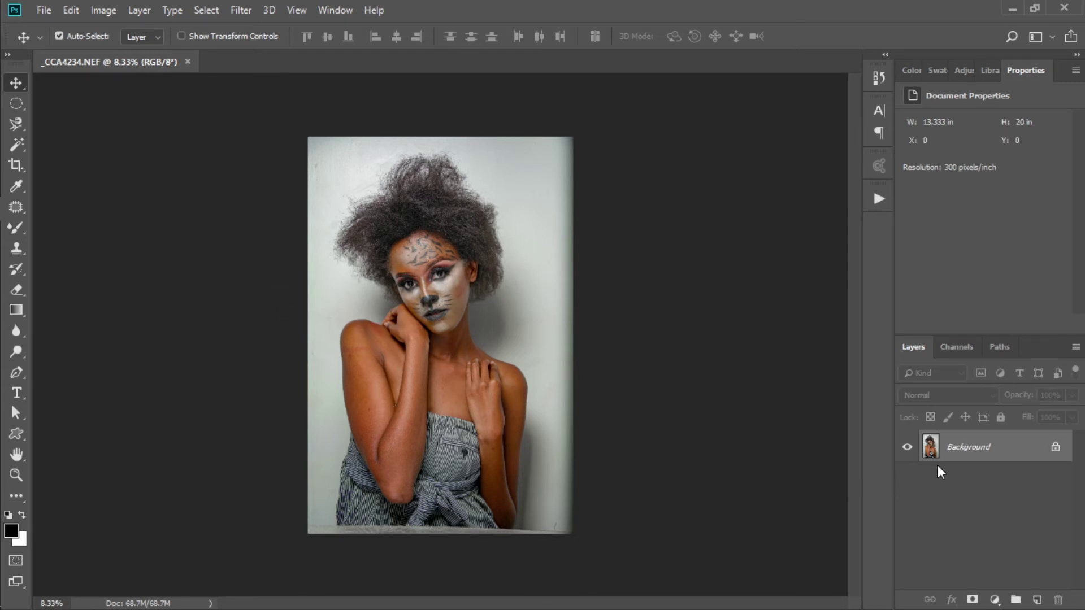
click(1056, 448)
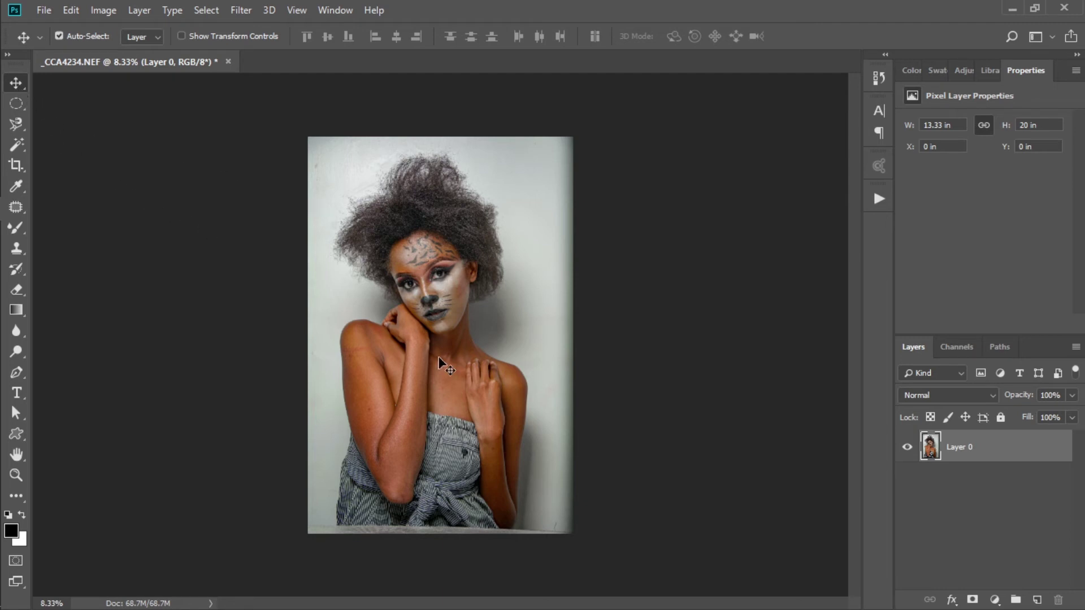
drag(459, 330, 429, 327)
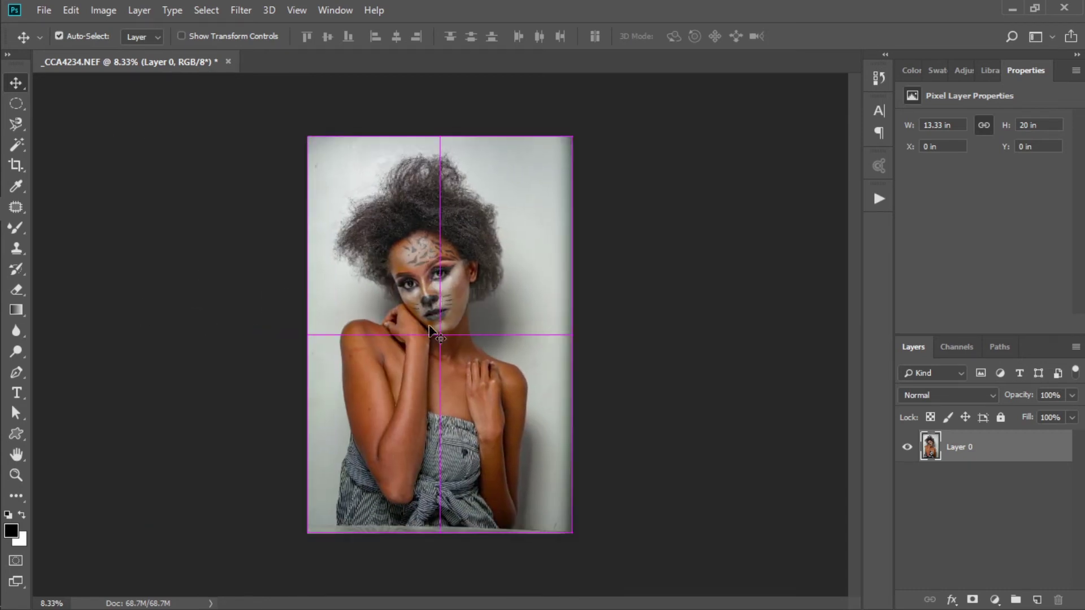
Step: Use the Artboard Tool to draw an artboard about 12.29 by 20 in beside the photo
right_click(22, 81)
click(50, 97)
drag(583, 136, 827, 533)
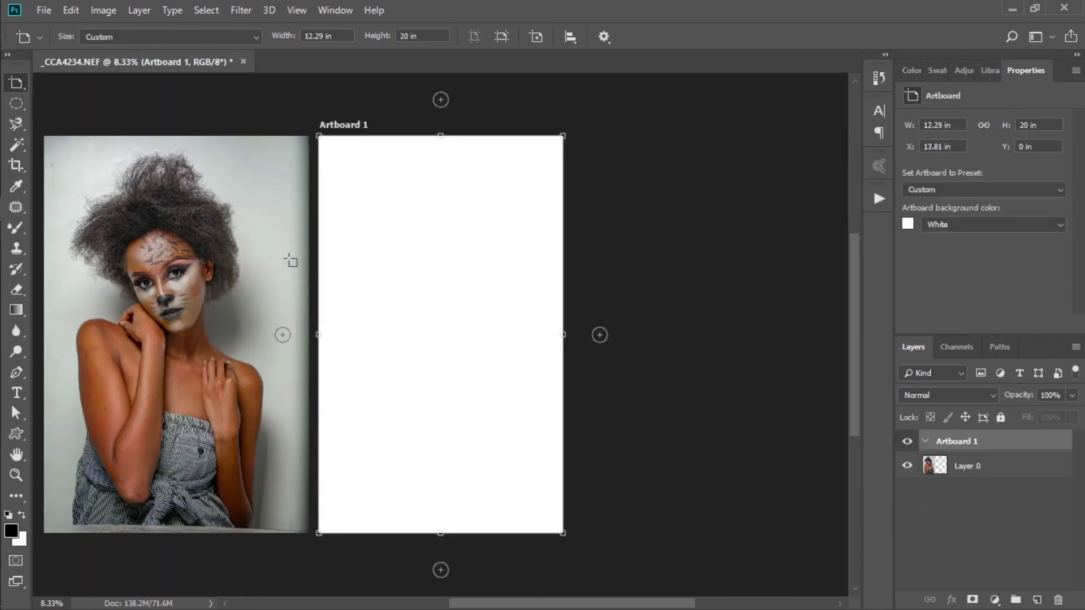
mouse_move(525, 605)
mouse_down()
mouse_move(363, 591)
mouse_move(515, 607)
mouse_up()
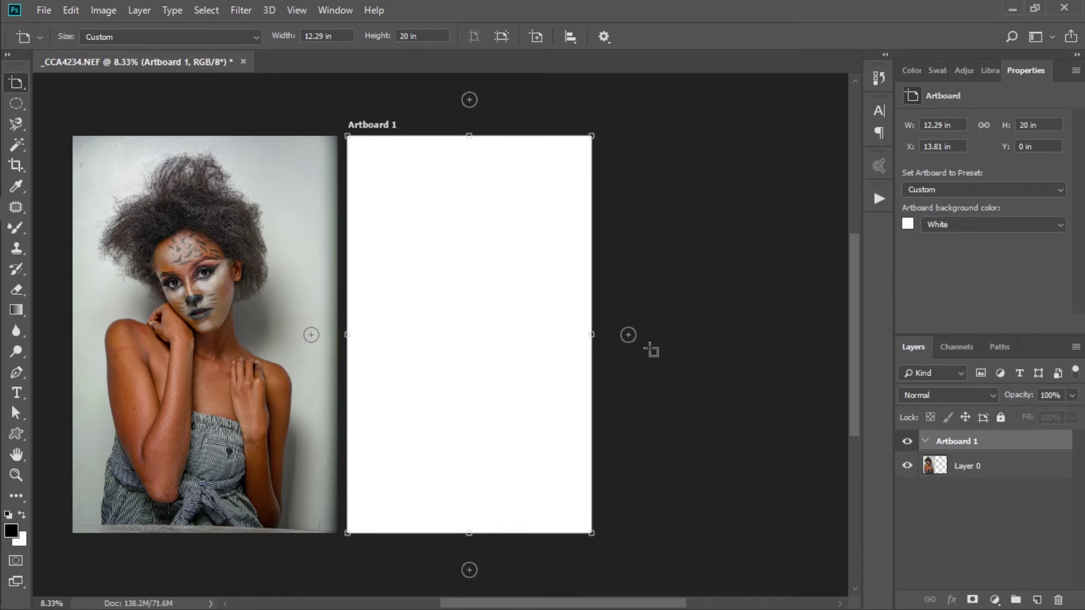
Step: Add four more artboards of the same size in a row to the right of the first one
click(629, 336)
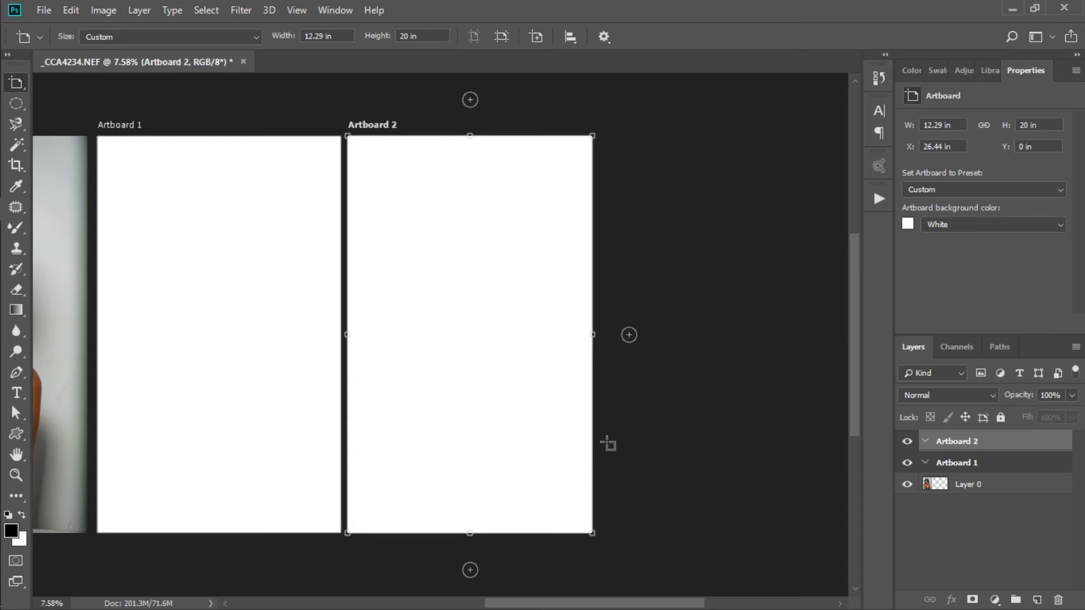
scroll(607, 445, down, 3)
click(635, 381)
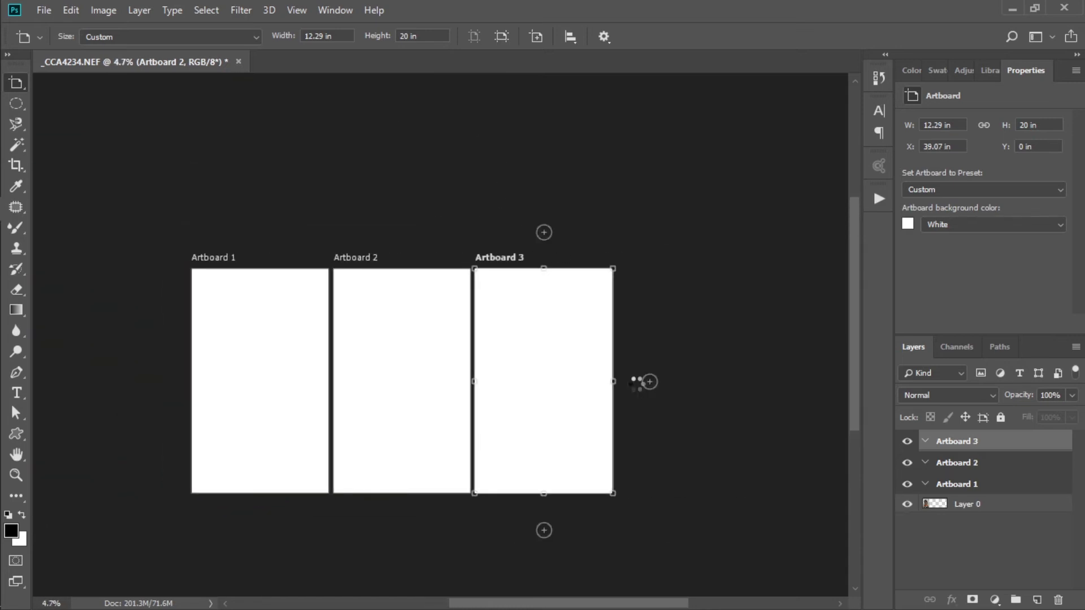
scroll(644, 386, down, 2)
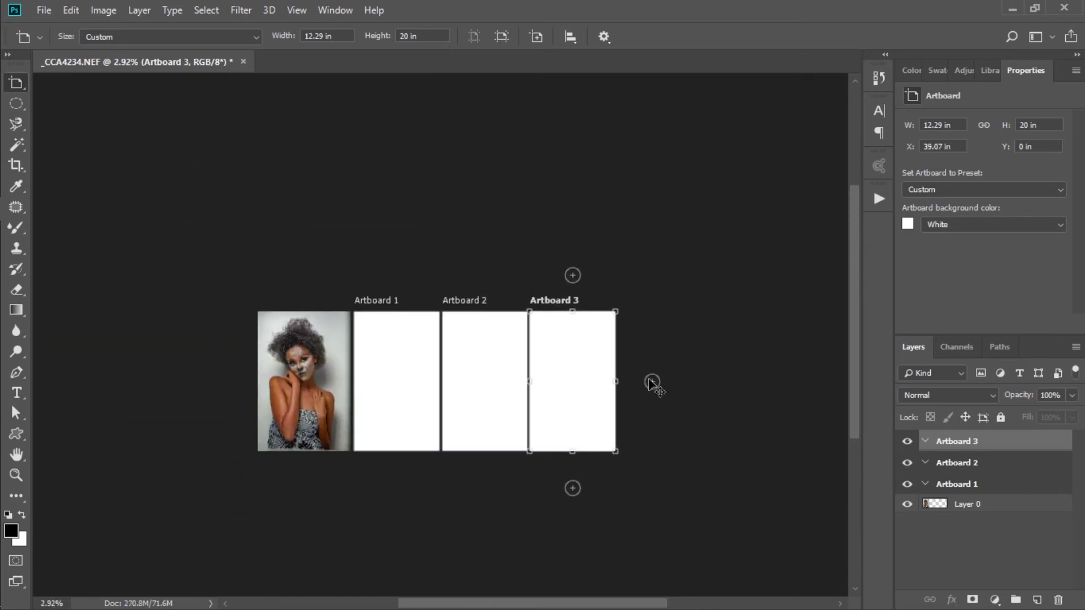
click(650, 383)
click(652, 383)
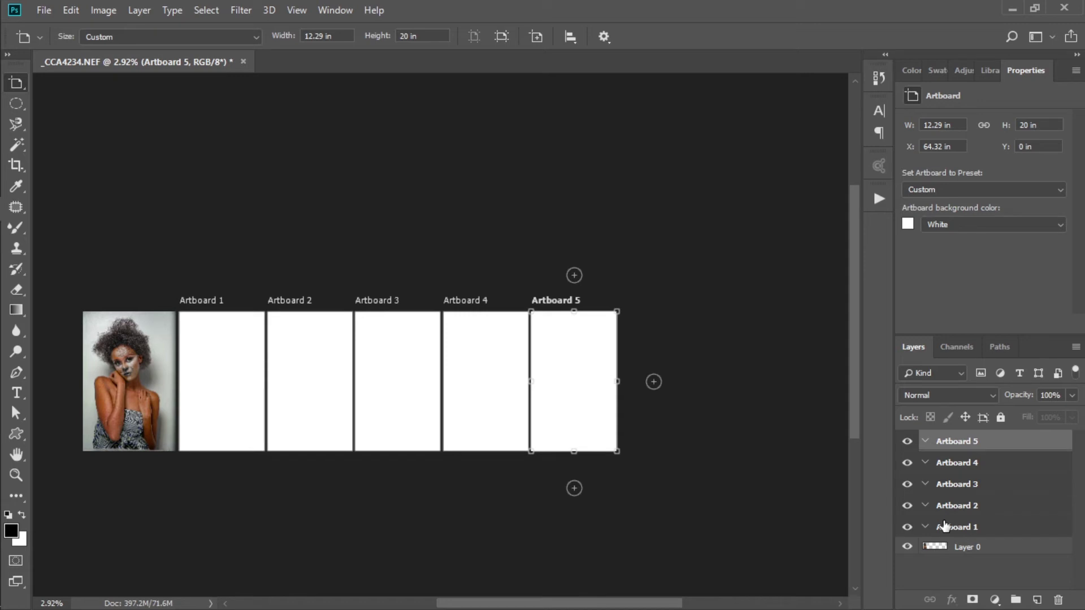
Step: Undo the last added artboard and delete all the remaining artboards, keeping only the photo layer
key(ctrl+z)
key(ctrl+z)
key(ctrl+z)
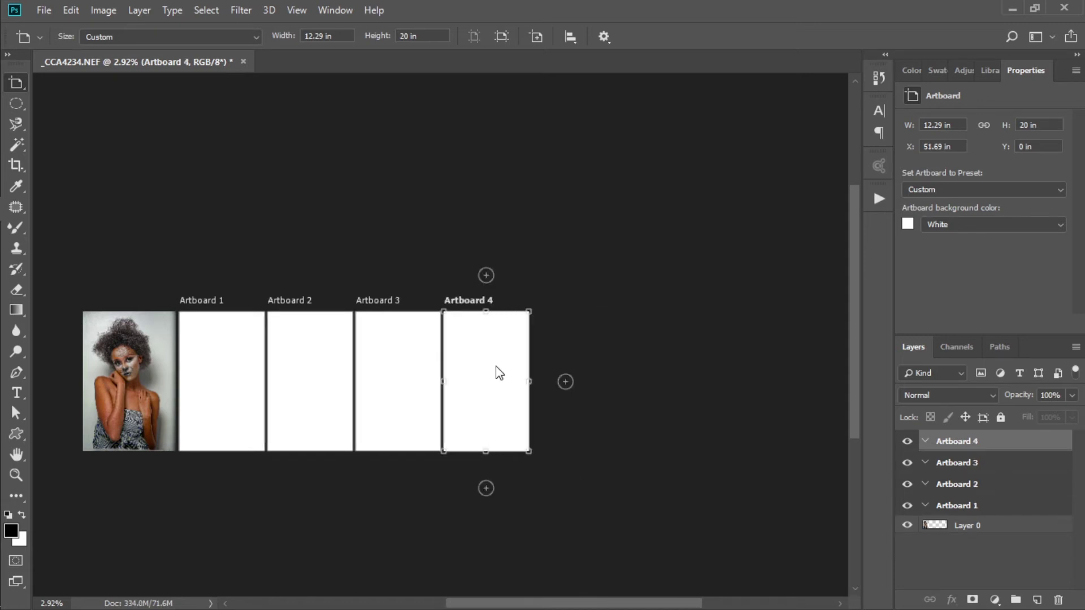
key(Delete)
key(Delete)
key(Delete)
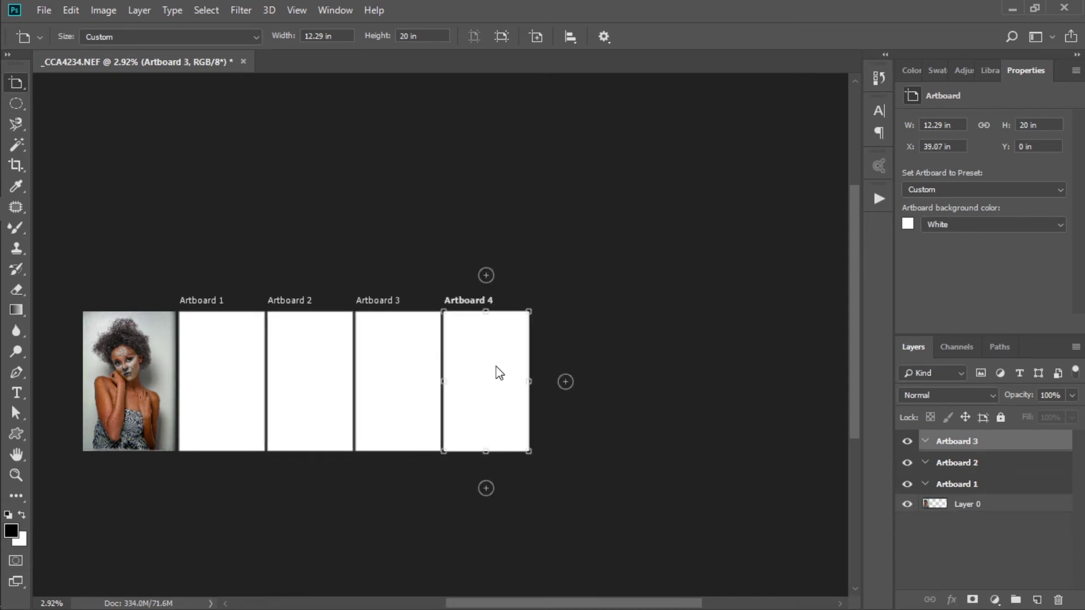
key(Delete)
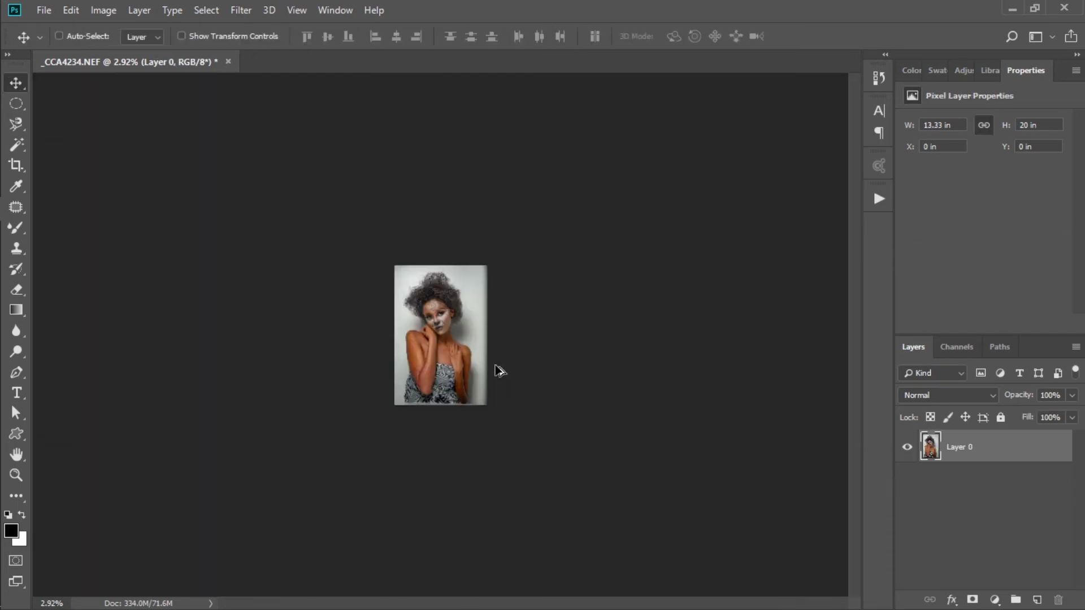
Step: Select an oval area around the woman's head and upper chest with the Elliptical Marquee Tool
scroll(480, 257, up, 5)
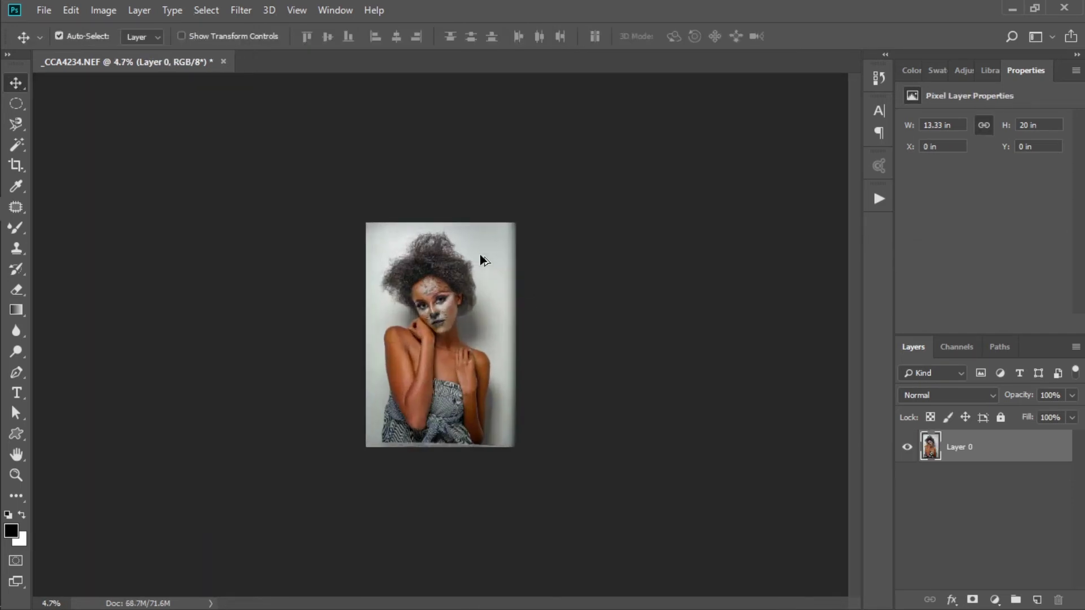
click(17, 104)
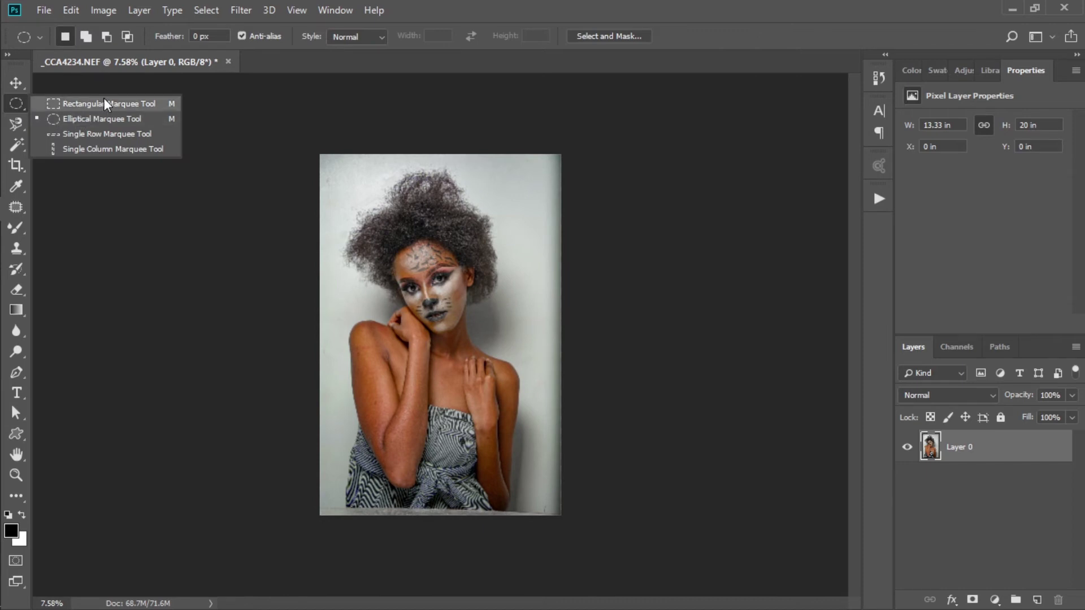
click(77, 118)
drag(372, 185, 506, 396)
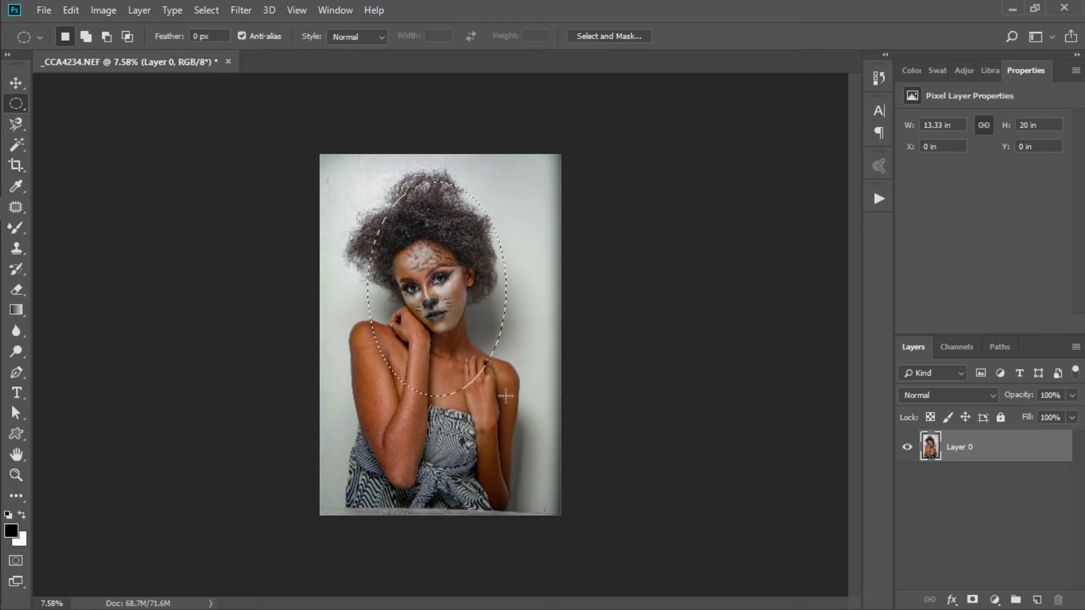
Step: Add a layer mask to Layer 0 from the elliptical selection and undo it
click(973, 600)
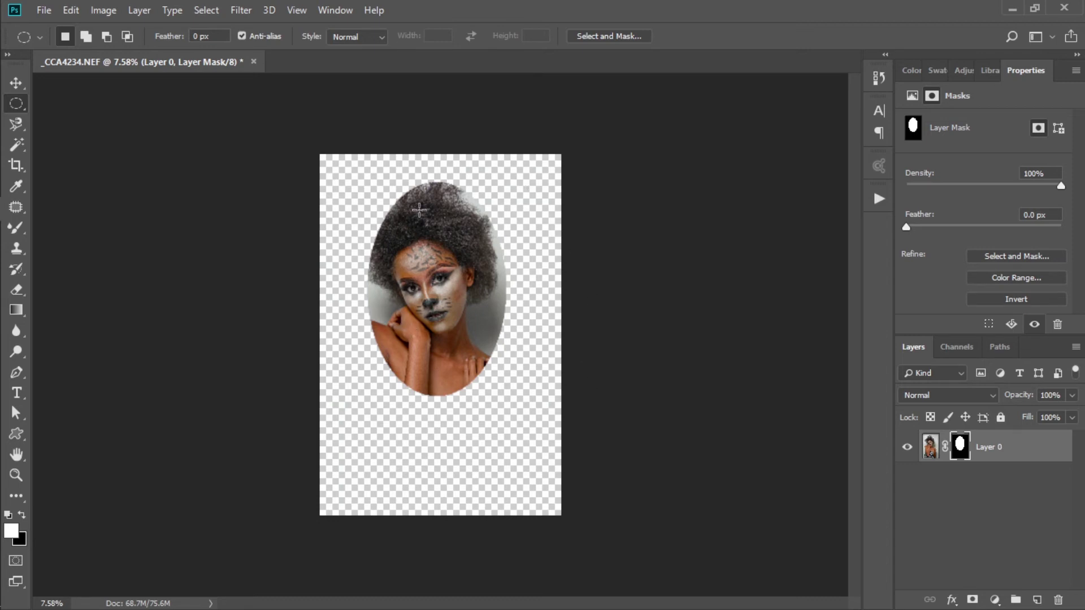
key(ctrl+z)
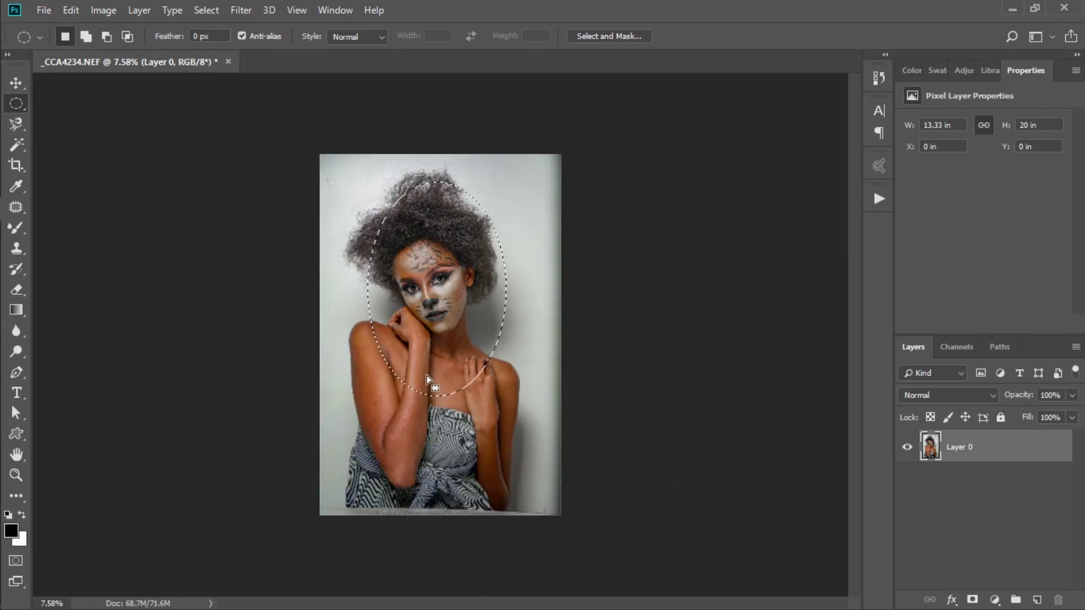
Step: Select the background to the left of the woman freehand with the Lasso Tool, tracing around her hair, shoulder and arm
key(l)
drag(369, 175, 360, 193)
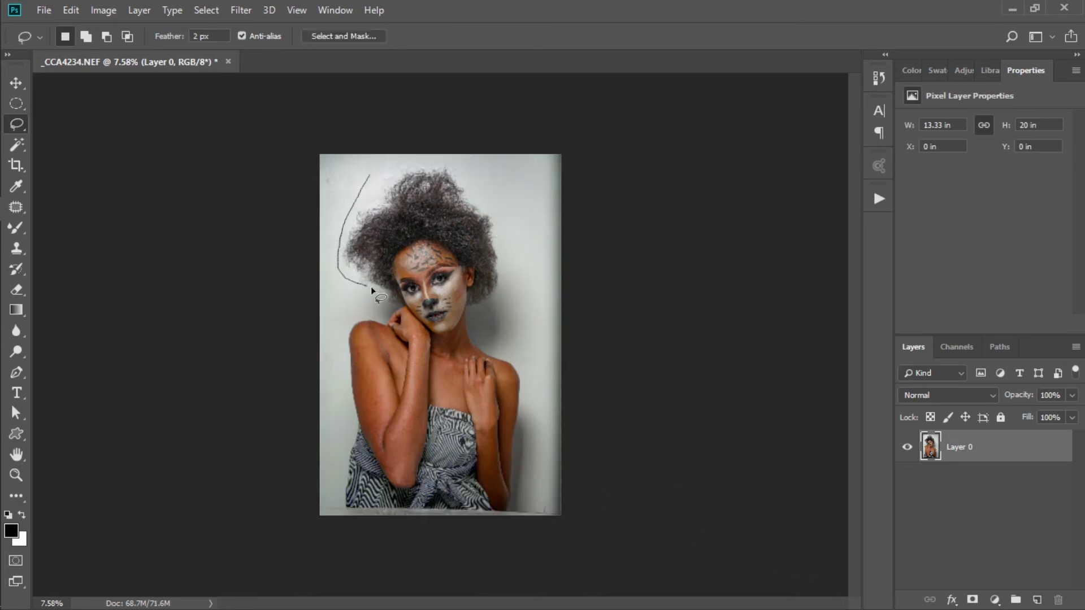
drag(350, 333, 344, 368)
mouse_move(337, 513)
mouse_down()
mouse_move(289, 521)
mouse_move(242, 85)
mouse_move(389, 75)
mouse_move(433, 145)
mouse_up()
drag(372, 185, 371, 182)
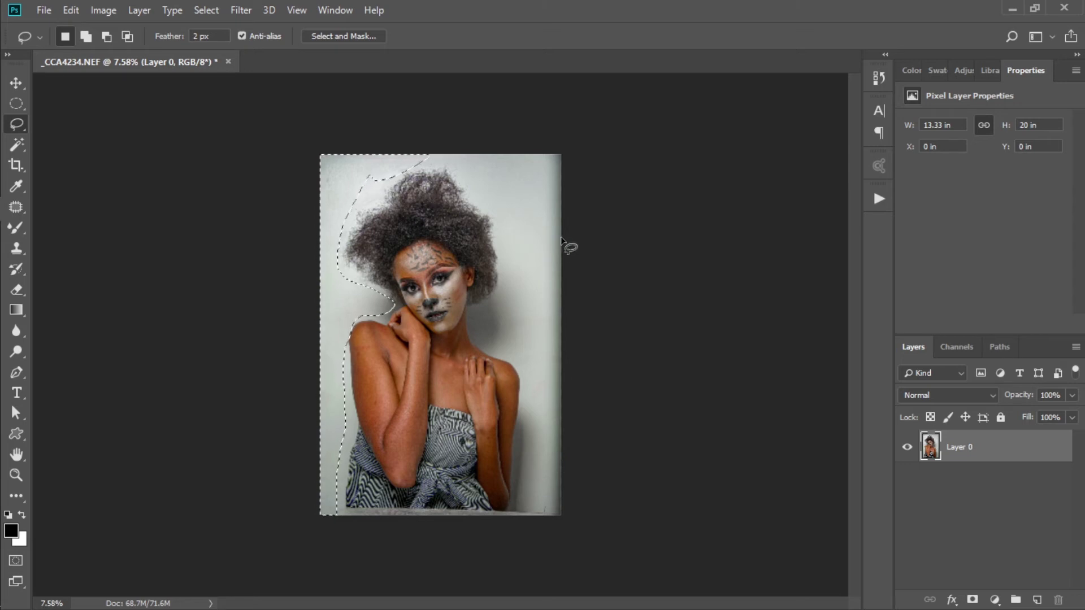
Step: Lasso the background to the right of the woman, and replace that selection with a new freehand one along her left side
drag(549, 155, 492, 156)
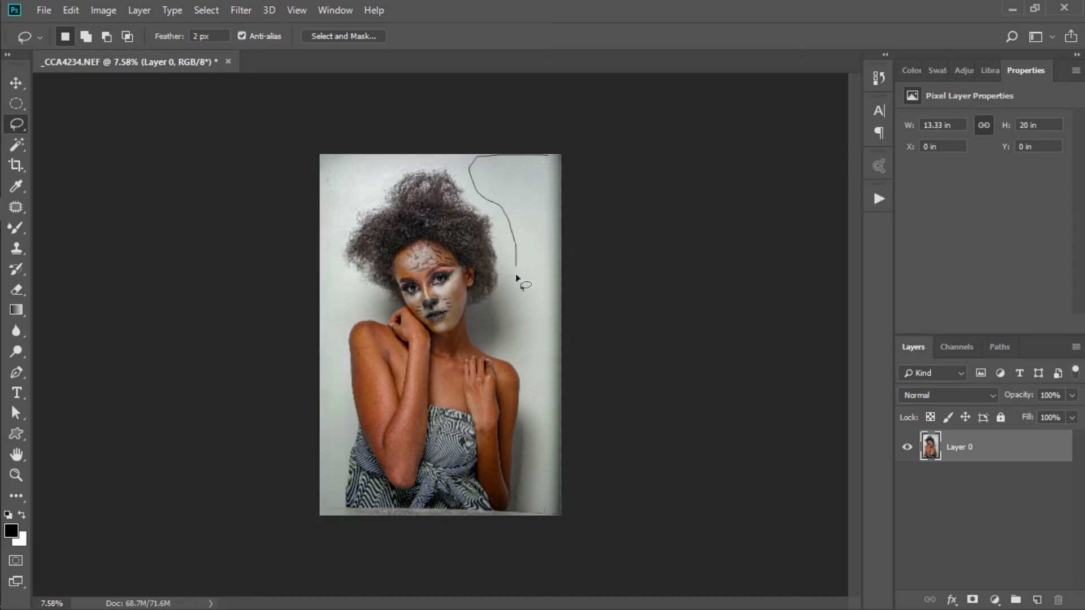
mouse_move(547, 509)
mouse_down()
mouse_move(578, 440)
mouse_move(578, 130)
mouse_move(573, 118)
mouse_move(516, 106)
mouse_up()
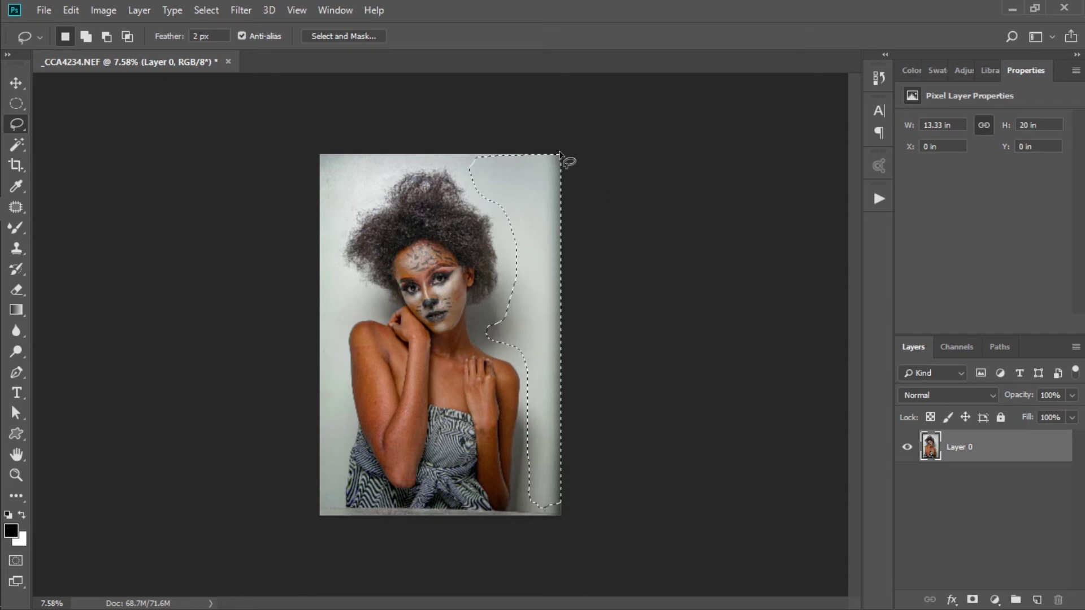
click(309, 152)
drag(422, 163, 359, 211)
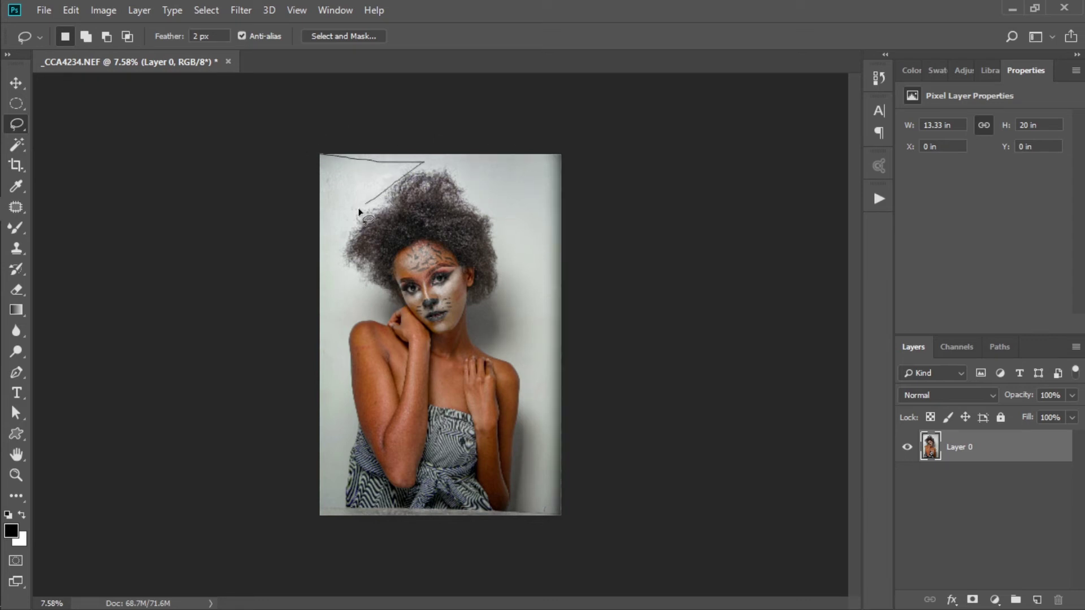
drag(353, 303, 327, 355)
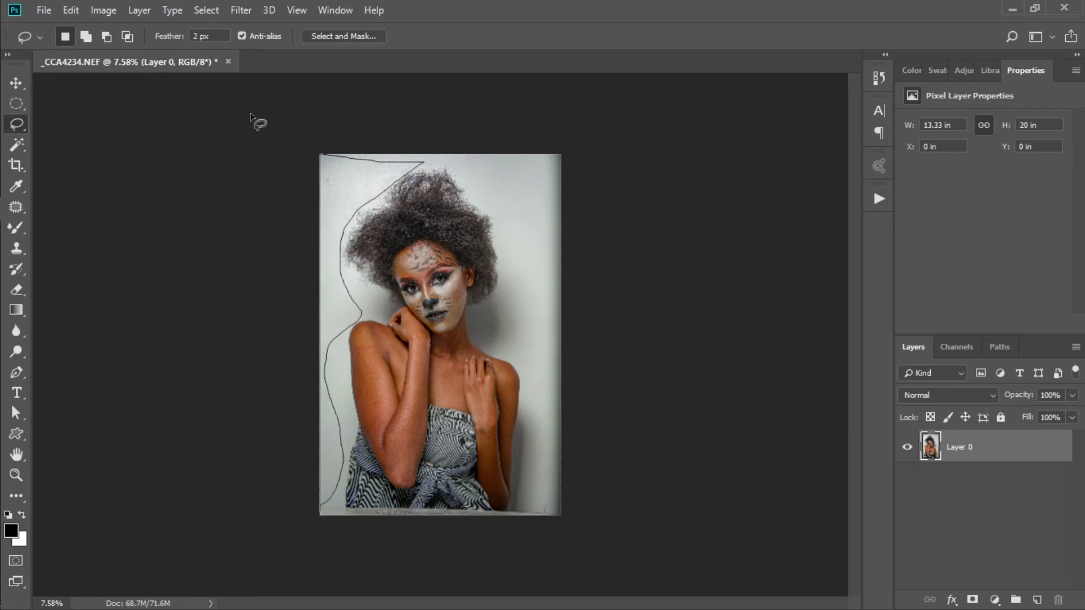
drag(251, 116, 254, 117)
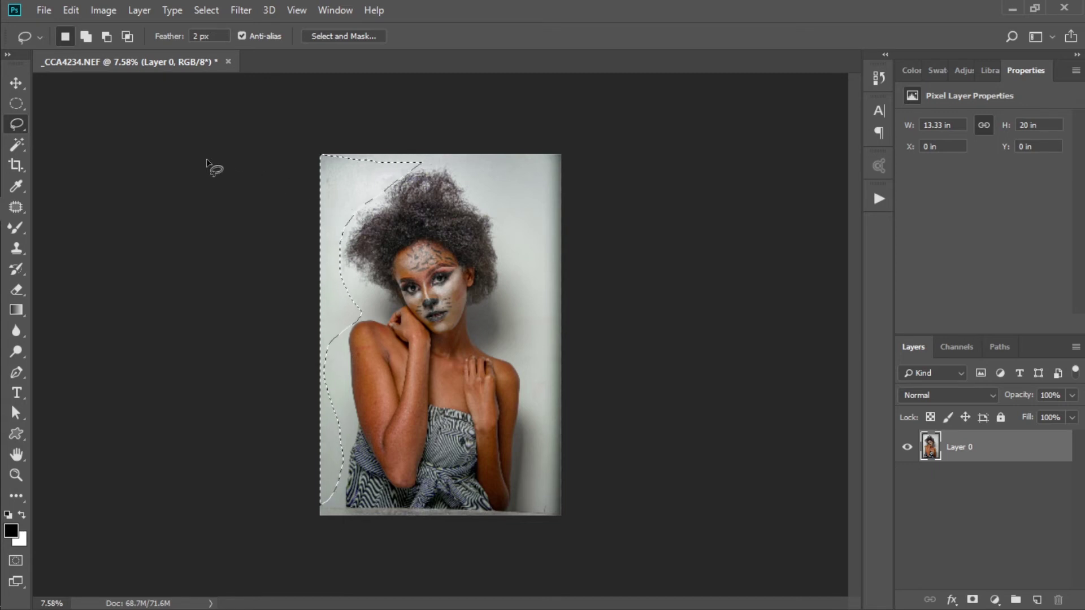
Step: Select the background to the right of the woman with the Polygonal Lasso Tool, following her hair, neck and arm and closing beyond the photo's edge
click(19, 121)
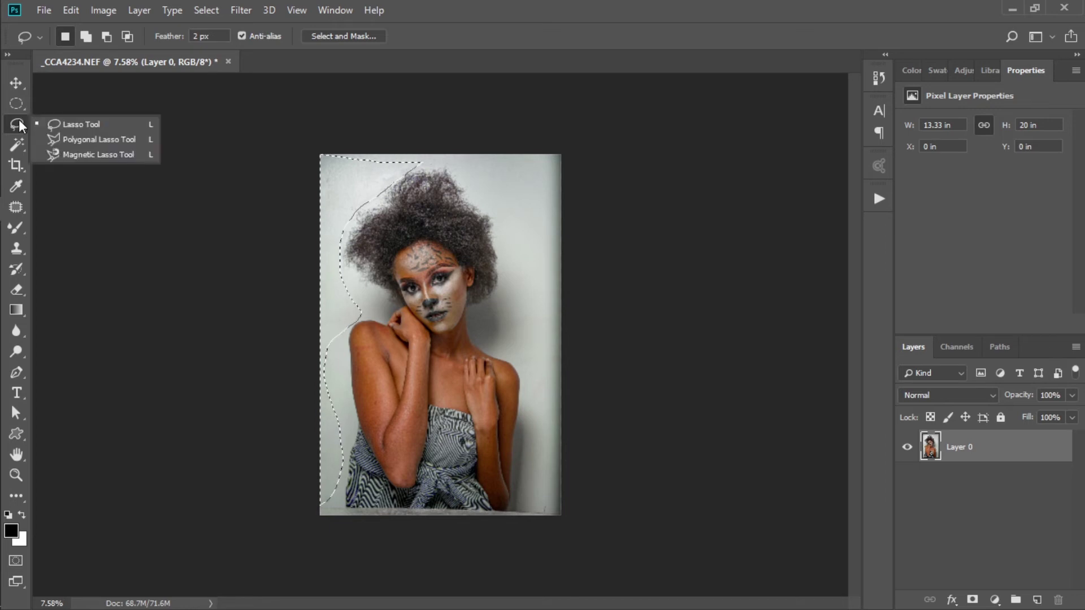
click(80, 141)
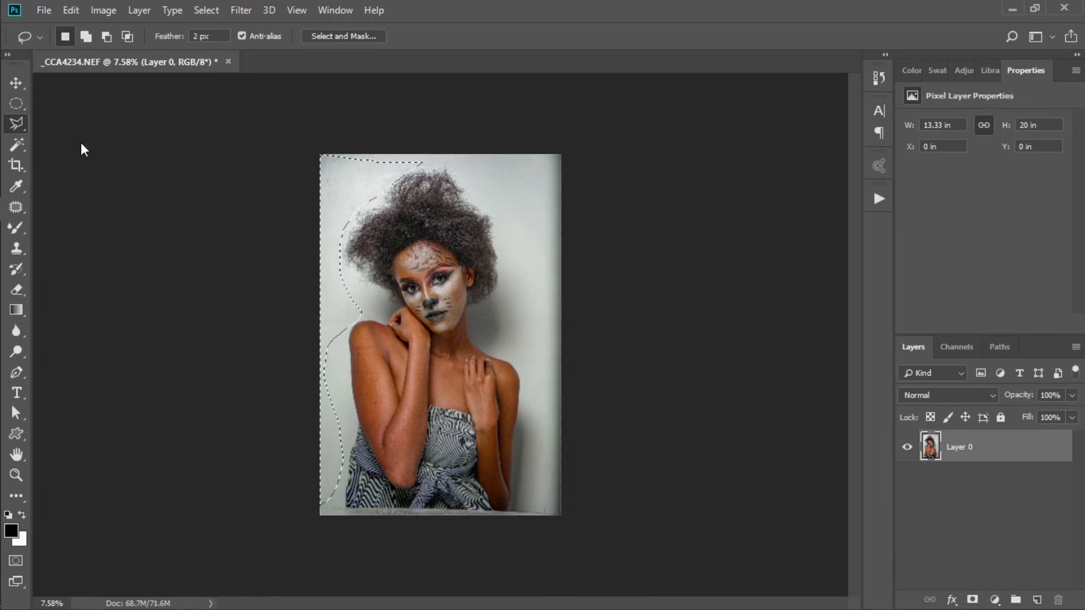
click(555, 160)
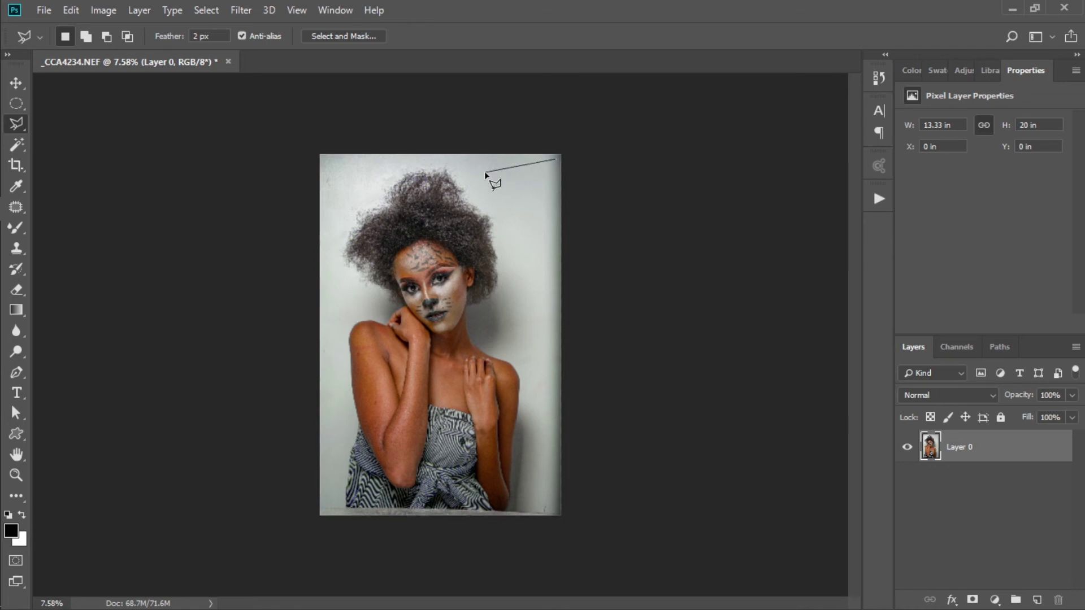
click(468, 196)
click(495, 291)
click(468, 307)
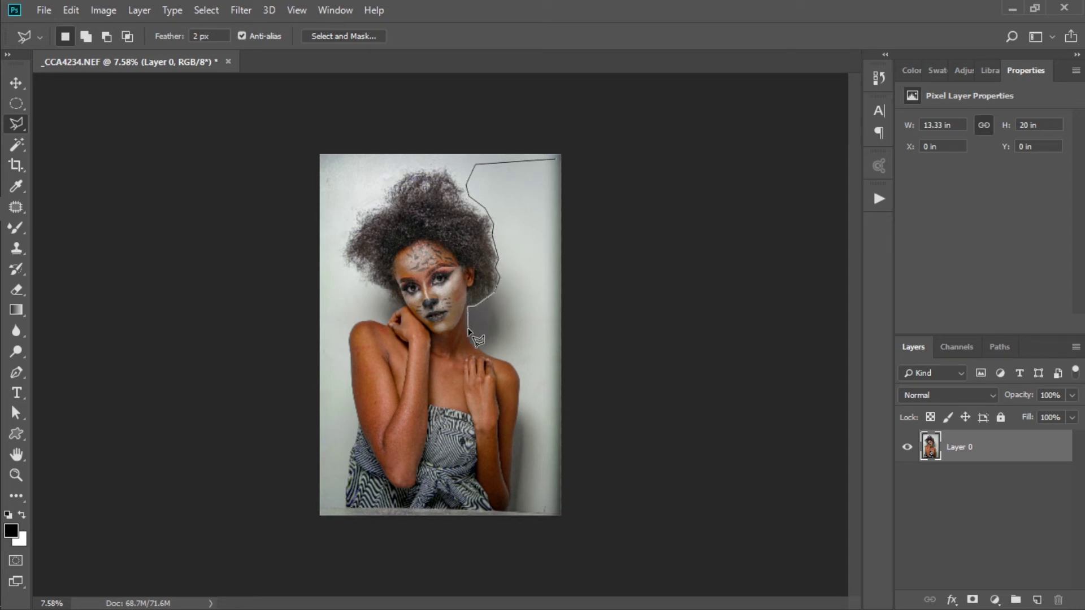
click(468, 334)
click(597, 534)
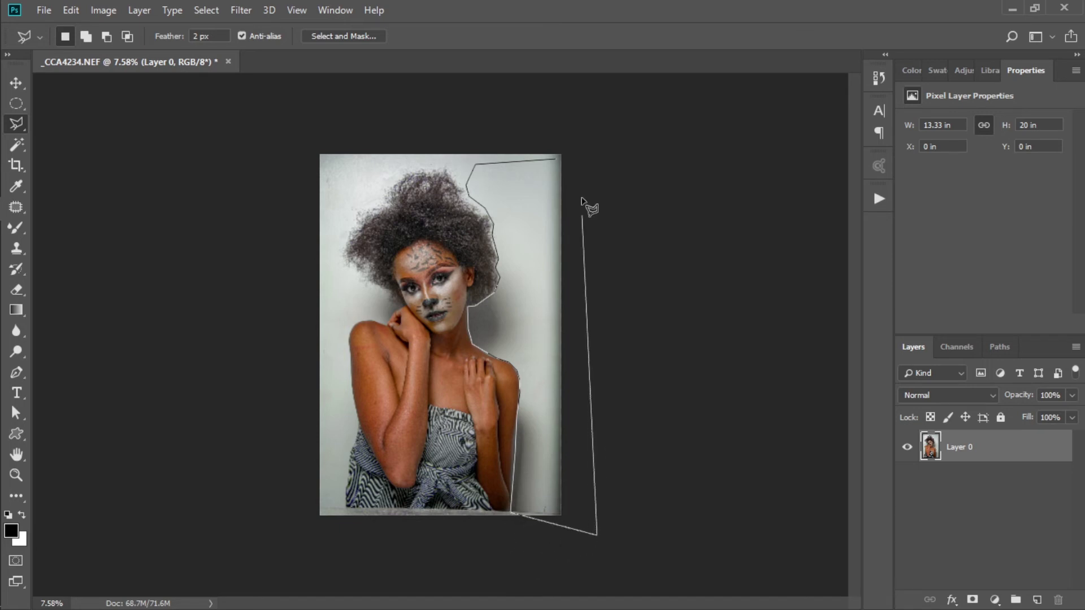
click(565, 161)
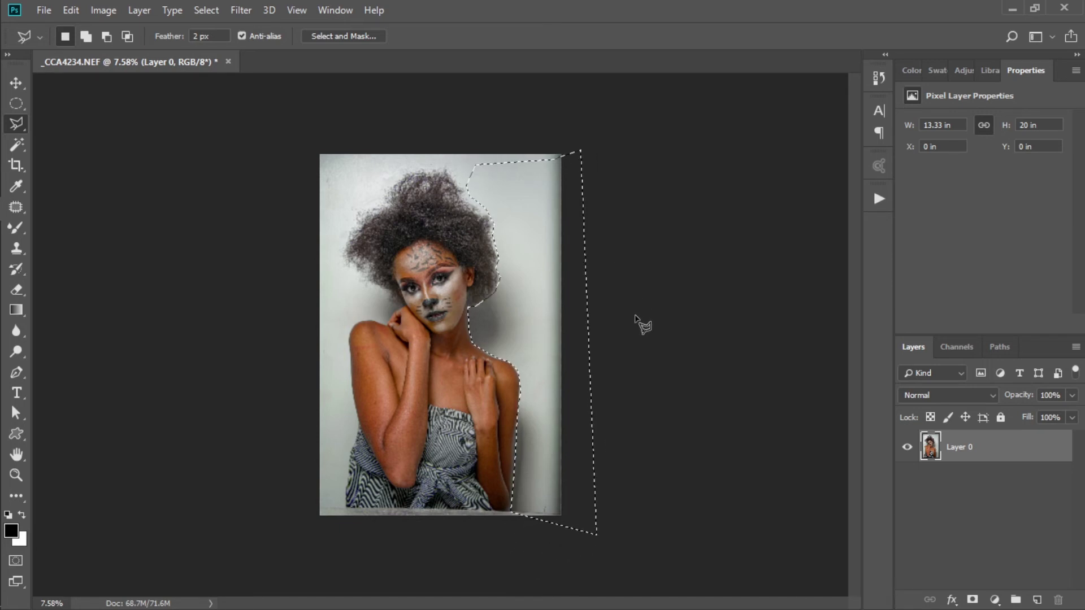
Step: Trace the woman's right-hand outline with the Magnetic Lasso Tool to select the background beside her, and deselect it
key(shift+l)
click(513, 168)
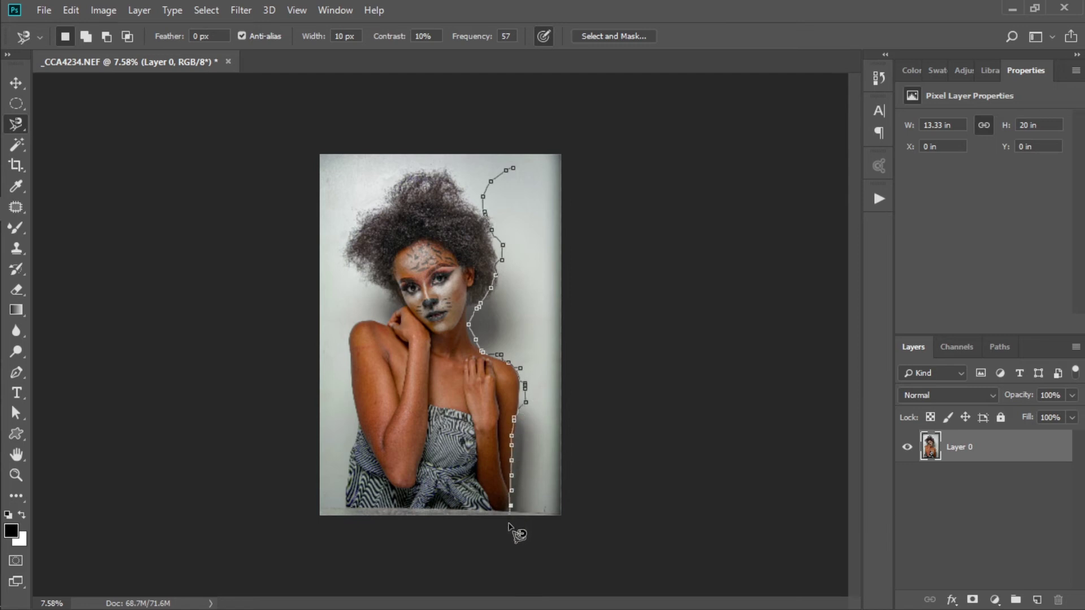
click(518, 168)
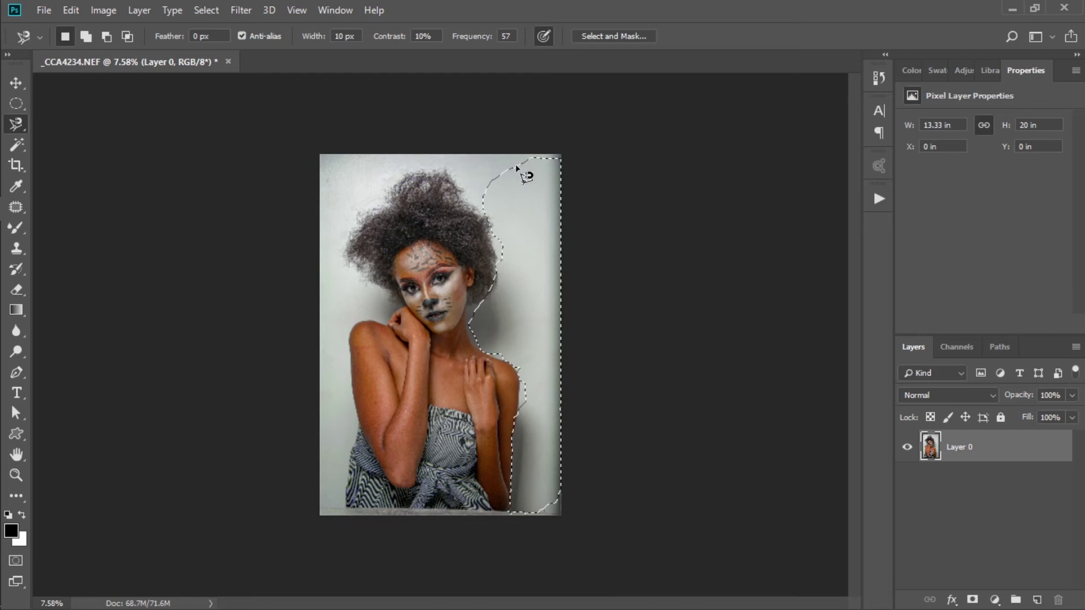
key(ctrl+d)
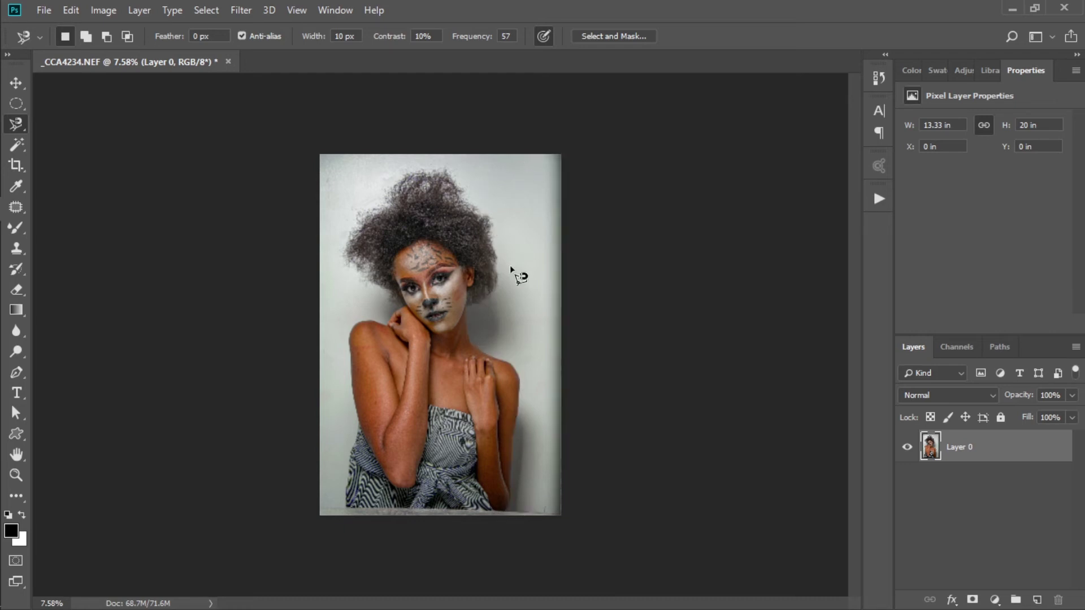
Step: Select the background to the right of the woman with the Quick Selection Tool, delete it from Layer 0 and undo the deletion
click(22, 143)
right_click(22, 143)
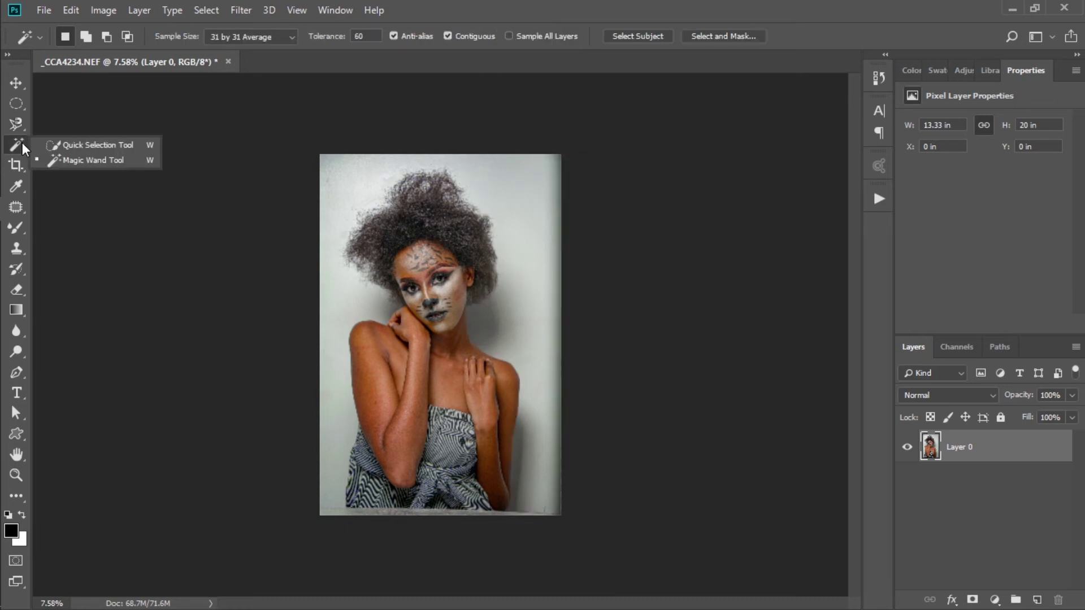
click(61, 142)
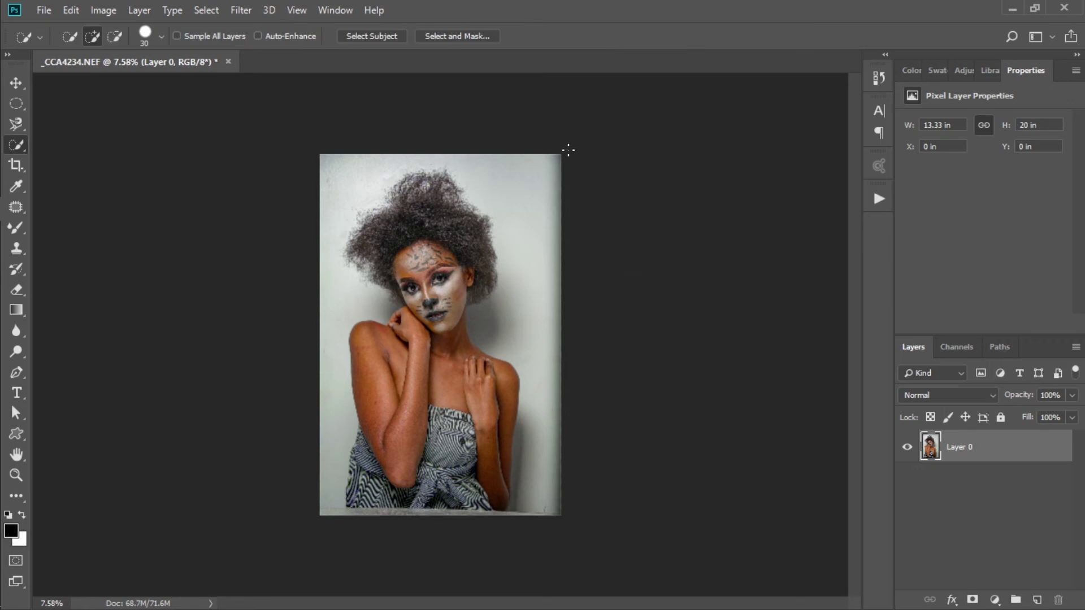
drag(494, 188, 514, 229)
drag(493, 308, 485, 315)
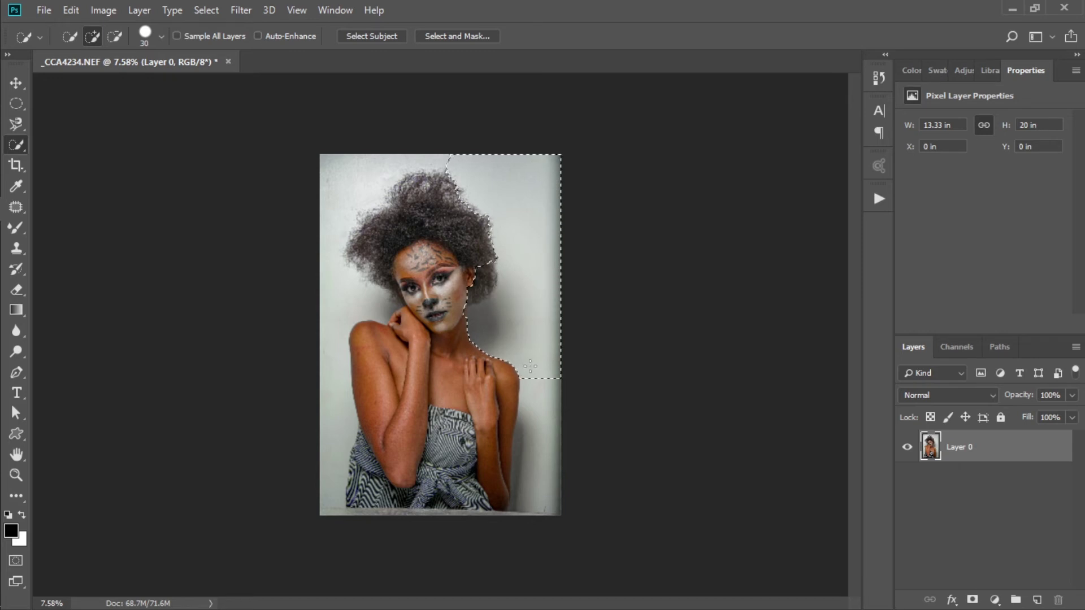
drag(546, 399, 537, 478)
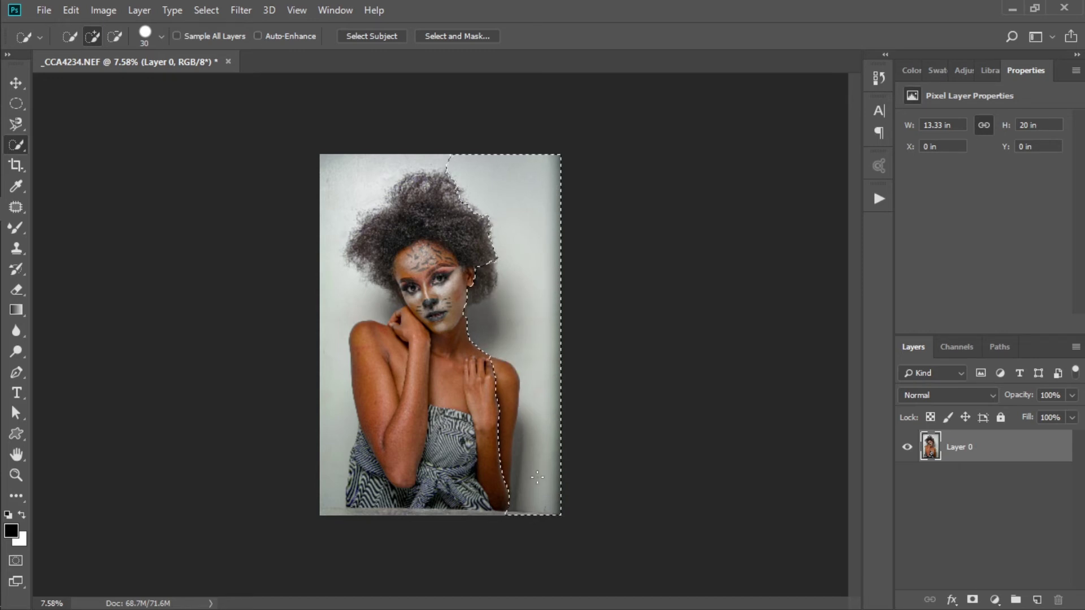
key(Delete)
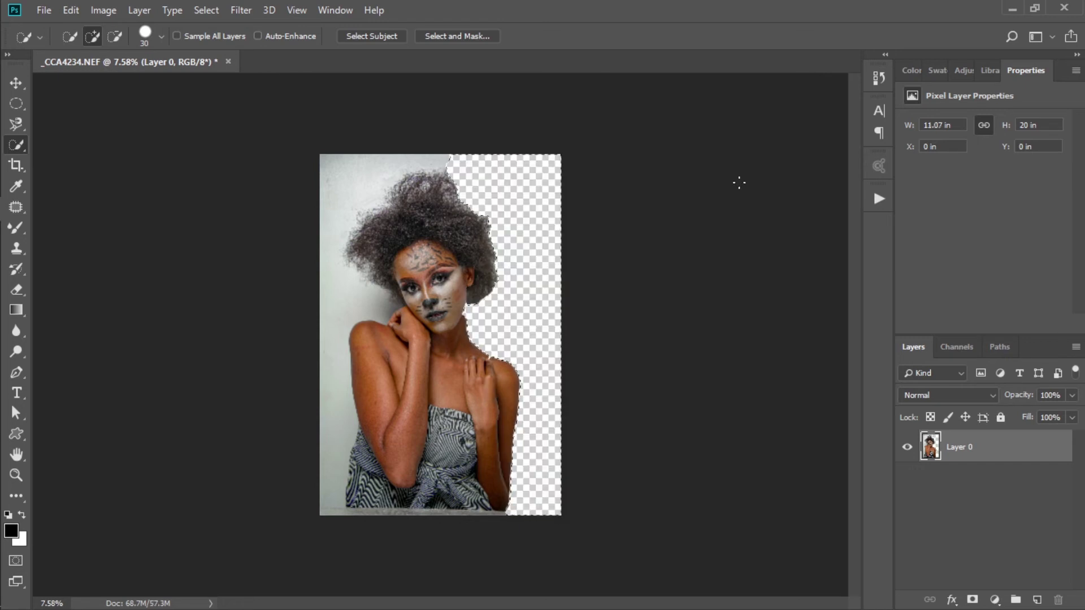
key(ctrl+z)
Step: Select the light background around the woman with the Magic Wand Tool at a 31 by 31 Average sample size and tolerance 60, and deselect it
right_click(16, 145)
click(59, 168)
right_click(21, 147)
click(52, 162)
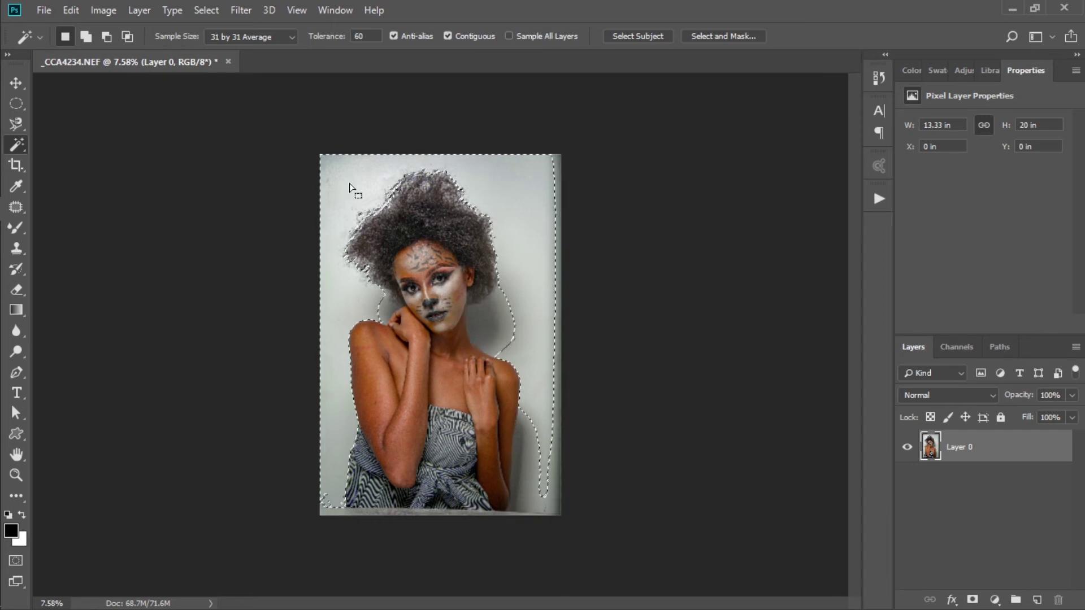
key(ctrl+d)
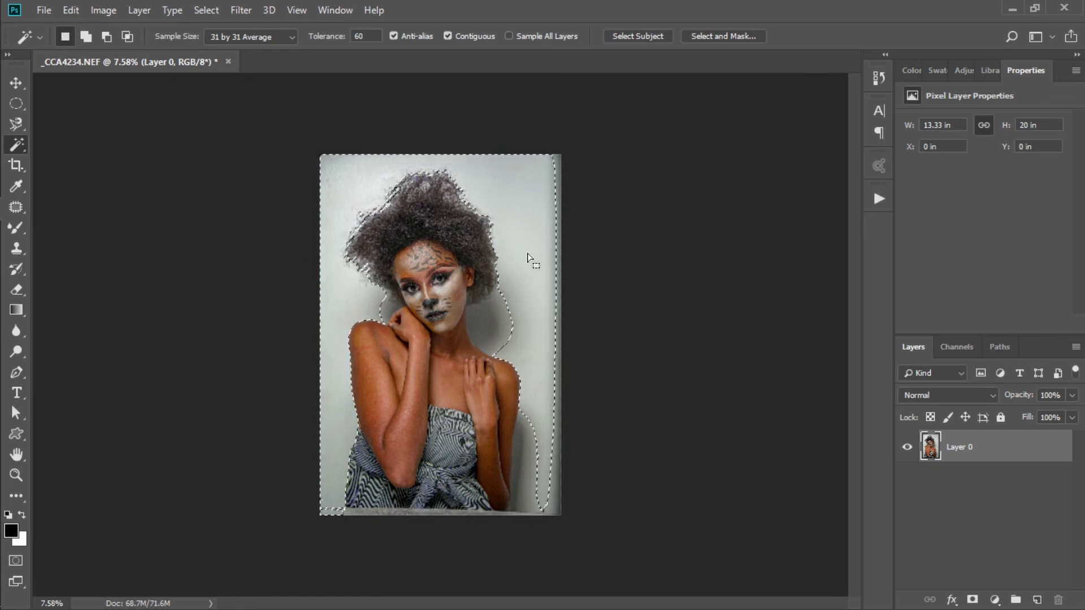
Step: Set the Magic Wand Tool's sample size to Point Sample
click(255, 37)
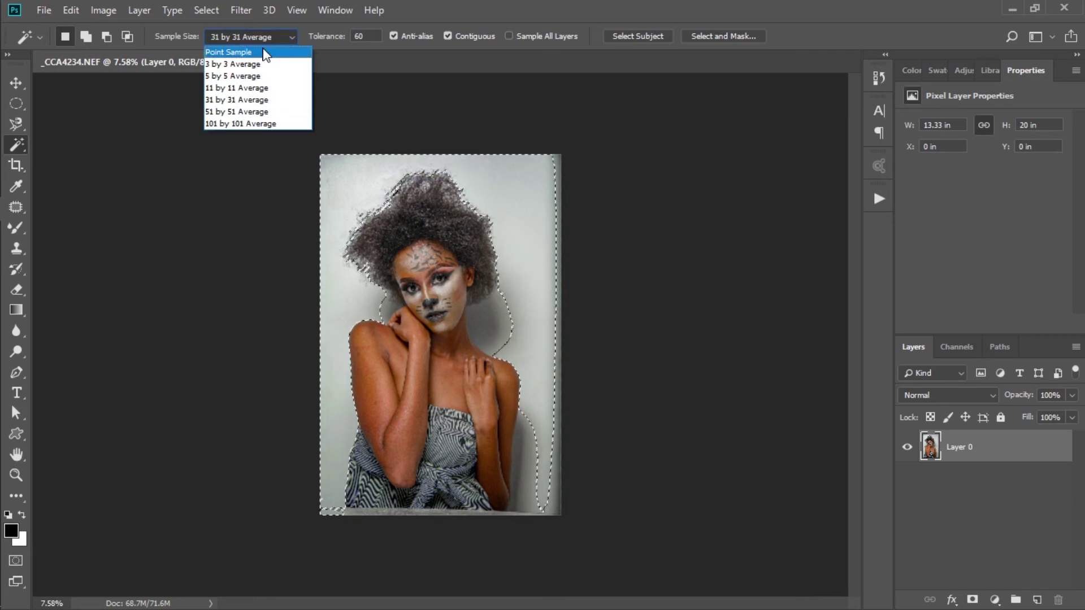
click(238, 52)
click(358, 37)
Step: Crop the photo closer around the woman's head and torso with the 4320 x 5400 px ig preset, and undo the crop
click(57, 175)
click(26, 172)
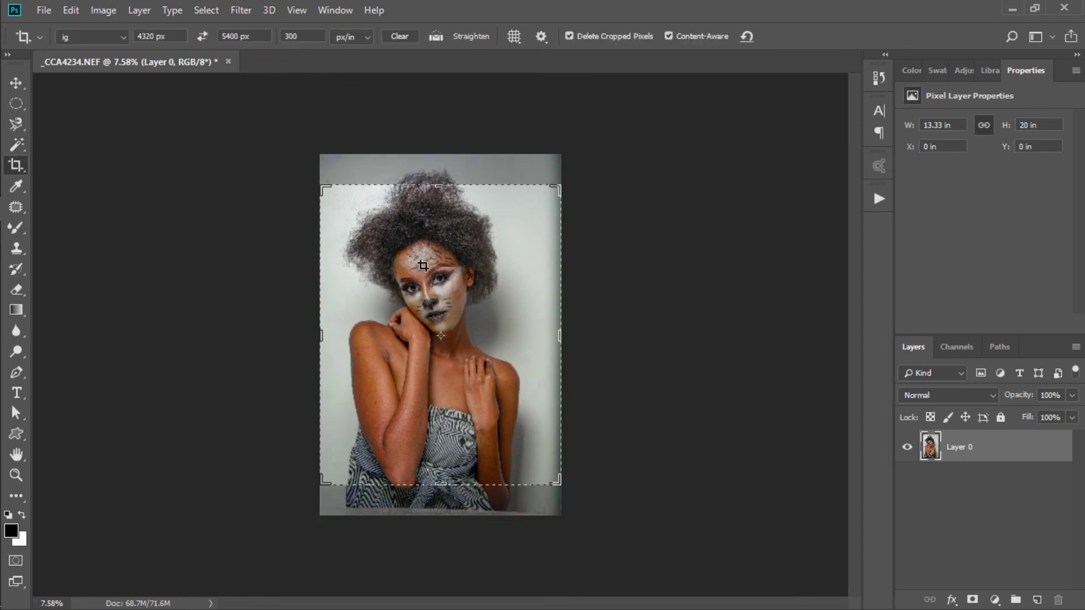
click(429, 312)
drag(524, 330, 521, 354)
drag(526, 466, 526, 449)
drag(557, 485, 548, 471)
drag(500, 426, 524, 419)
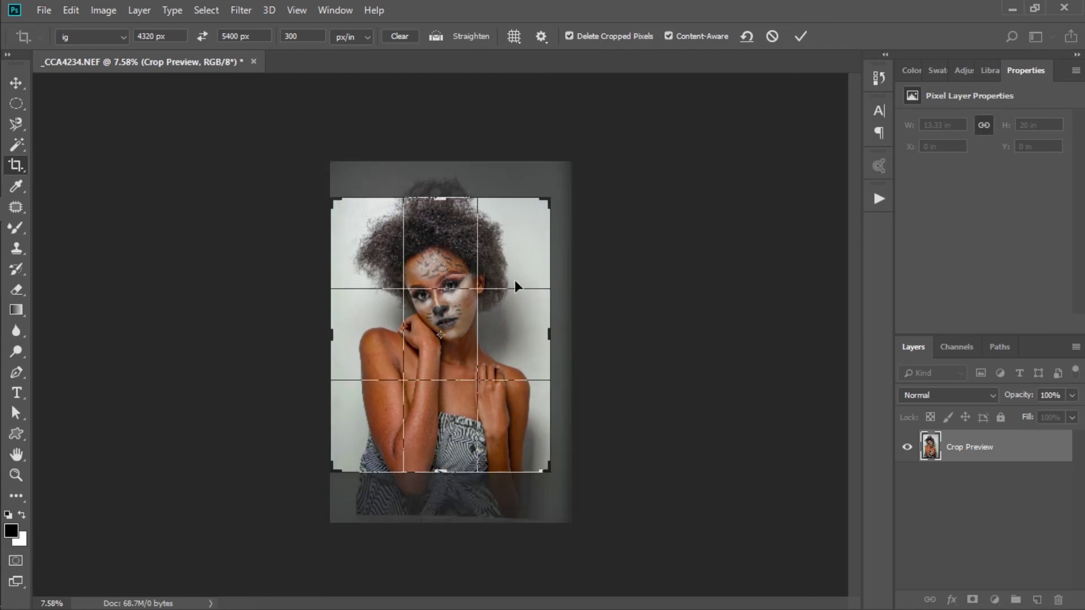
click(799, 37)
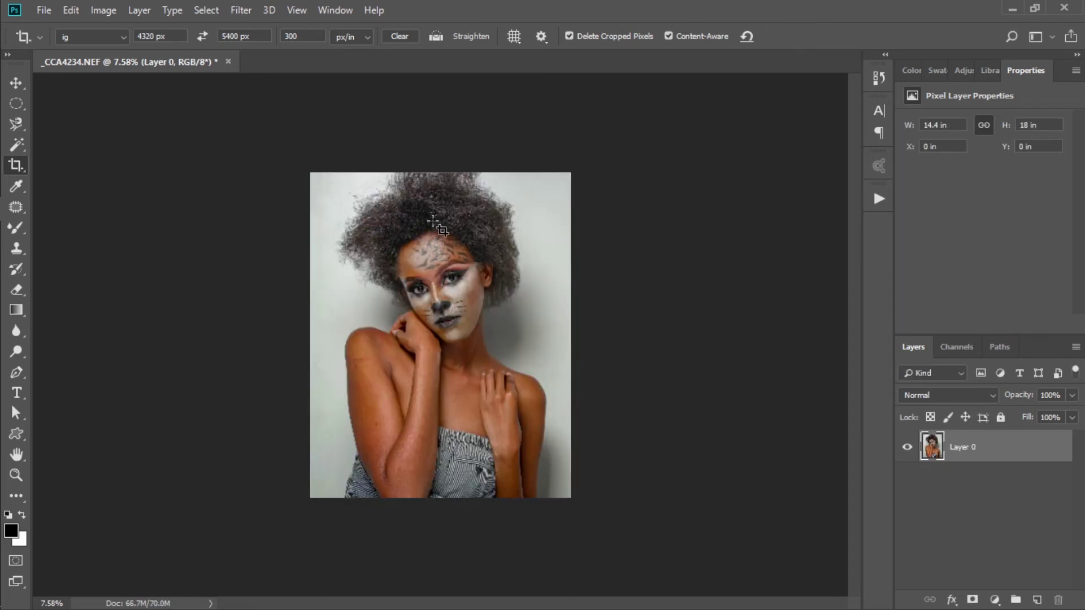
key(ctrl+z)
Step: Change the Crop Tool's preset from ig to Ratio
click(123, 38)
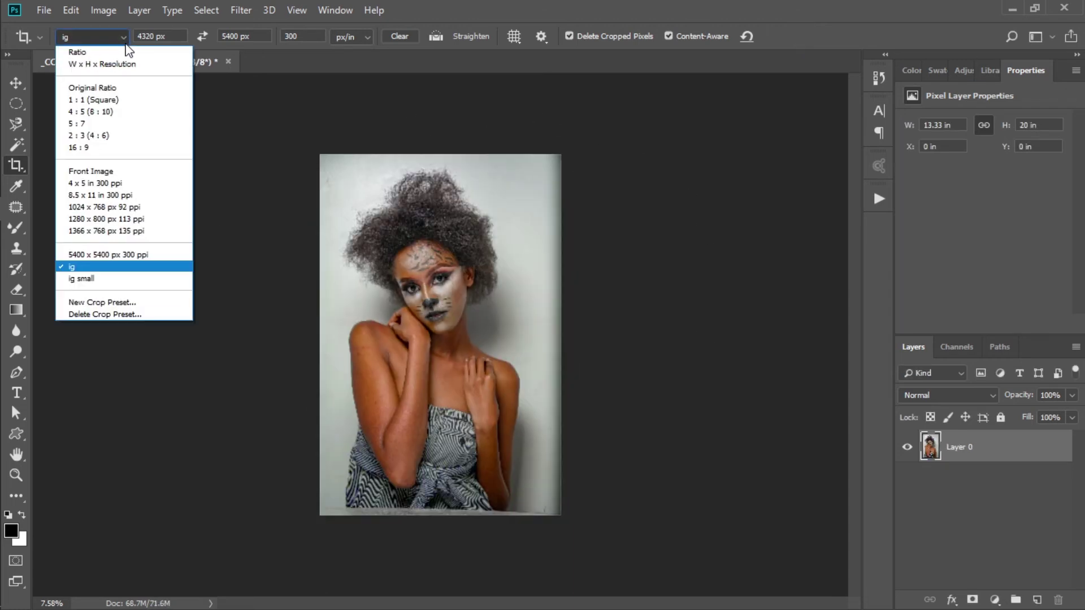
click(129, 52)
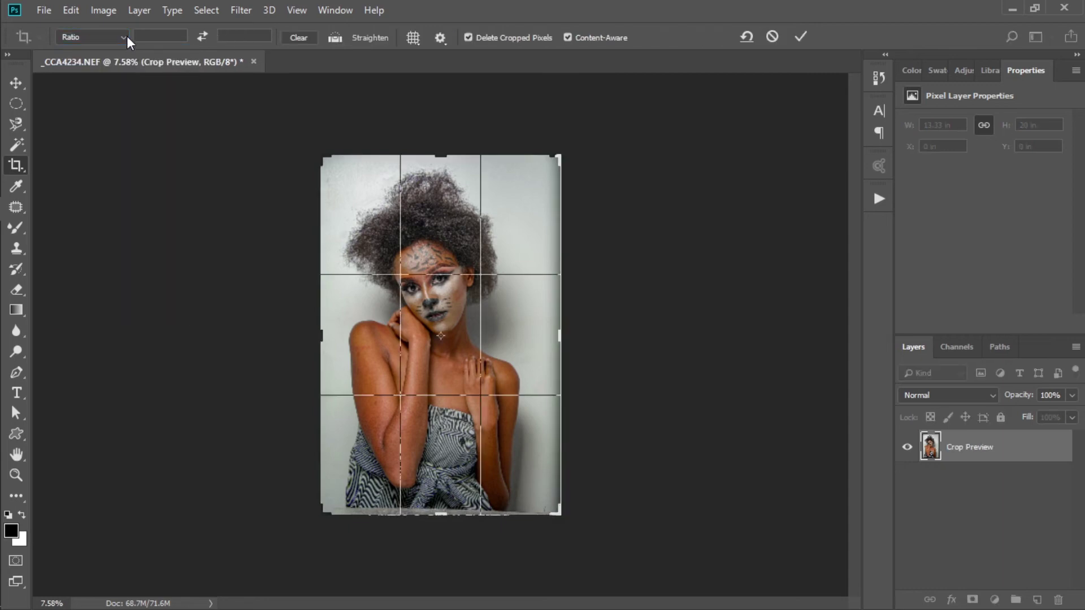
Step: Sample an orange-brown tone from the portrait as the foreground color with the Eyedropper Tool
click(17, 187)
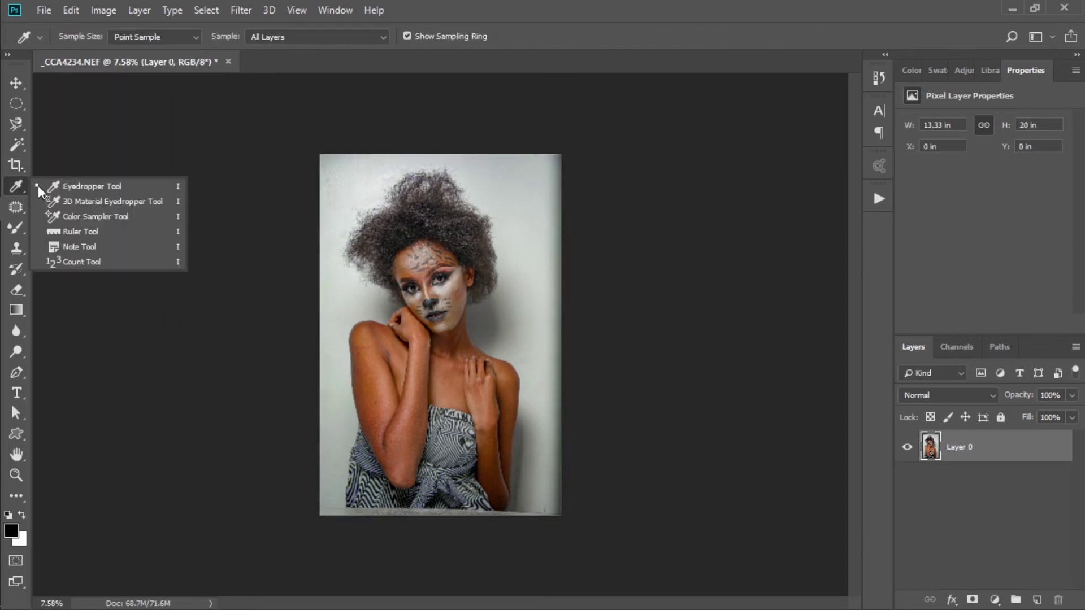
click(102, 186)
drag(419, 330, 547, 349)
drag(510, 443, 424, 277)
Step: Patch a small skin area on the forehead just above the eyebrows with the Patch Tool, and clear the selection
click(16, 206)
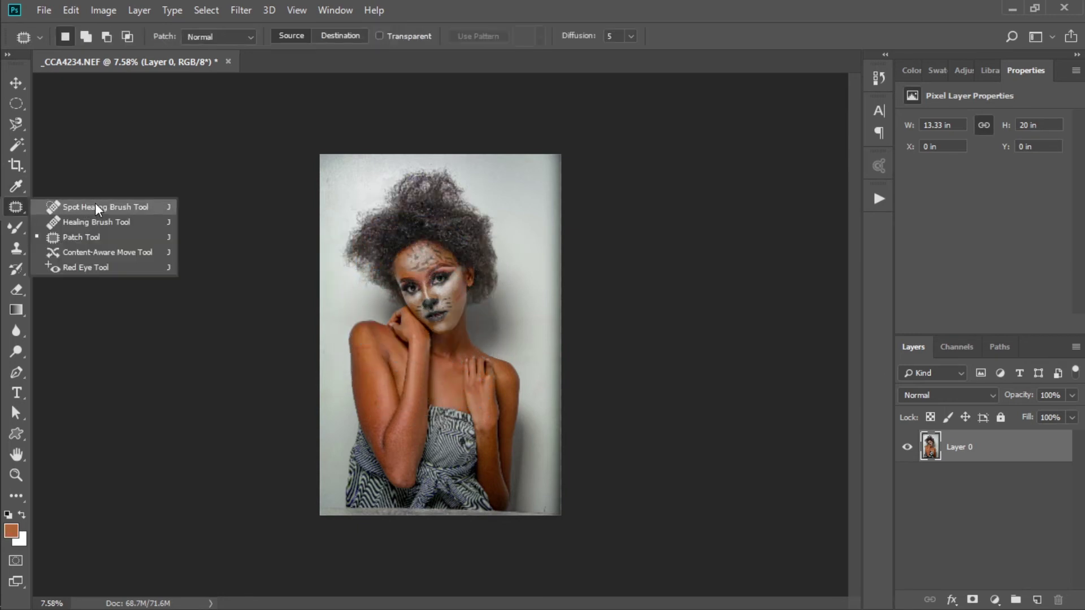
click(17, 212)
scroll(421, 278, up, 10)
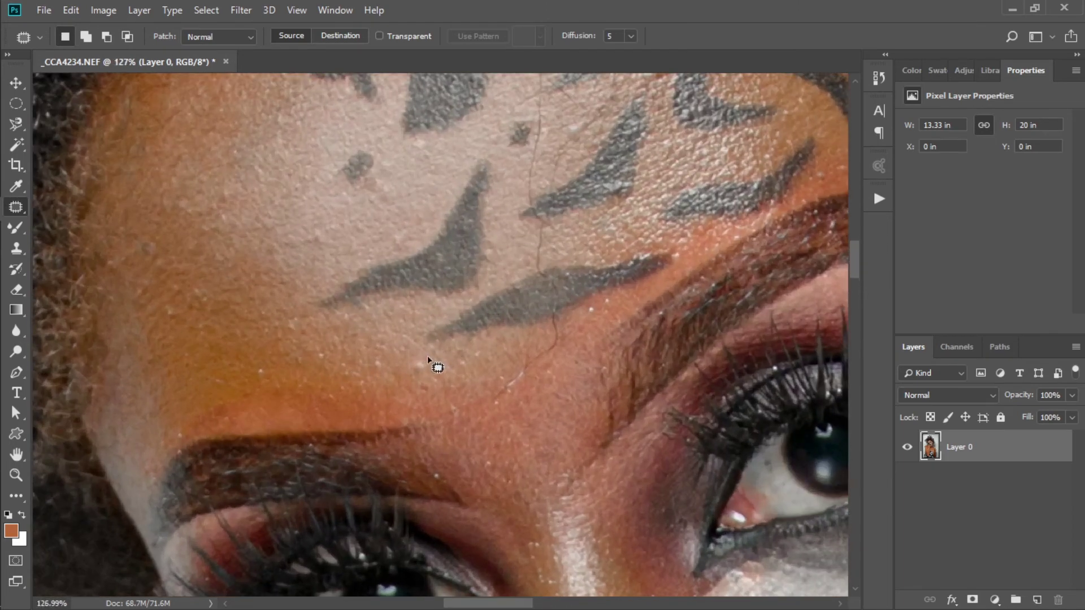
mouse_move(419, 358)
mouse_down()
mouse_move(425, 384)
mouse_move(424, 374)
mouse_up()
drag(417, 374, 390, 409)
mouse_move(137, 237)
mouse_down()
mouse_move(174, 281)
mouse_move(143, 208)
mouse_up()
key(ctrl+d)
Step: Retouch several small spots on the forehead and above the eyebrow with the Spot Healing Brush Tool in Content-Aware mode
scroll(572, 125, up, 5)
drag(534, 171, 541, 207)
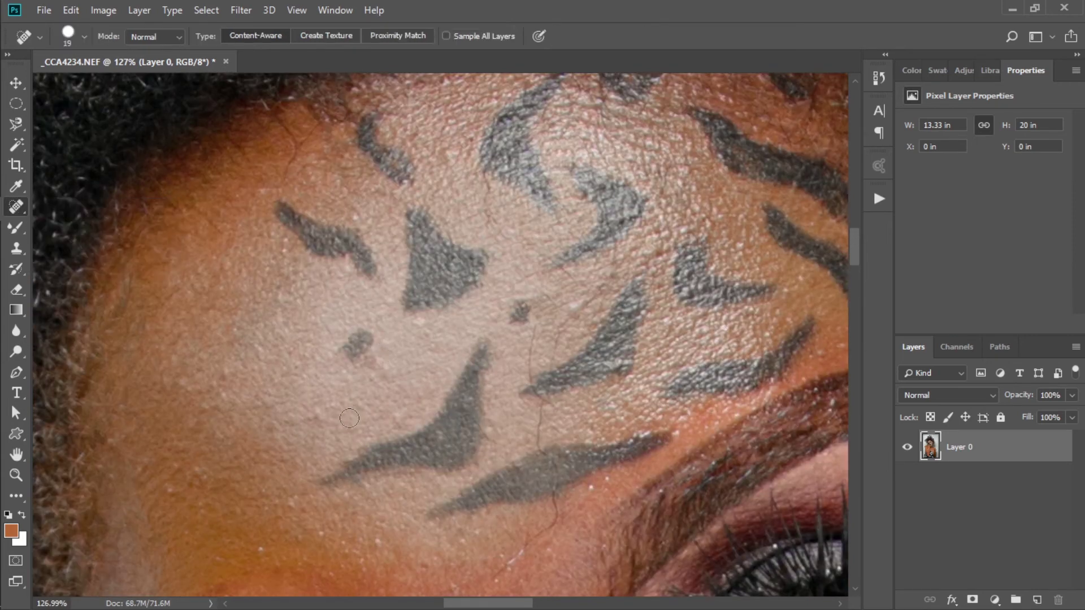
click(317, 416)
scroll(228, 384, down, 5)
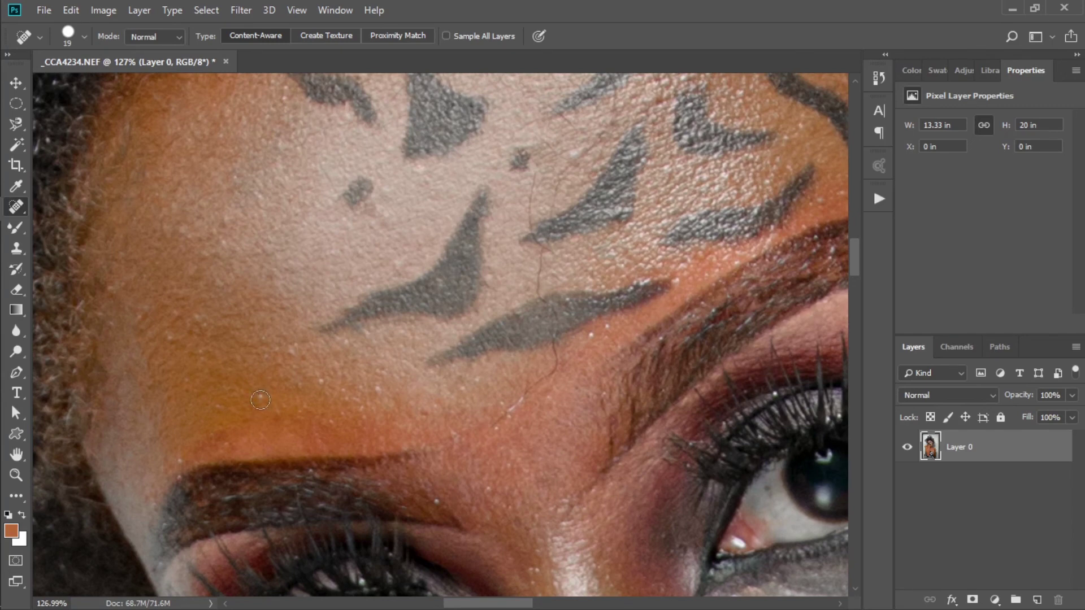
click(260, 399)
click(374, 392)
click(288, 358)
Step: Remove the loose hair strand between the forehead markings with the Healing Brush Tool, using sampled nearby skin
key(shift+j)
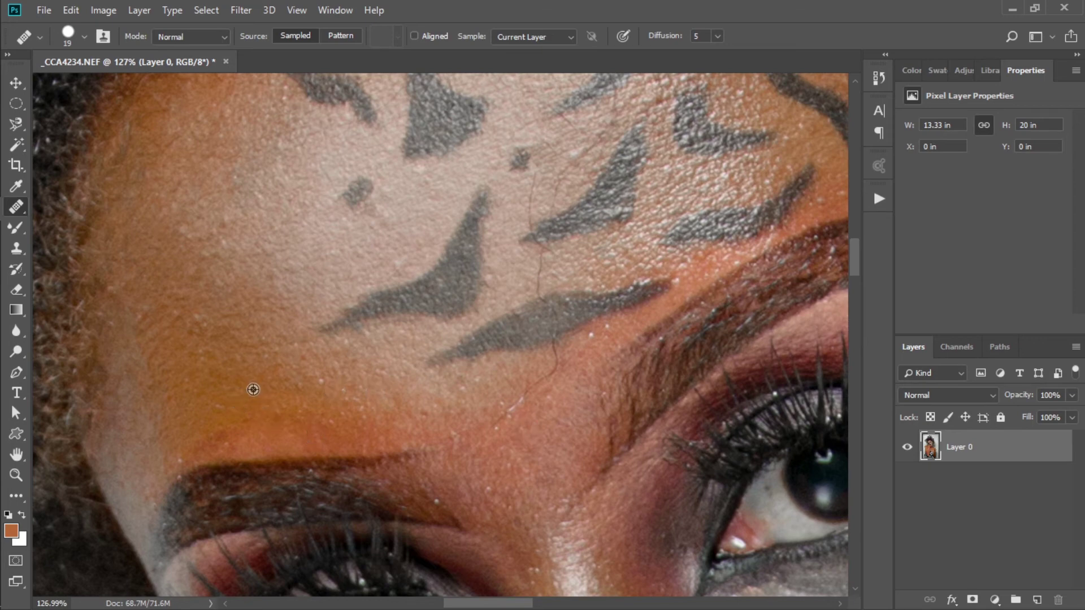
alt+click(246, 382)
drag(529, 400, 521, 405)
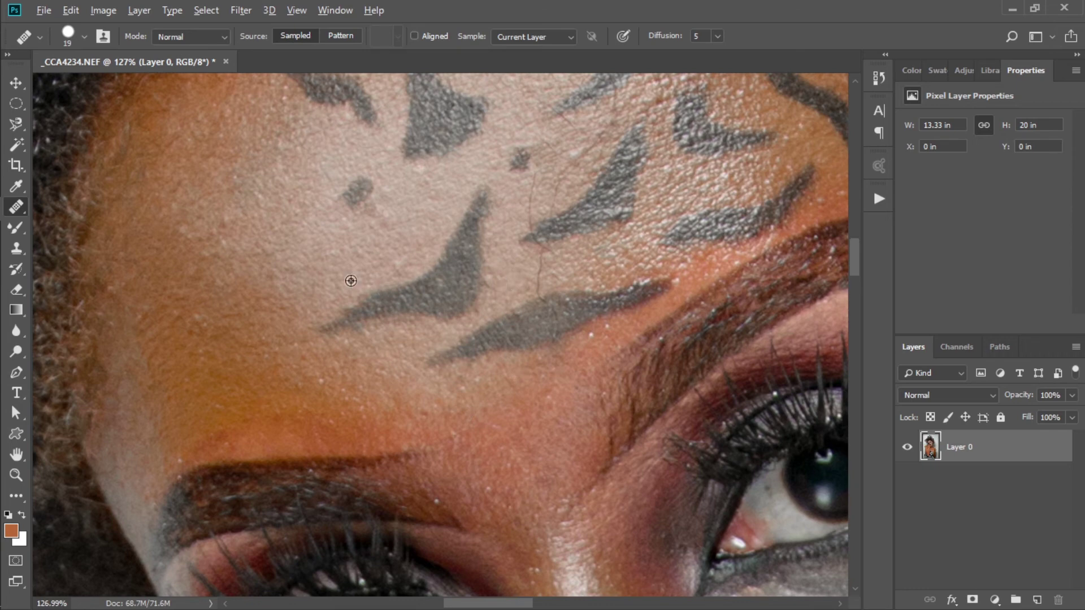
drag(540, 259, 536, 287)
drag(536, 175, 527, 224)
click(485, 273)
alt+click(555, 177)
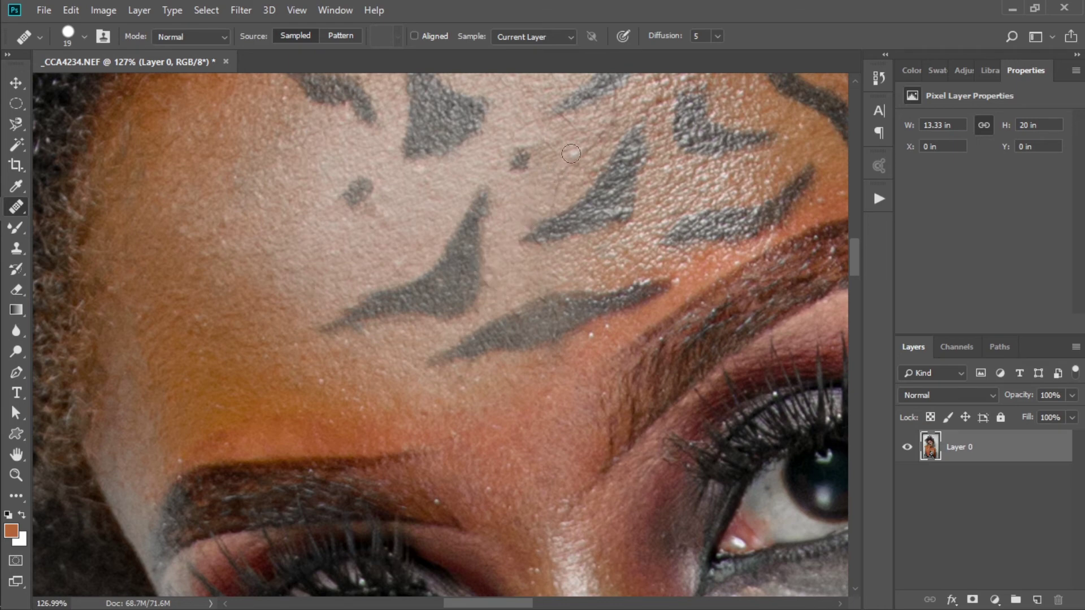
mouse_move(552, 179)
mouse_down()
mouse_move(555, 188)
mouse_move(567, 169)
mouse_up()
scroll(444, 264, up, 5)
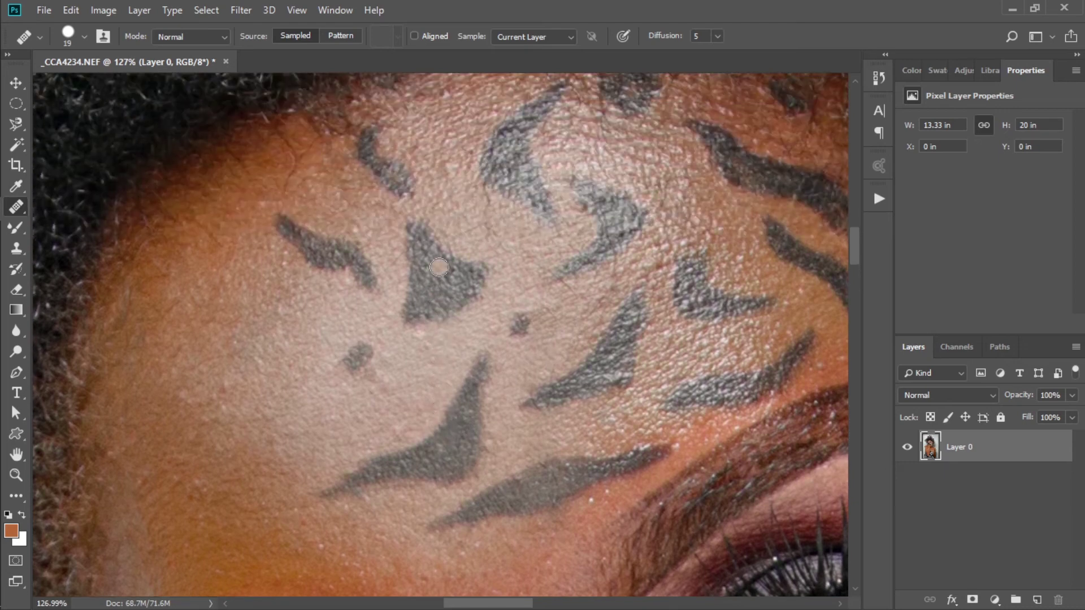
scroll(439, 267, up, 1)
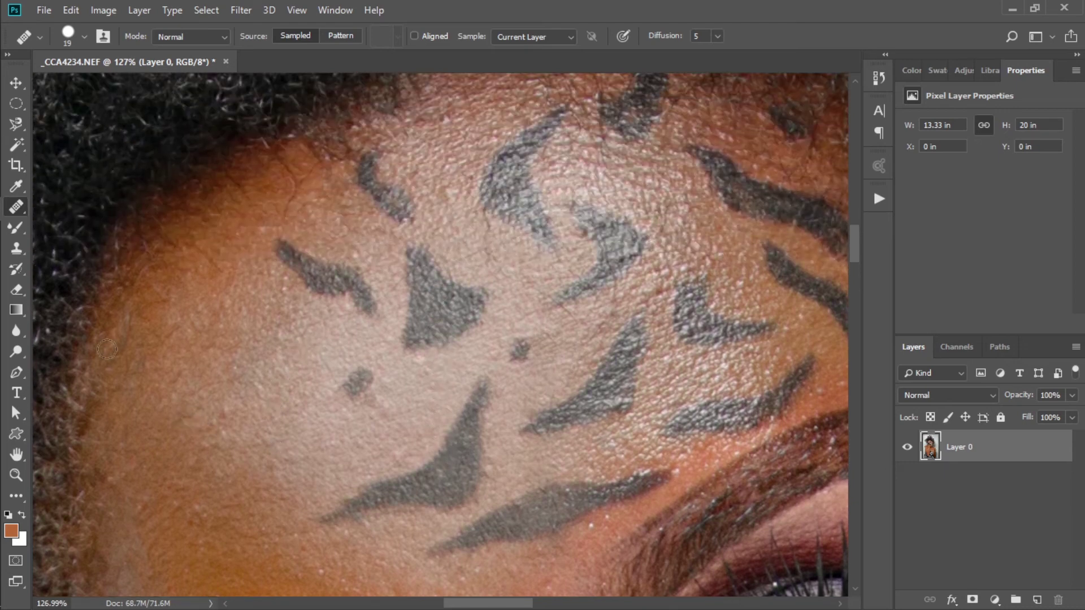
Step: Paint several freehand zigzag strokes over the light background beside the woman's raised arm with the Brush Tool at size 60
key(ctrl+0)
click(17, 227)
right_click(17, 226)
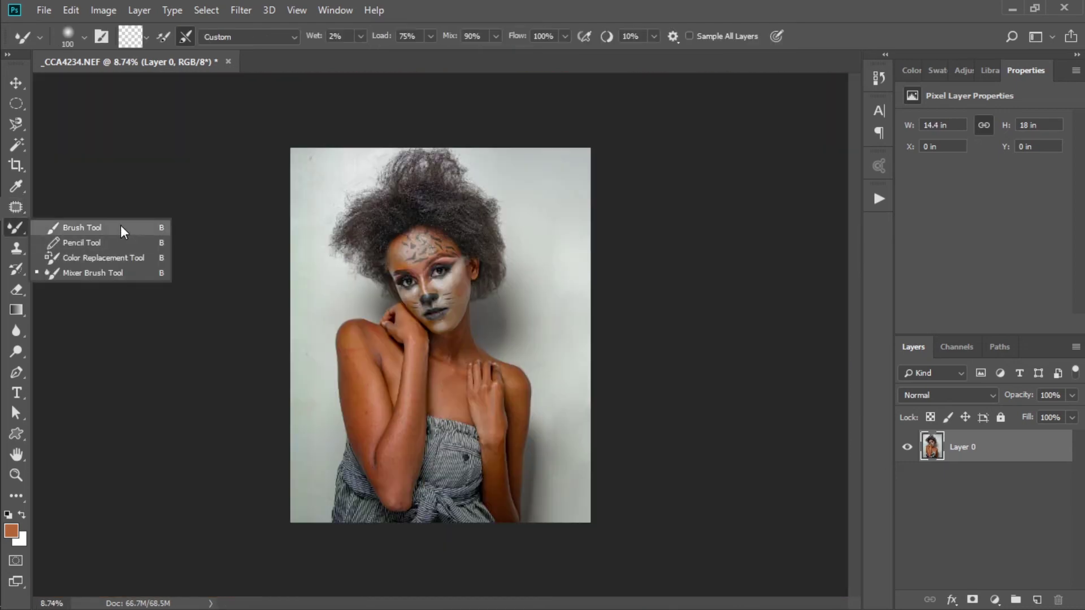
click(93, 227)
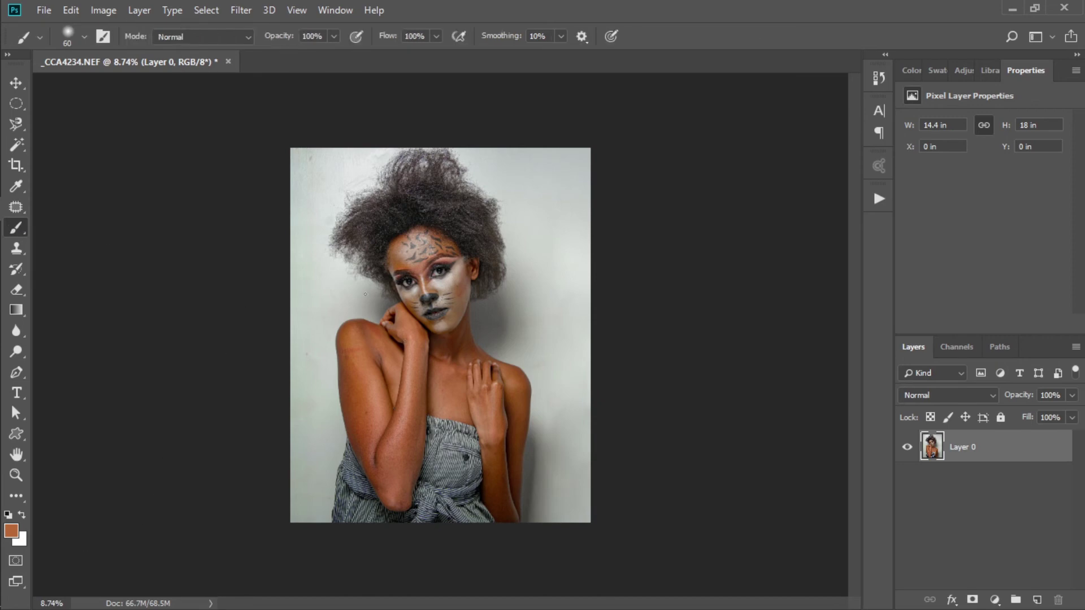
mouse_move(340, 260)
mouse_down()
mouse_move(306, 298)
mouse_move(334, 299)
mouse_move(292, 343)
mouse_move(326, 388)
mouse_move(332, 439)
mouse_move(320, 464)
mouse_up()
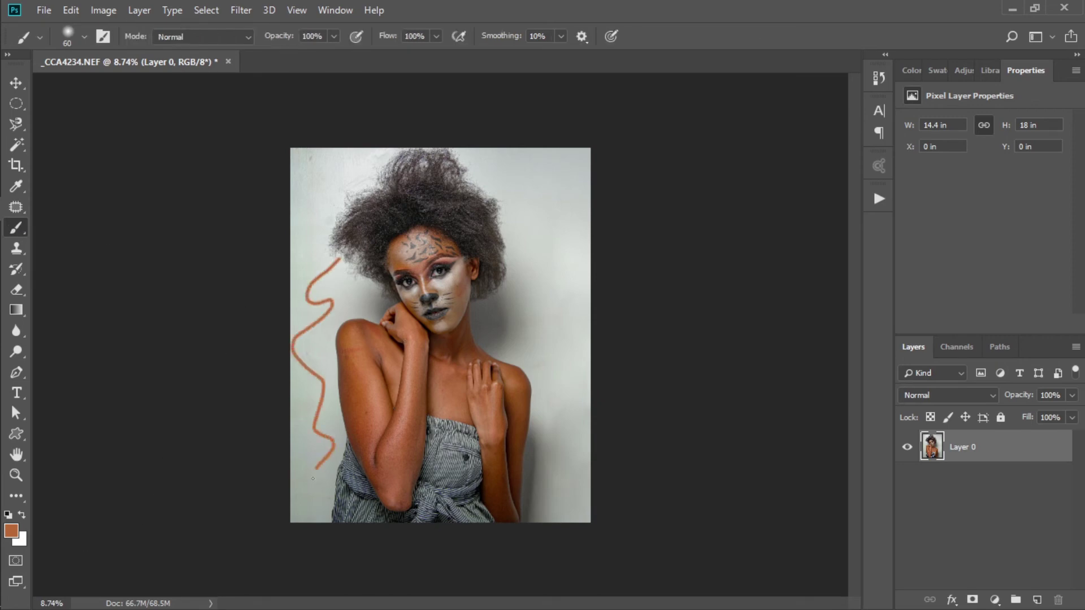
mouse_move(302, 172)
mouse_down()
mouse_move(329, 237)
mouse_move(320, 277)
mouse_move(319, 432)
mouse_up()
mouse_move(325, 252)
mouse_down()
mouse_move(291, 255)
mouse_move(317, 379)
mouse_move(339, 415)
mouse_up()
mouse_move(311, 198)
mouse_down()
mouse_move(333, 280)
mouse_move(317, 361)
mouse_up()
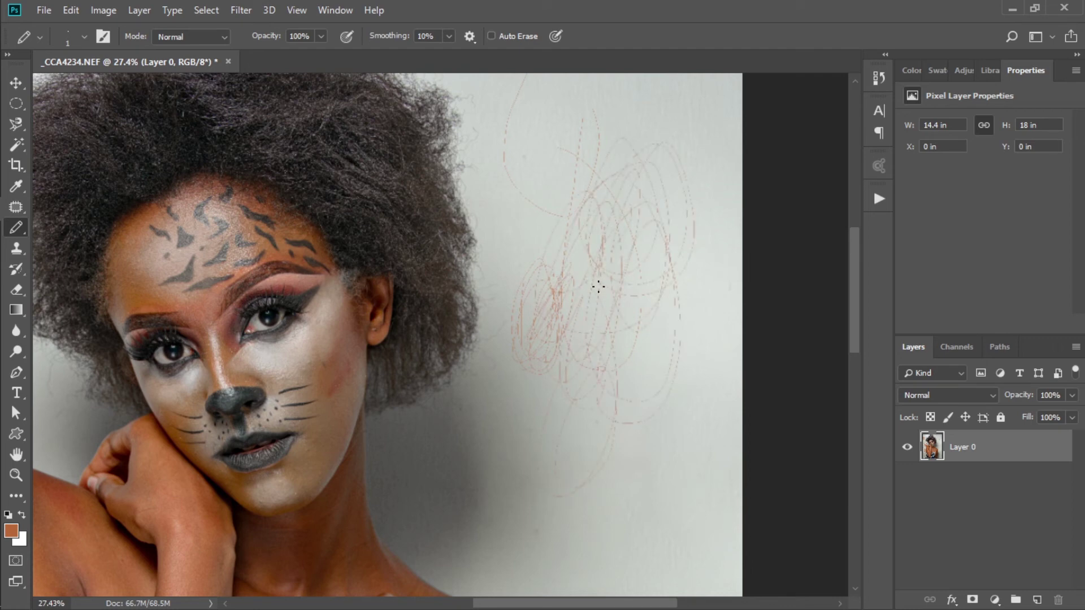
Step: Set the Pencil Tool's size to 15 px and scribble freehand lines on the background opposite the zigzag strokes
click(79, 35)
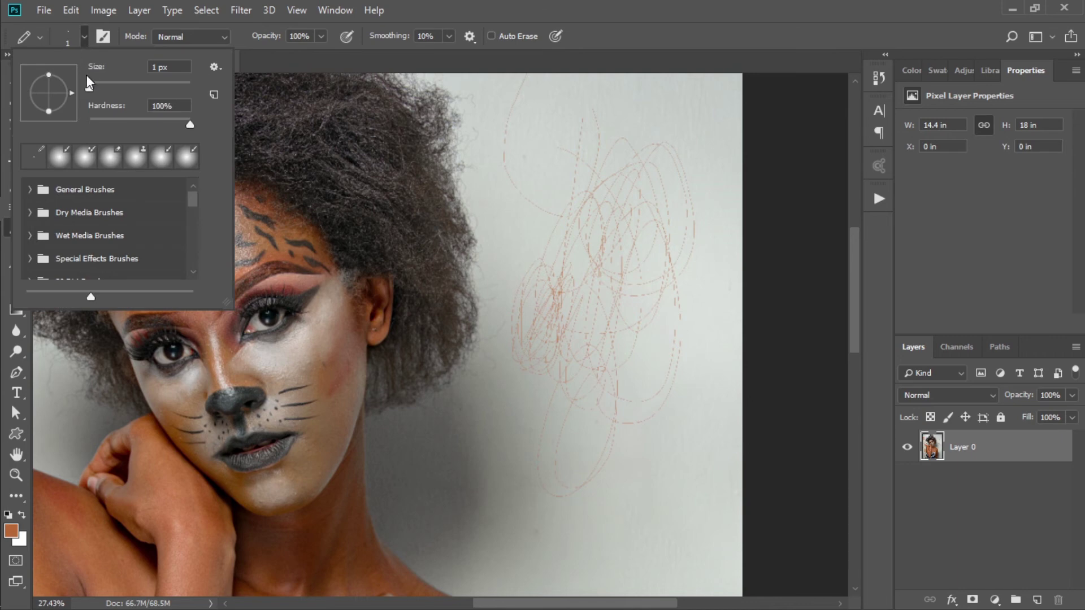
drag(93, 88, 96, 87)
click(538, 409)
mouse_move(539, 409)
mouse_down()
mouse_move(563, 515)
mouse_move(614, 449)
mouse_move(567, 523)
mouse_move(623, 517)
mouse_move(675, 443)
mouse_move(511, 521)
mouse_up()
mouse_move(514, 473)
mouse_down()
mouse_move(572, 367)
mouse_move(636, 446)
mouse_move(689, 399)
mouse_move(662, 367)
mouse_move(585, 333)
mouse_move(576, 294)
mouse_move(565, 468)
mouse_up()
scroll(592, 162, down, 3)
scroll(584, 230, up, 2)
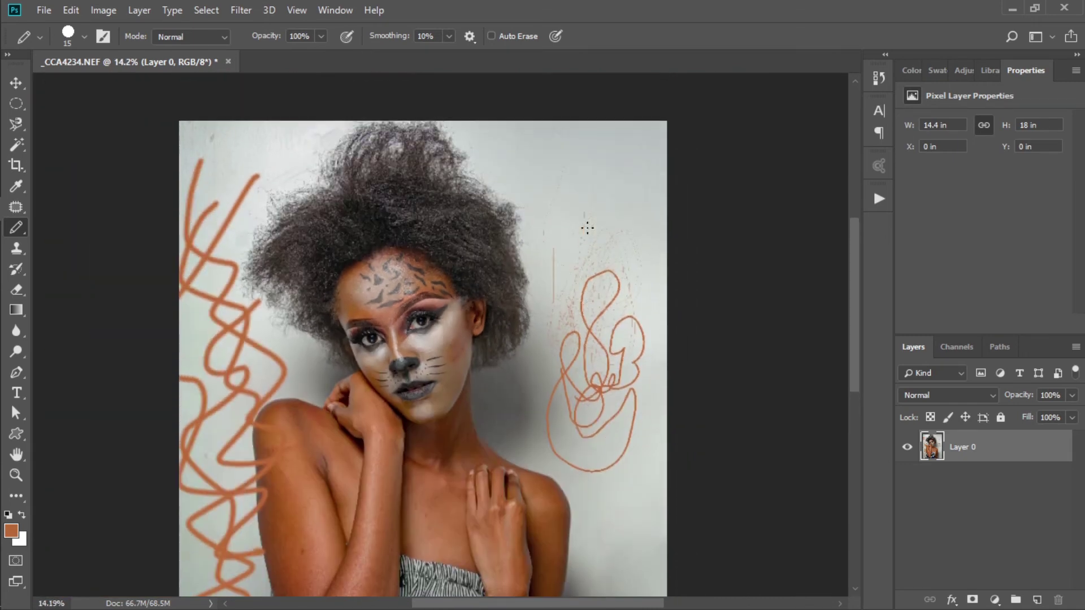
mouse_move(567, 160)
mouse_down()
mouse_move(608, 234)
mouse_move(585, 307)
mouse_up()
Step: Blend the bare forehead skin between the hairline and the eyebrow with the Mixer Brush Tool at size 100
right_click(23, 229)
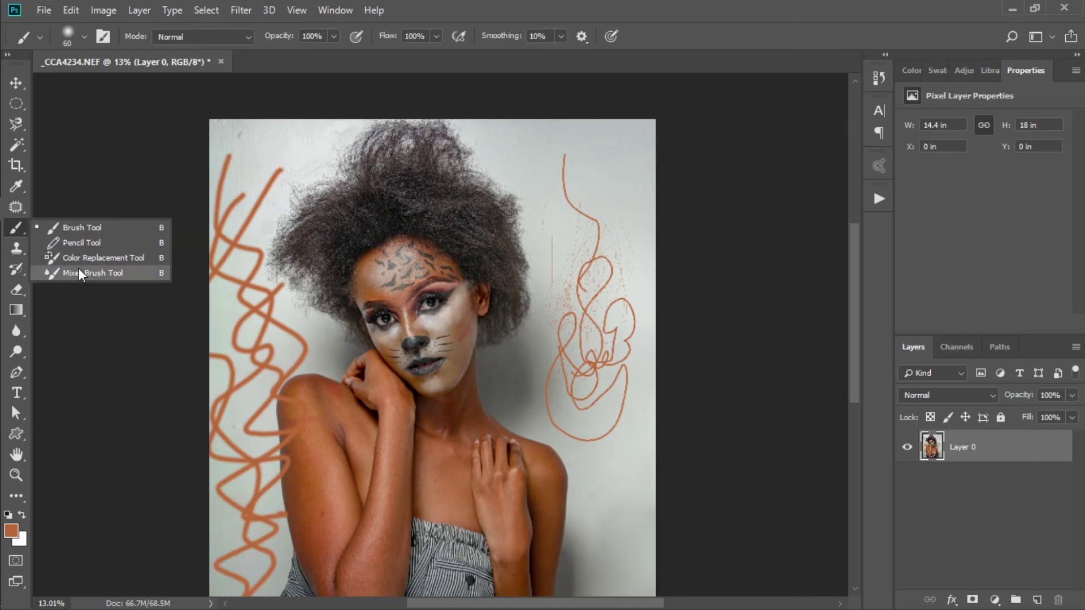
click(79, 273)
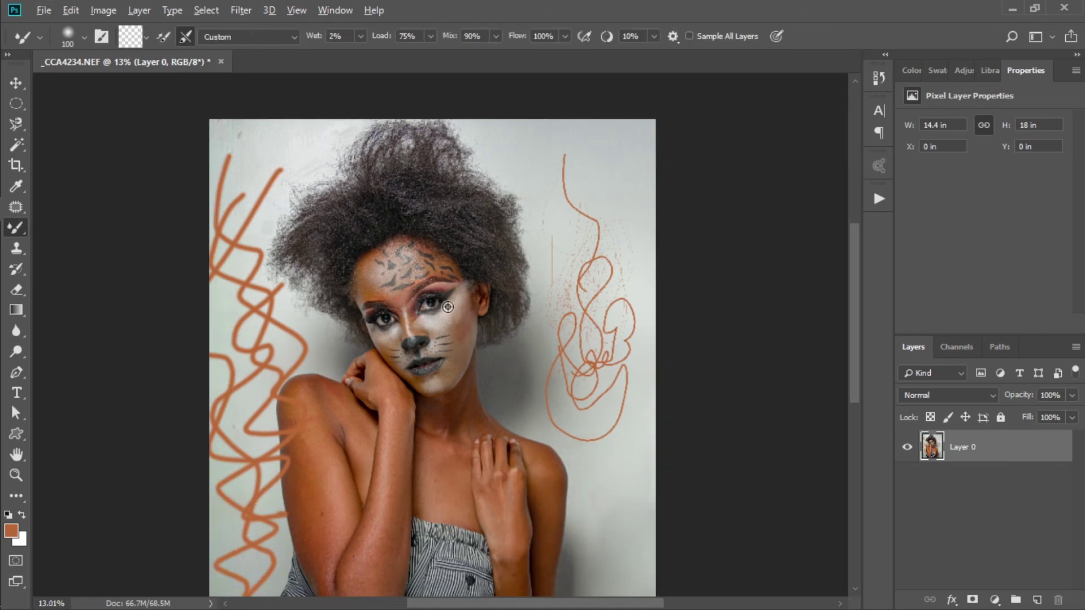
scroll(449, 307, up, 6)
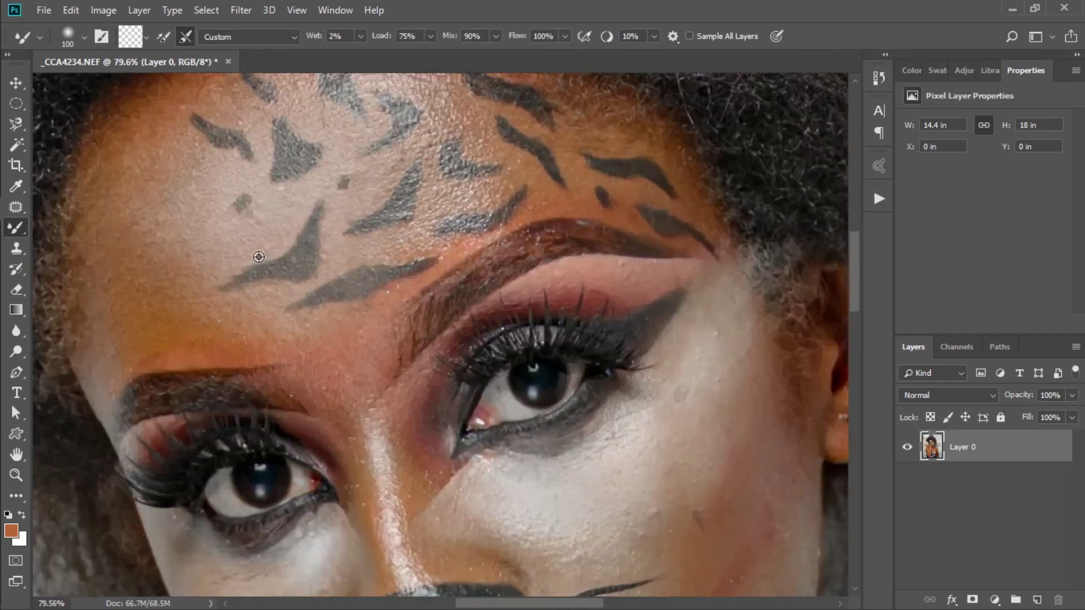
scroll(259, 257, down, 3)
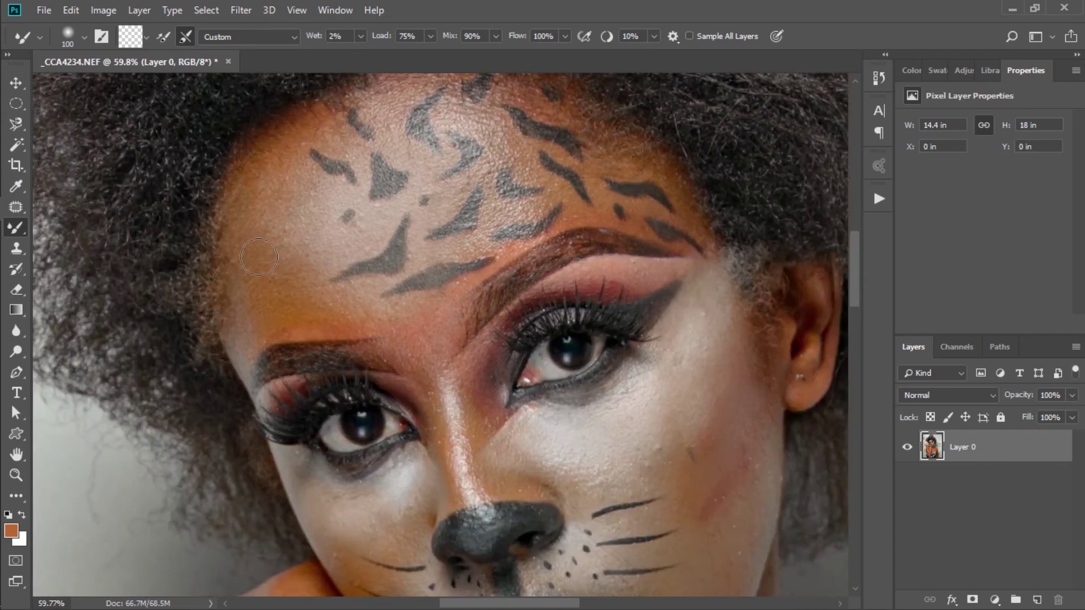
scroll(259, 257, down, 1)
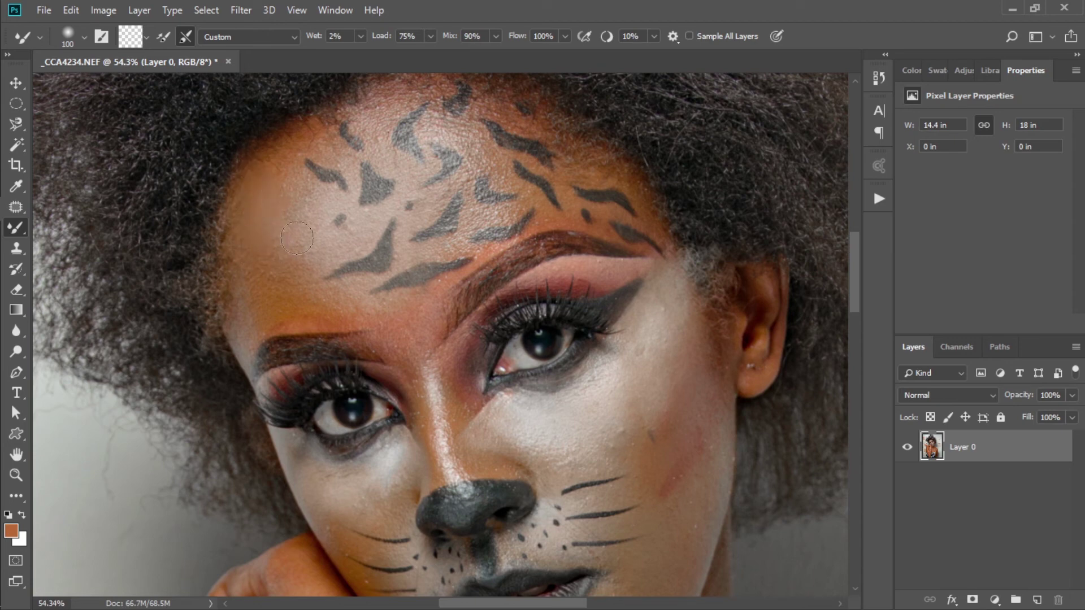
scroll(297, 238, up, 5)
drag(290, 198, 328, 306)
mouse_move(288, 369)
mouse_down()
mouse_move(237, 296)
mouse_move(263, 278)
mouse_move(269, 337)
mouse_move(205, 389)
mouse_move(273, 327)
mouse_move(240, 415)
mouse_move(321, 362)
mouse_move(324, 318)
mouse_up()
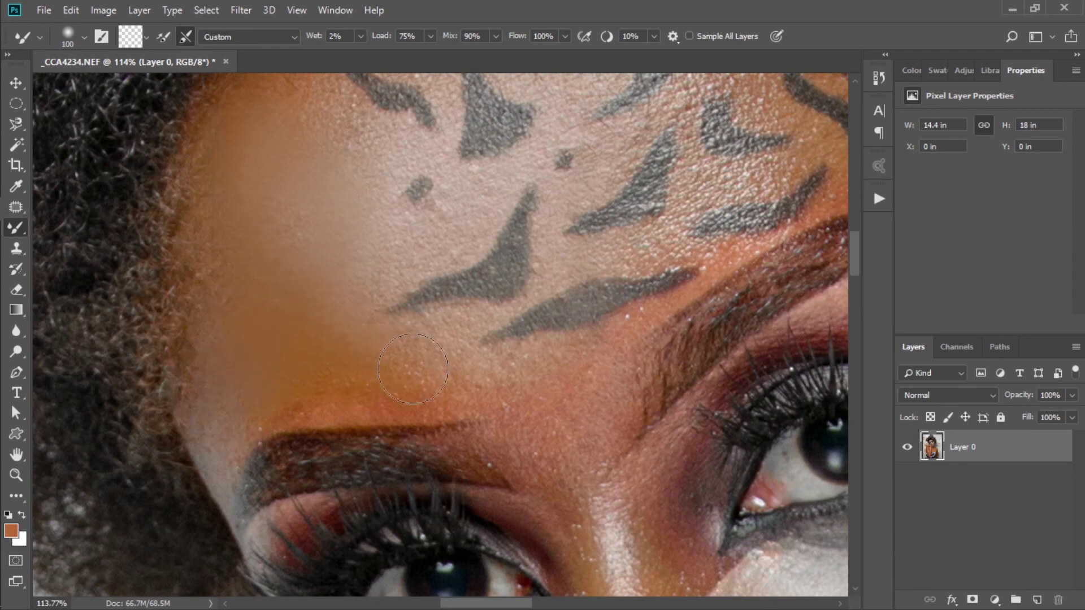
mouse_move(293, 383)
mouse_down()
mouse_move(427, 395)
mouse_move(465, 374)
mouse_up()
mouse_move(382, 295)
mouse_down()
mouse_move(463, 223)
mouse_move(379, 243)
mouse_move(374, 156)
mouse_move(267, 115)
mouse_move(412, 158)
mouse_up()
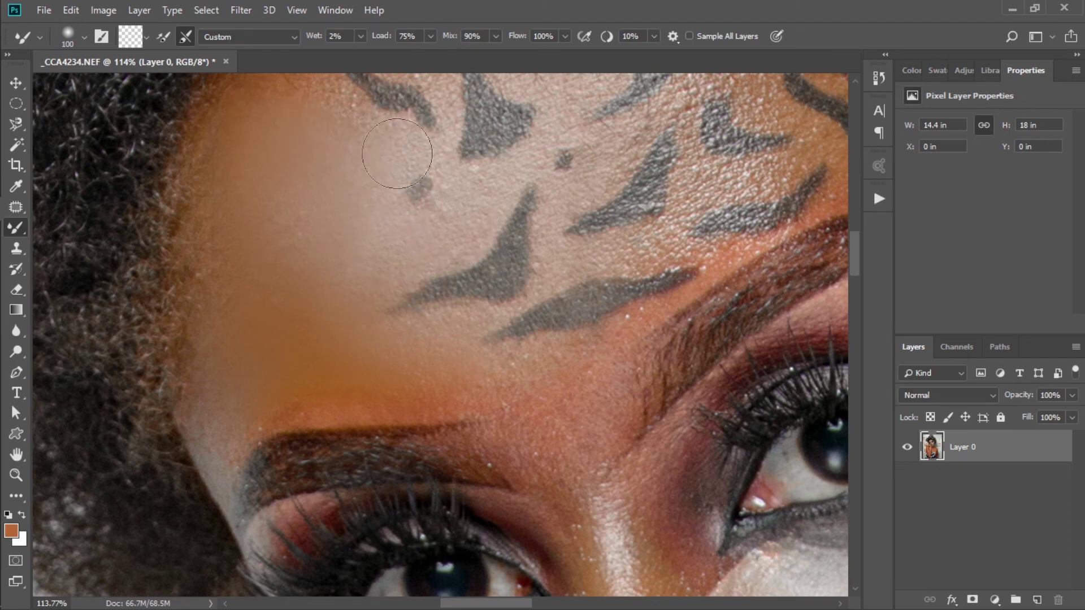
Step: Blend the skin around the upper forehead markings with the Mixer Brush Tool, and undo the painted, pencilled and blended strokes
scroll(316, 155, up, 3)
mouse_move(297, 154)
mouse_down()
mouse_move(238, 351)
mouse_move(238, 280)
mouse_move(210, 424)
mouse_move(229, 547)
mouse_move(262, 500)
mouse_move(333, 462)
mouse_move(301, 485)
mouse_move(439, 467)
mouse_move(510, 488)
mouse_move(541, 556)
mouse_move(560, 521)
mouse_move(491, 461)
mouse_move(599, 436)
mouse_up()
drag(598, 474, 607, 564)
drag(405, 423, 505, 396)
mouse_move(574, 330)
mouse_down()
mouse_move(536, 346)
mouse_move(574, 222)
mouse_move(556, 207)
mouse_move(458, 315)
mouse_move(425, 331)
mouse_move(460, 245)
mouse_move(457, 167)
mouse_move(395, 141)
mouse_move(416, 128)
mouse_up()
scroll(486, 150, up, 3)
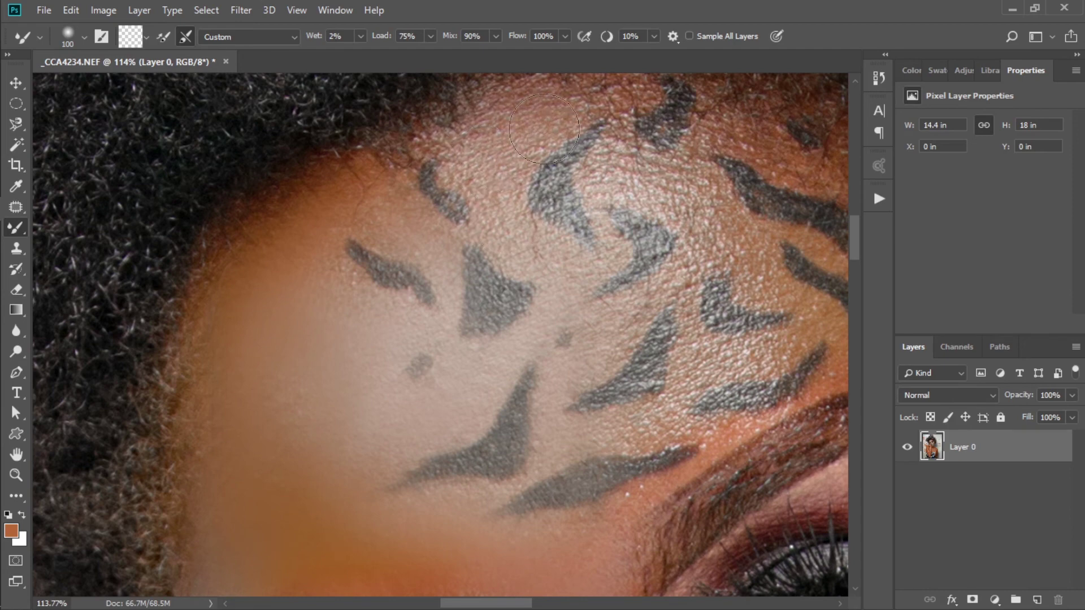
scroll(455, 276, down, 3)
scroll(455, 276, down, 3)
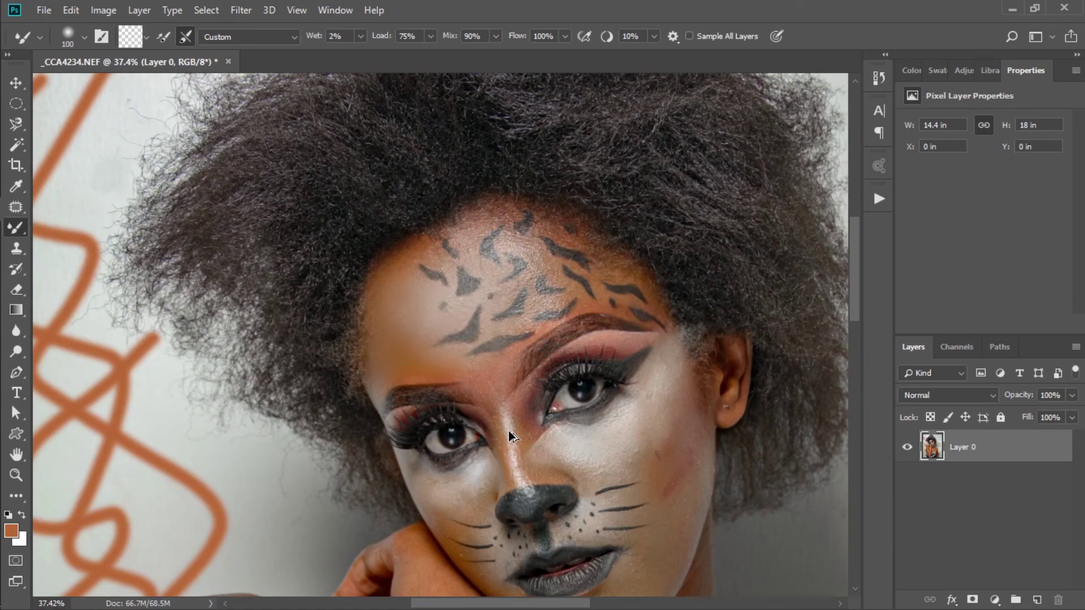
scroll(470, 335, up, 3)
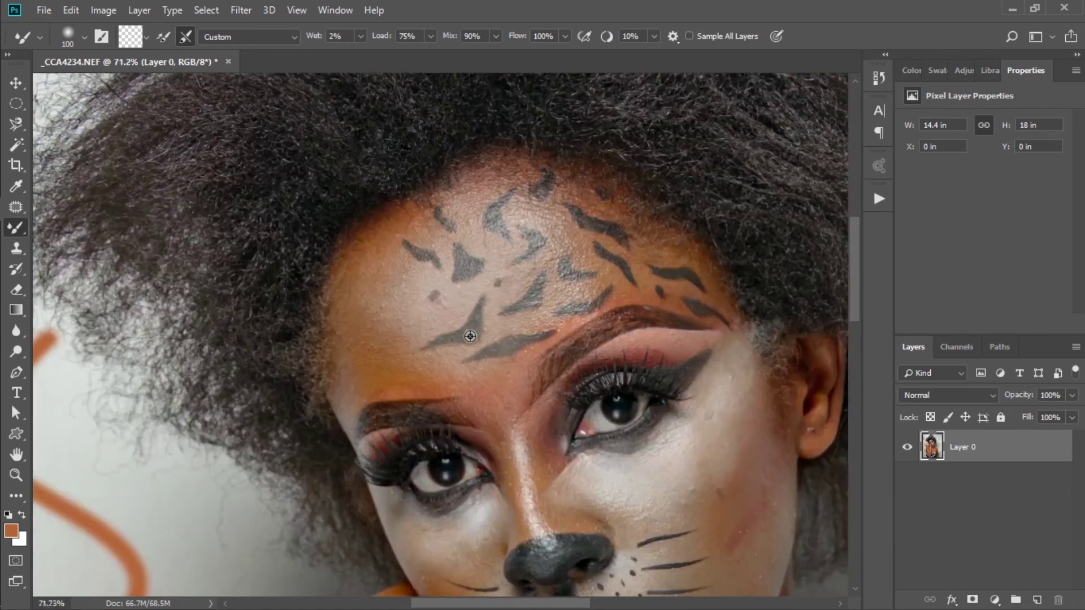
scroll(470, 335, down, 5)
scroll(469, 336, down, 2)
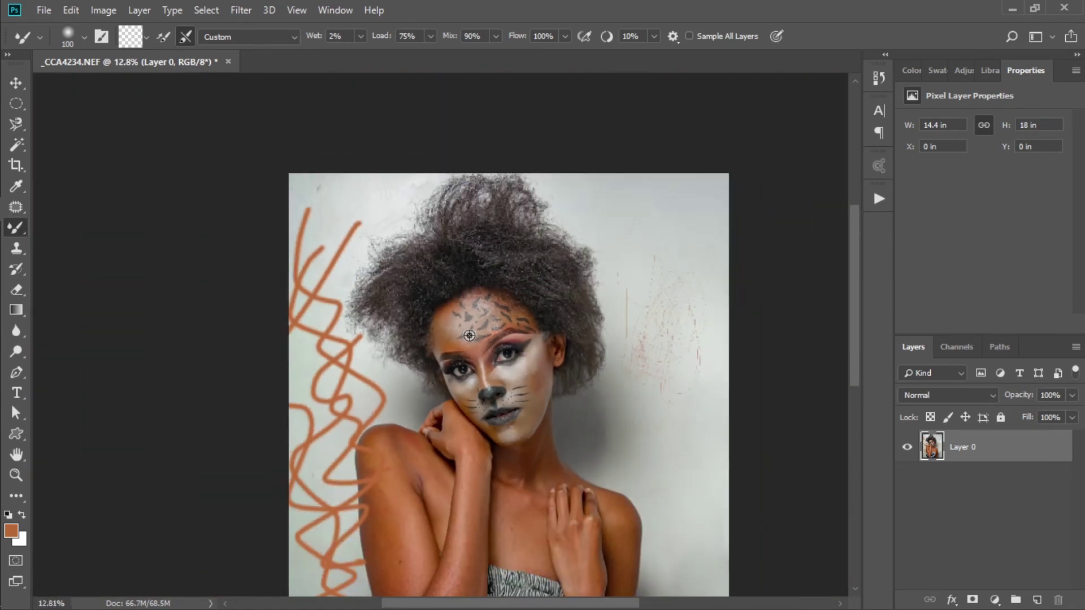
scroll(469, 336, down, 1)
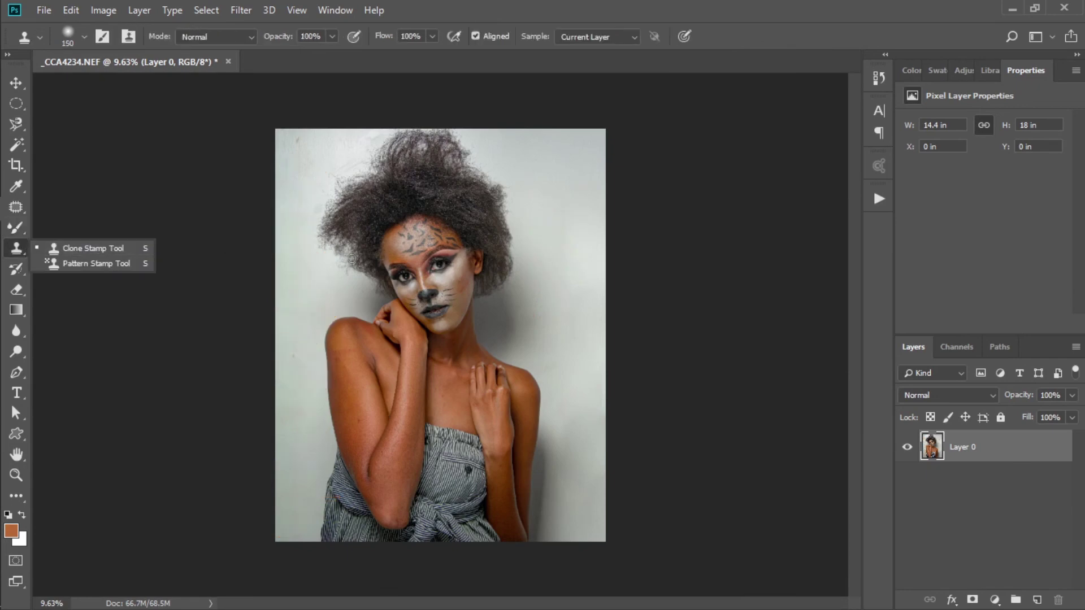
Step: Clone sampled skin over the forehead with the Clone Stamp Tool at size 150, and undo the strokes
scroll(446, 293, up, 8)
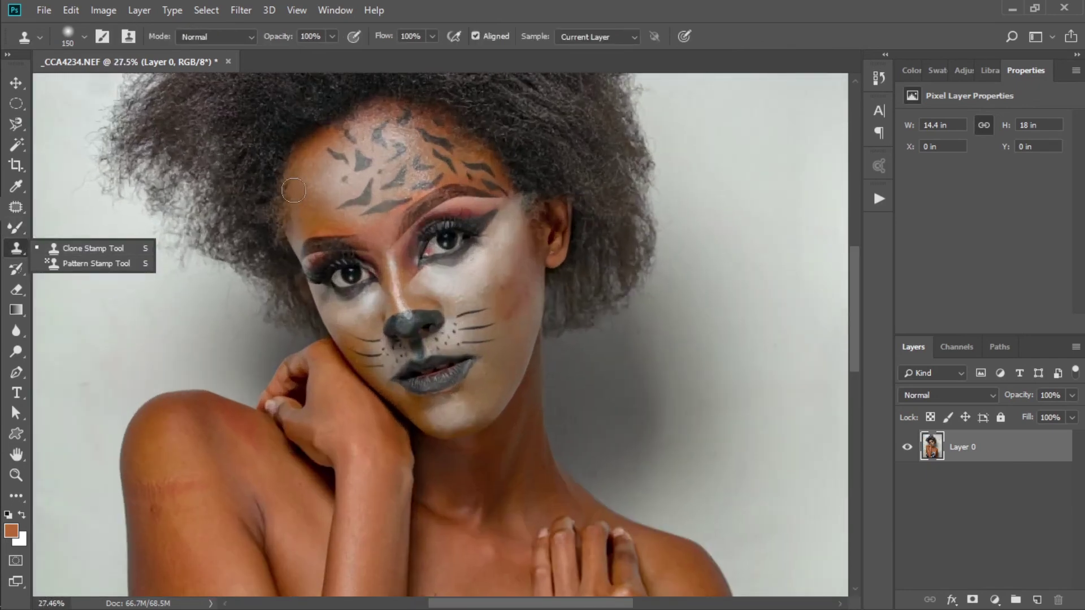
scroll(307, 184, up, 2)
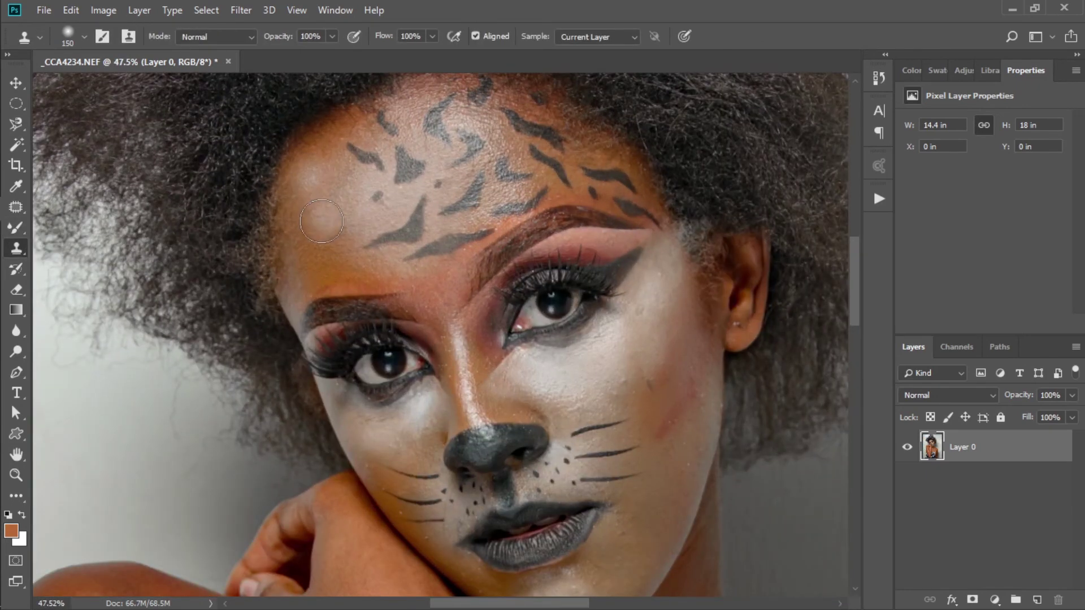
scroll(320, 199, up, 2)
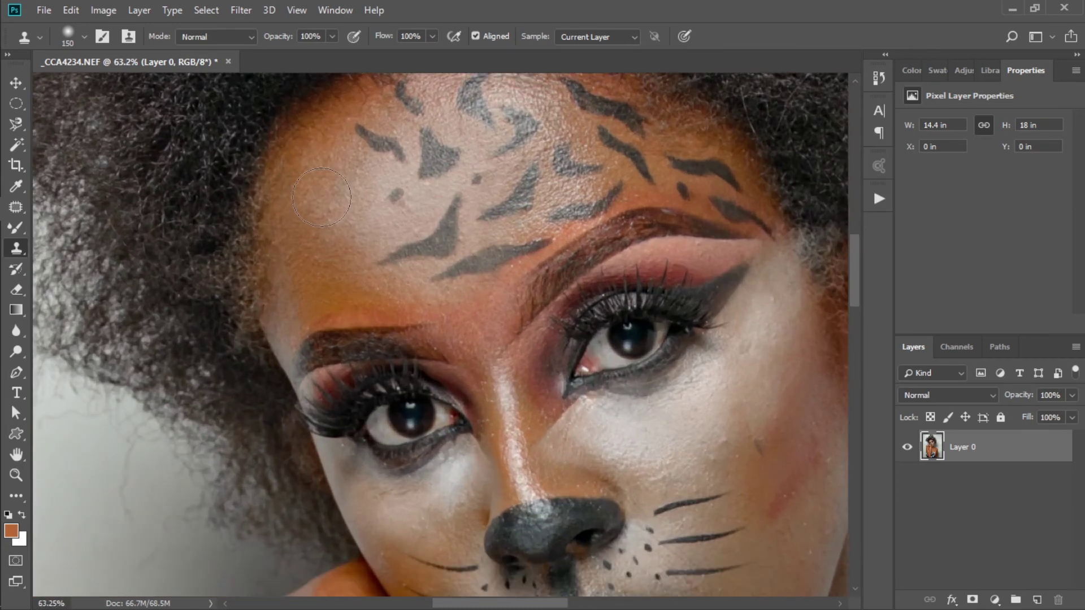
scroll(314, 230, up, 2)
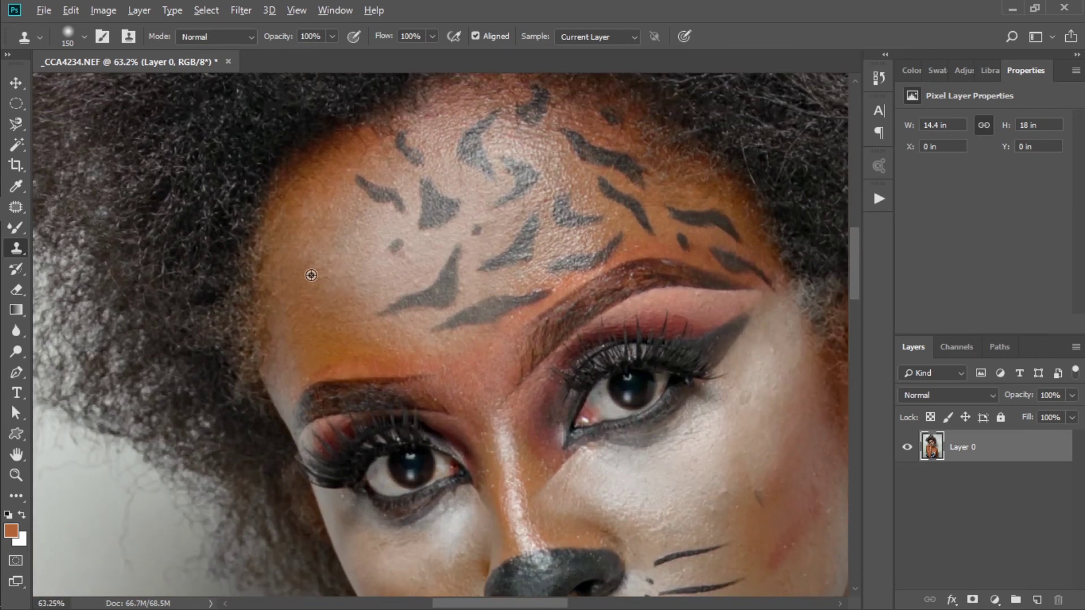
alt+click(310, 201)
mouse_move(322, 300)
mouse_down()
mouse_move(338, 245)
mouse_move(310, 277)
mouse_up()
mouse_move(341, 332)
mouse_down()
mouse_move(366, 335)
mouse_move(394, 224)
mouse_up()
key(ctrl+alt+z)
key(ctrl+alt+z)
key(ctrl+alt+z)
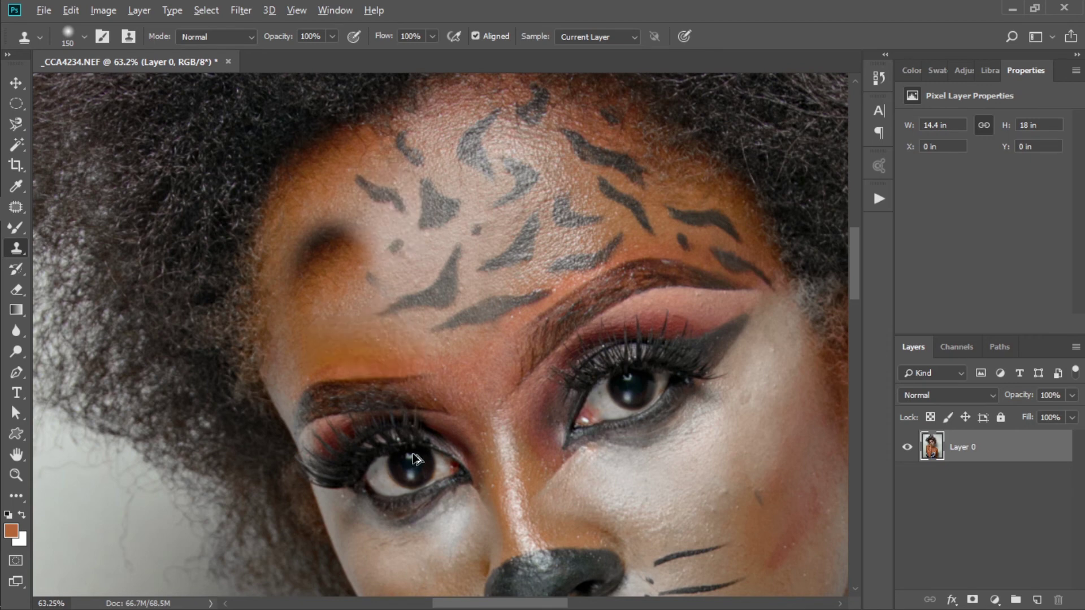
key(ctrl+alt+z)
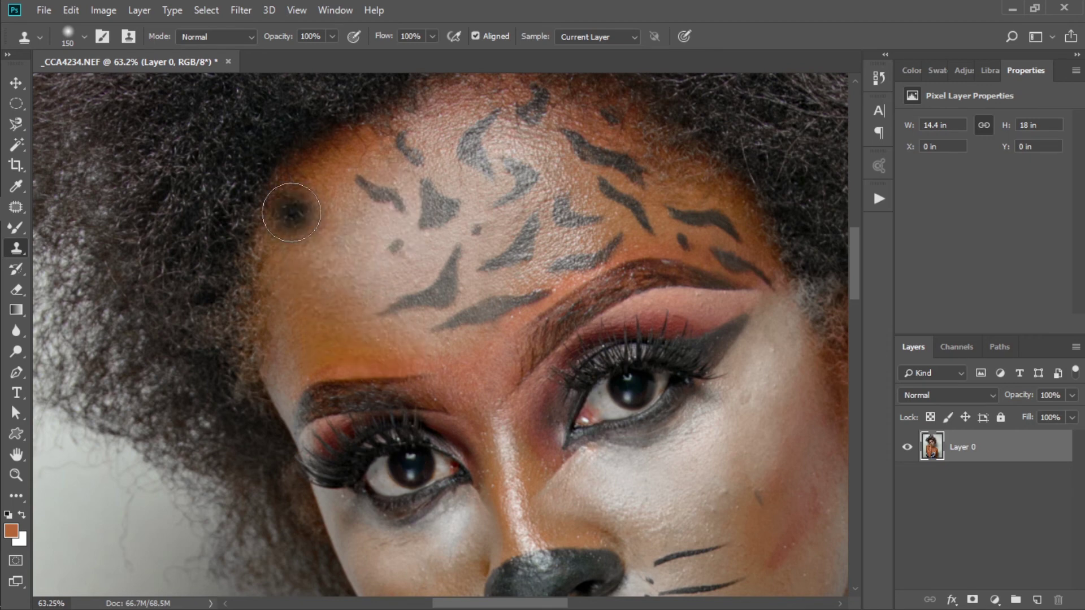
Step: Reduce the Clone Stamp brush to size 70 and clone over a small skin spot on the forehead
key(bracketleft)
key(bracketleft)
key(bracketleft)
key(bracketleft)
key(bracketleft)
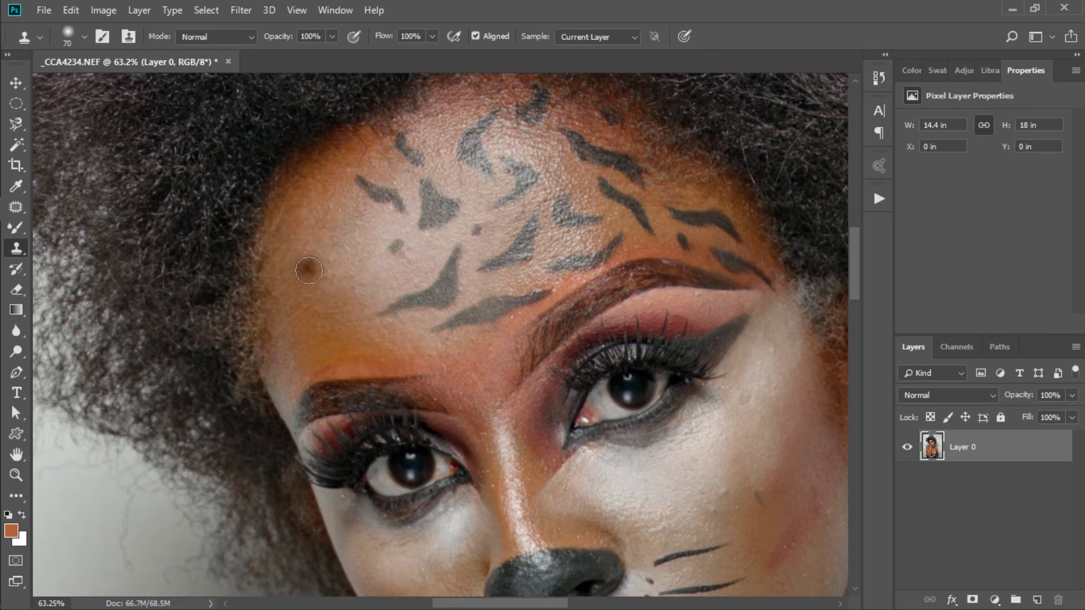
scroll(309, 271, up, 1)
scroll(317, 253, up, 5)
click(340, 263)
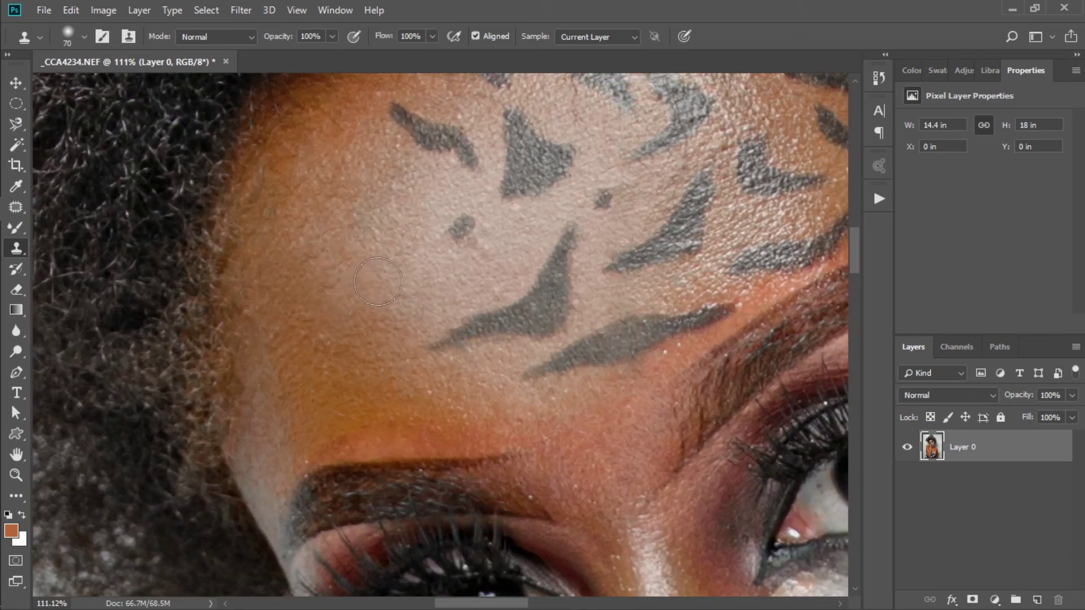
Step: Switch to the Eraser Tool and reduce its brush size to 200
scroll(357, 326, down, 10)
key(e)
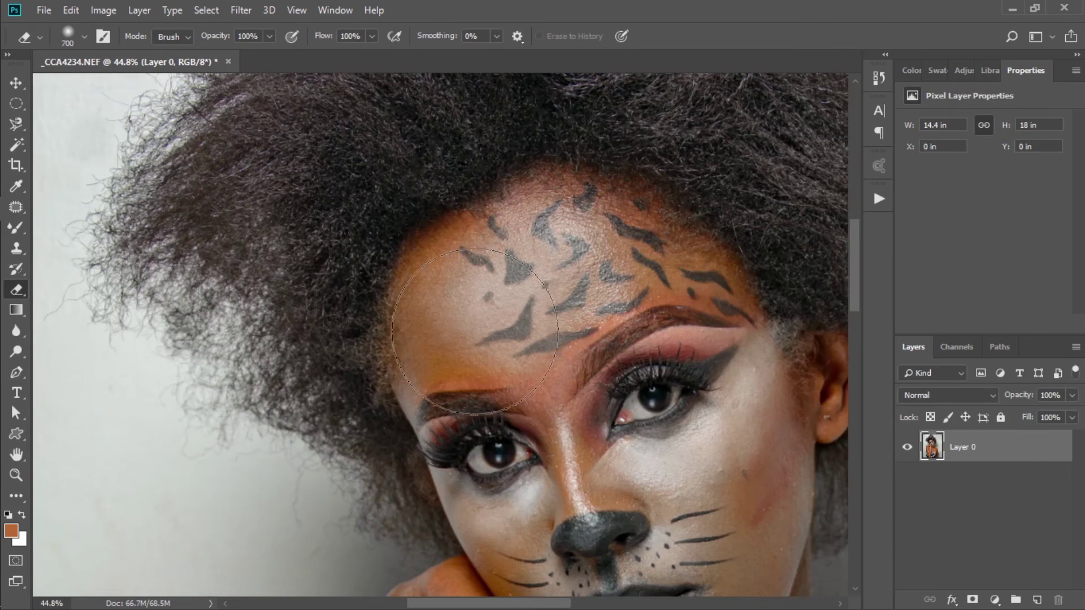
key(bracketleft)
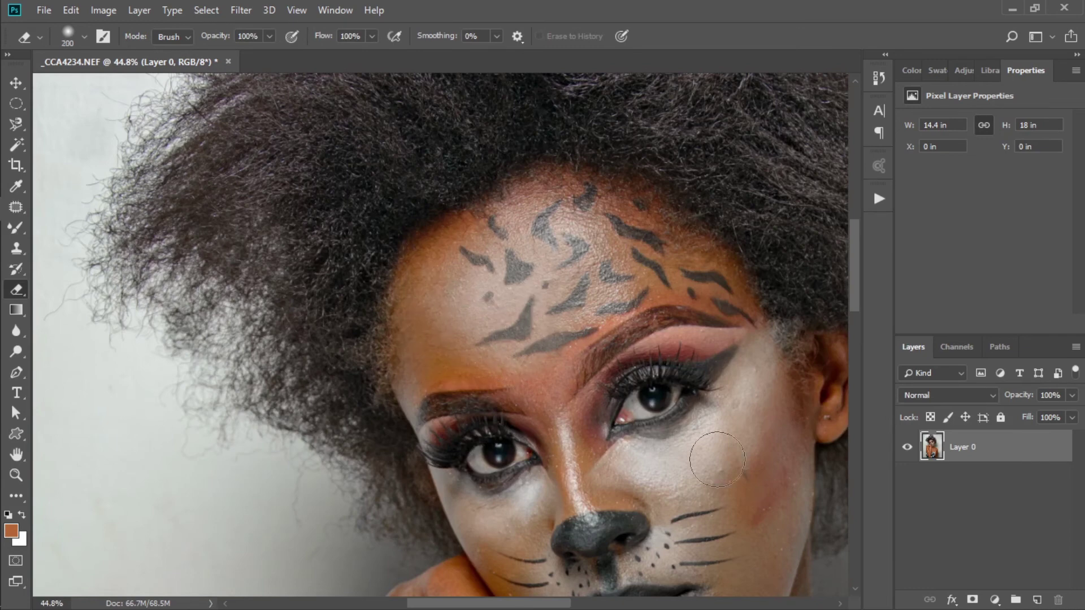
Step: Add a Solid Color fill layer in orange-brown (ae6e38) and place it beneath the portrait layer
click(994, 601)
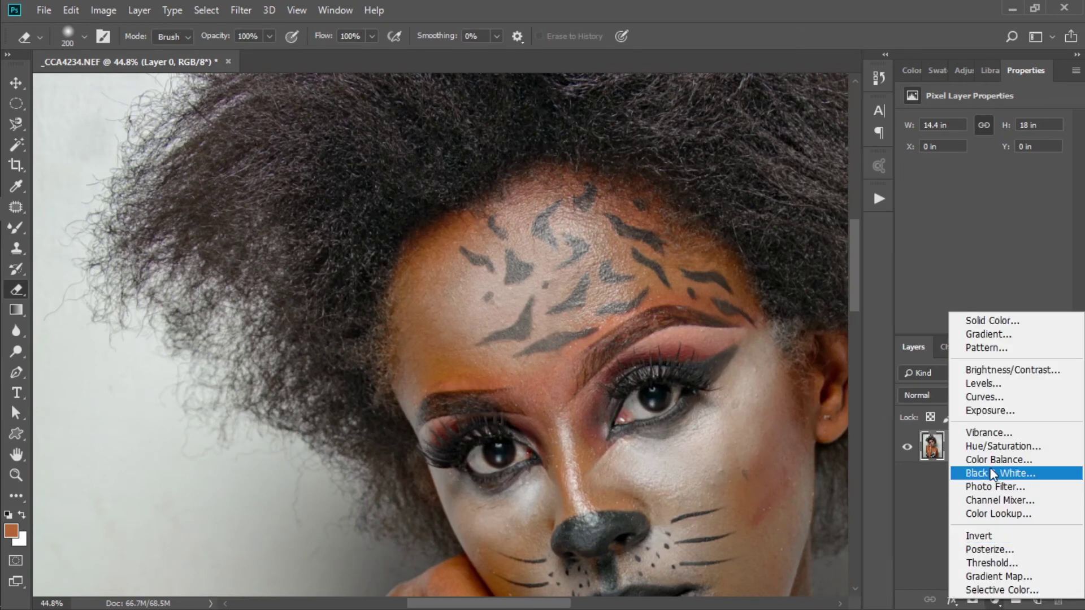
click(982, 319)
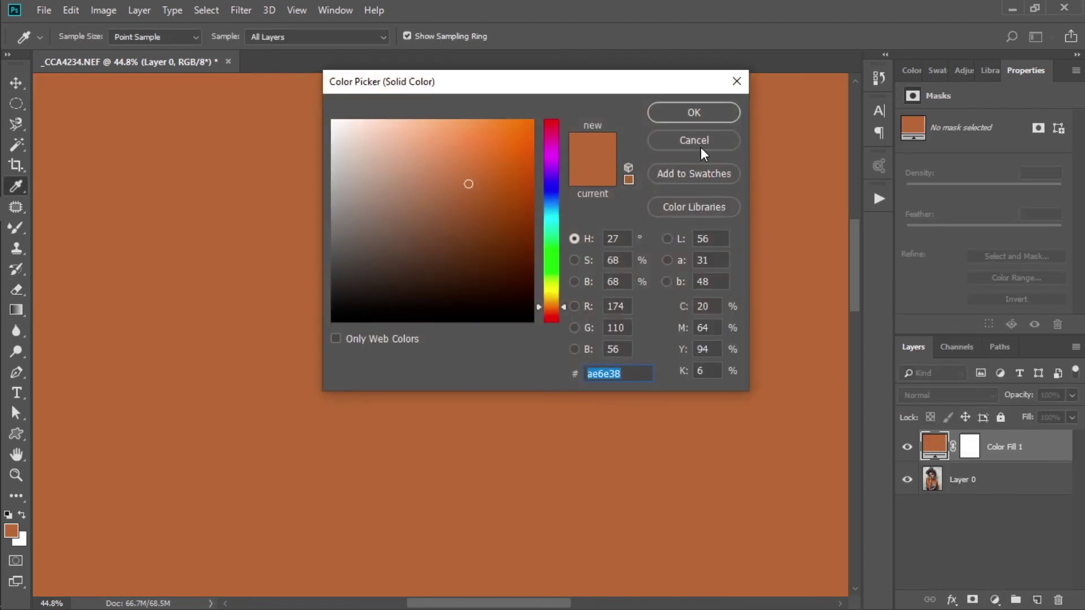
click(690, 111)
drag(933, 452, 934, 493)
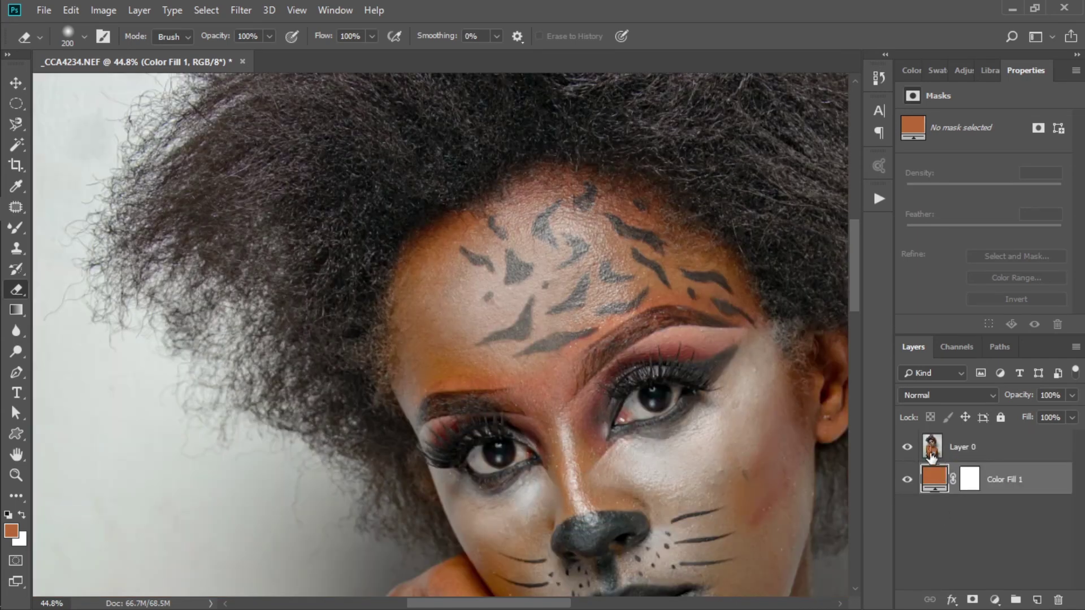
Step: Erase a round patch of the forehead between the hairline and the eyebrow on the portrait layer, Layer 0
click(938, 455)
scroll(543, 351, down, 3)
scroll(543, 351, up, 4)
scroll(543, 352, down, 4)
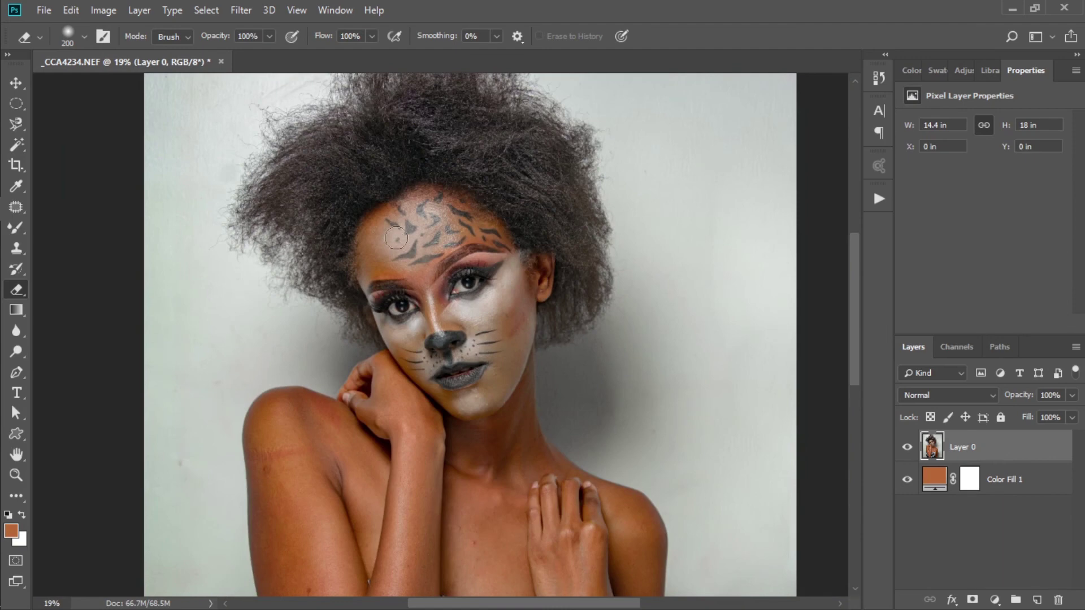
scroll(396, 238, up, 2)
mouse_move(401, 220)
mouse_down()
mouse_move(429, 233)
mouse_move(400, 226)
mouse_move(425, 243)
mouse_up()
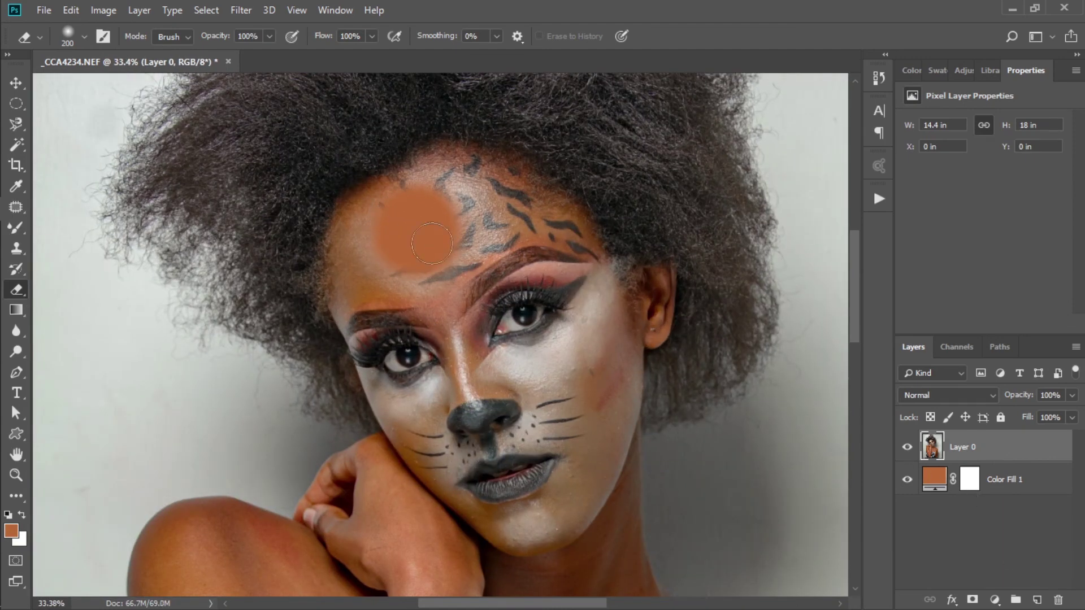
Step: Hide the orange-brown fill layer to check the transparency of the erased patch, and show it again
click(941, 479)
click(908, 481)
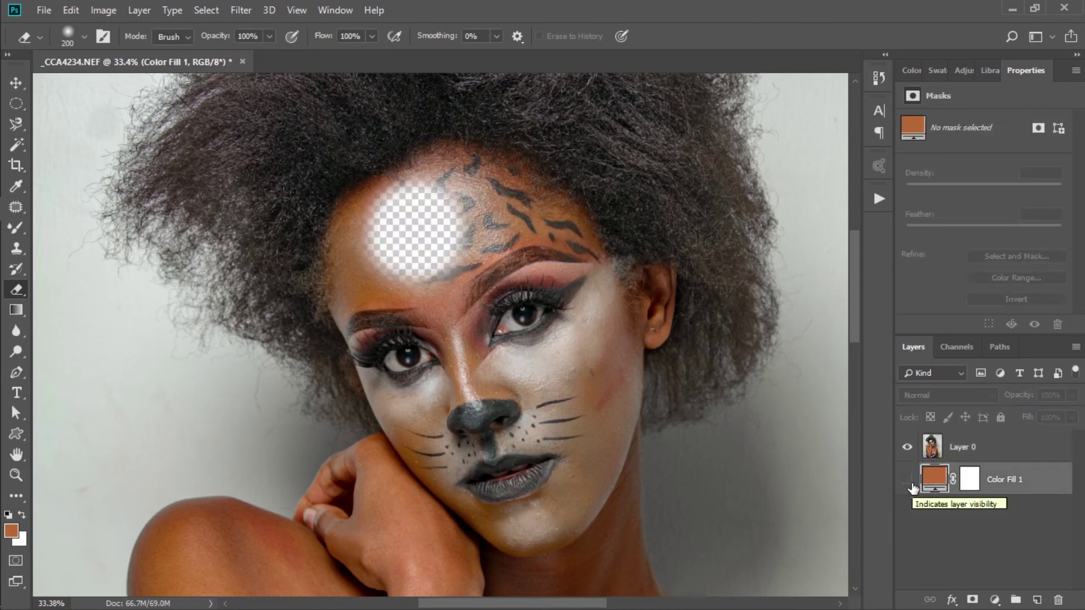
click(907, 480)
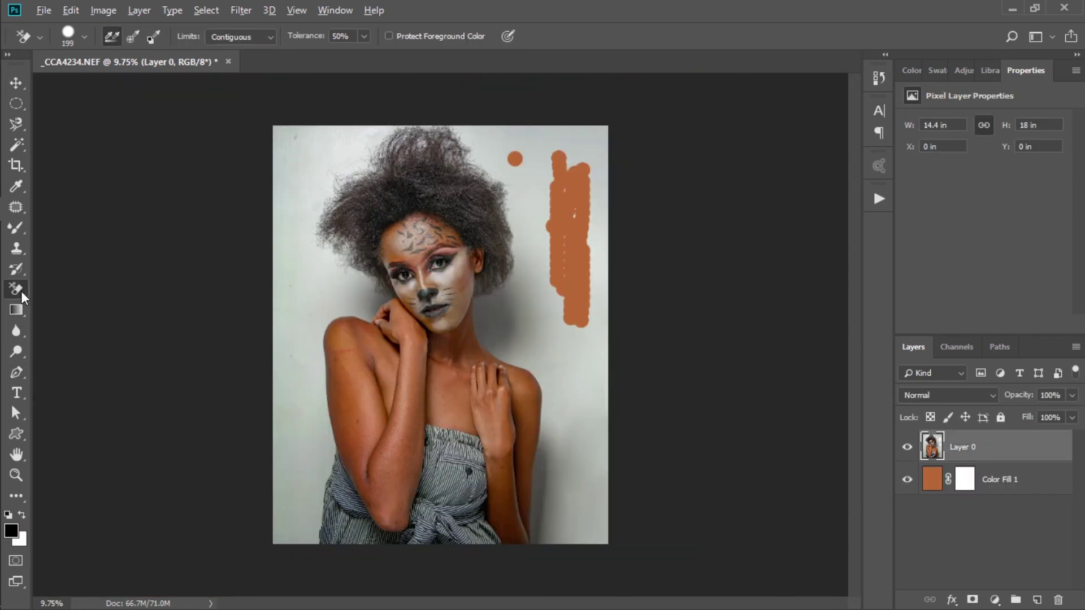
Step: Erase the grey background on the raised-hand side of the woman with the Magic Eraser Tool at tolerance 32
key(shift+e)
right_click(22, 290)
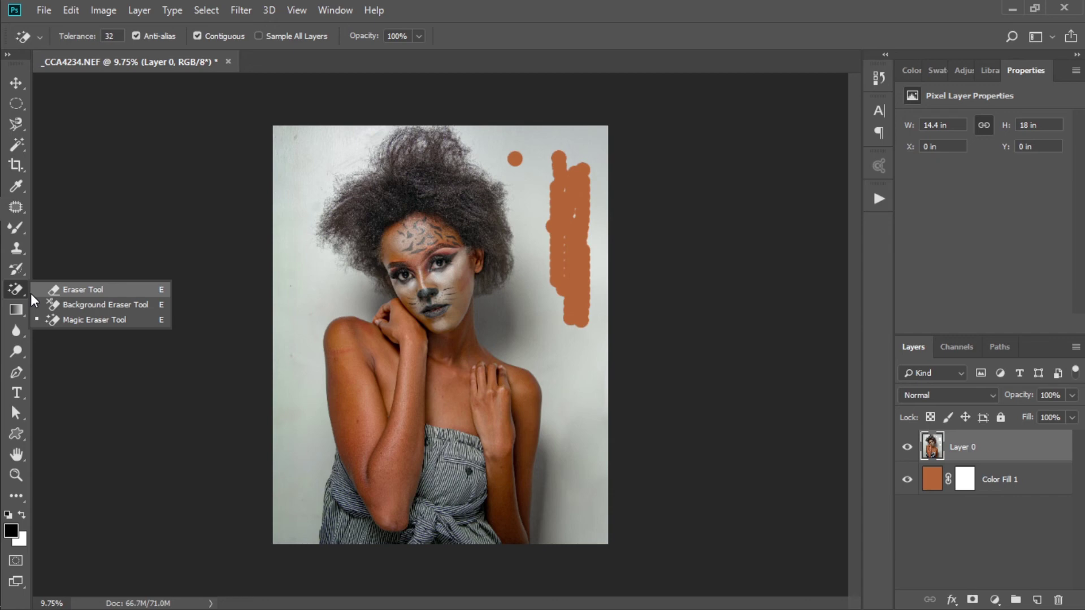
click(301, 149)
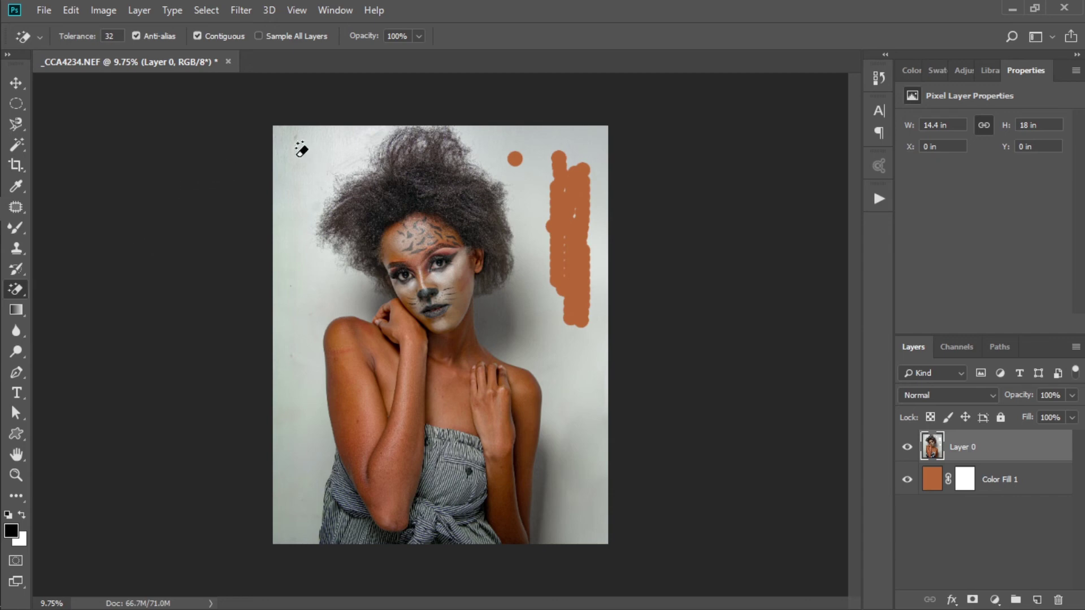
click(300, 151)
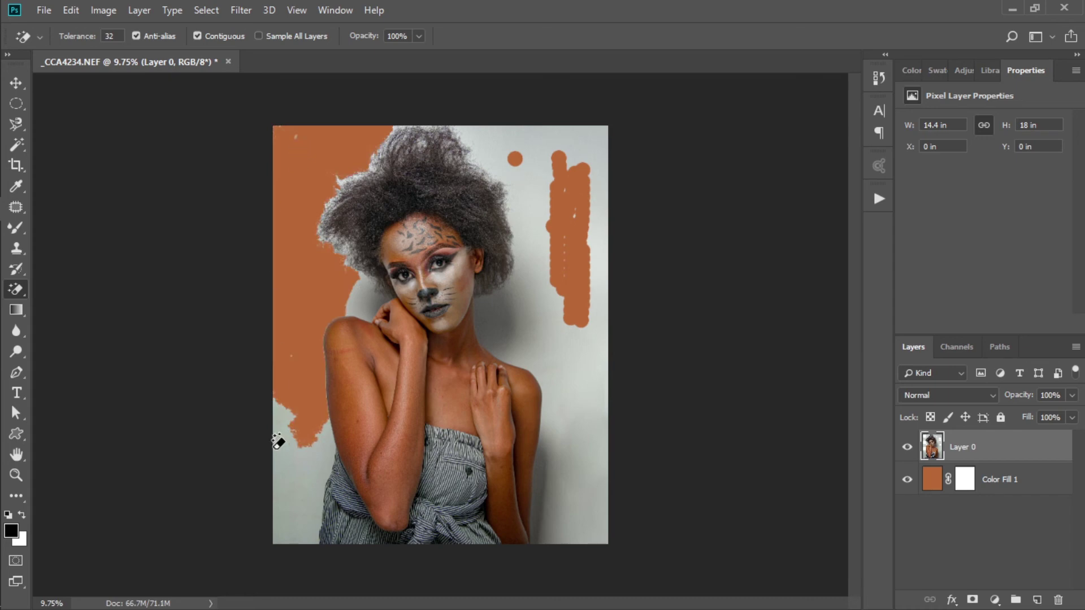
click(294, 510)
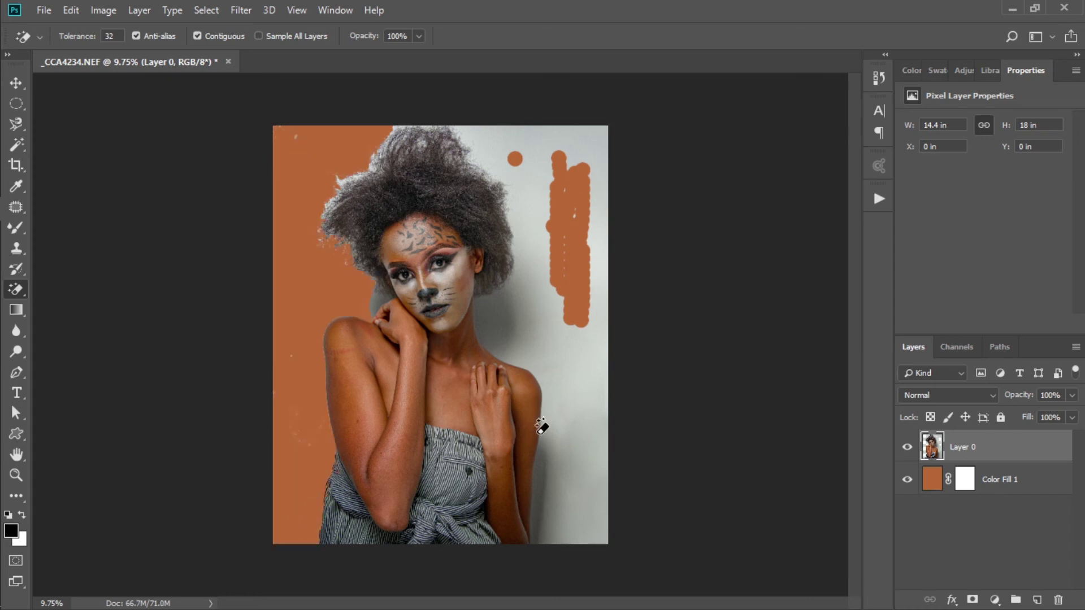
Step: Erase the background and shadow areas on the other side of the woman with the Magic Eraser Tool
click(597, 371)
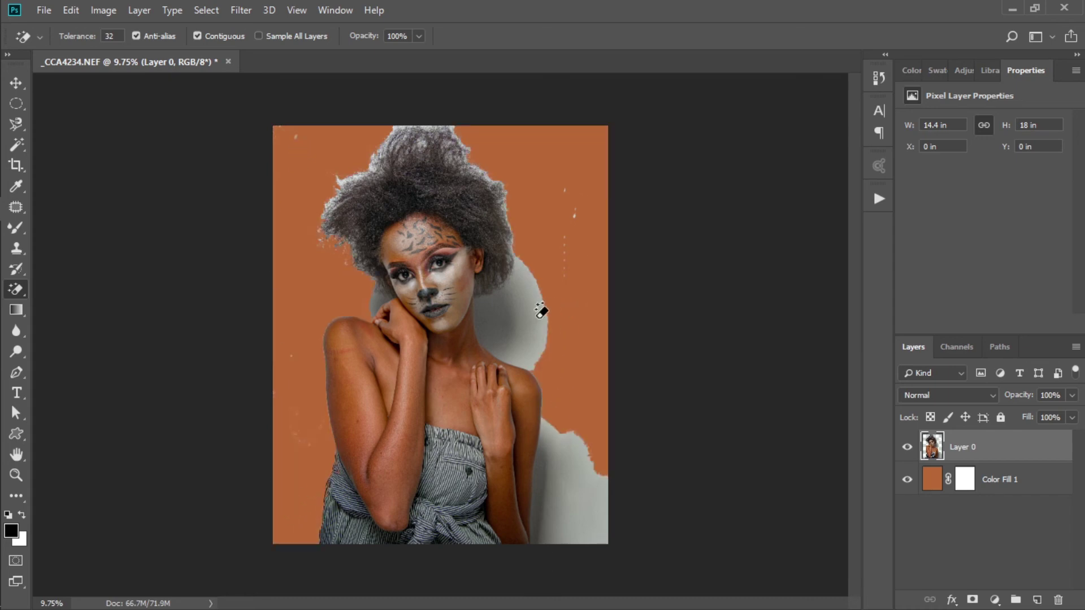
click(583, 428)
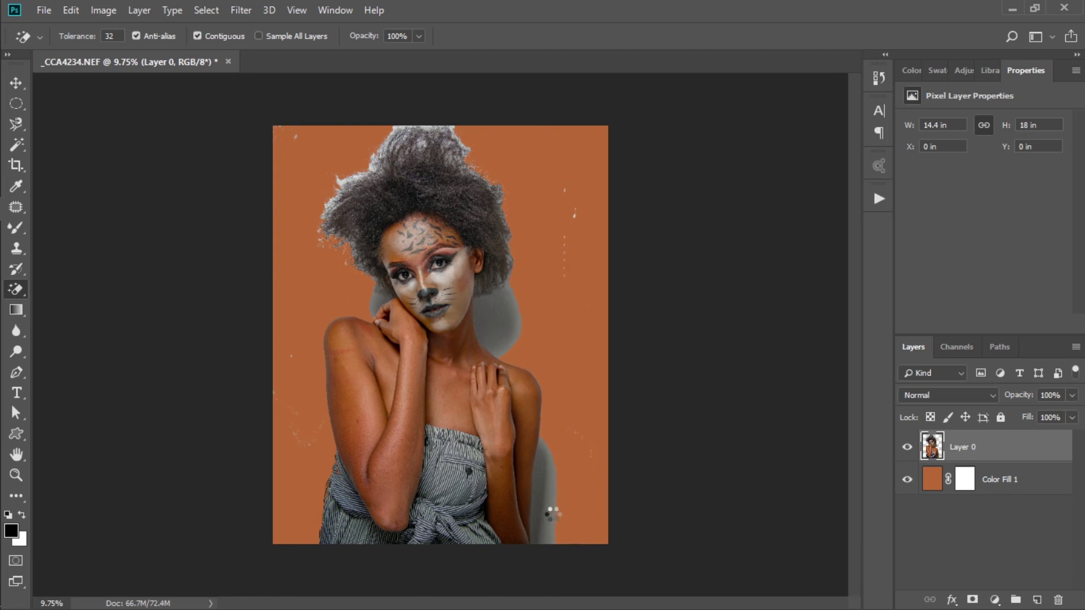
click(552, 513)
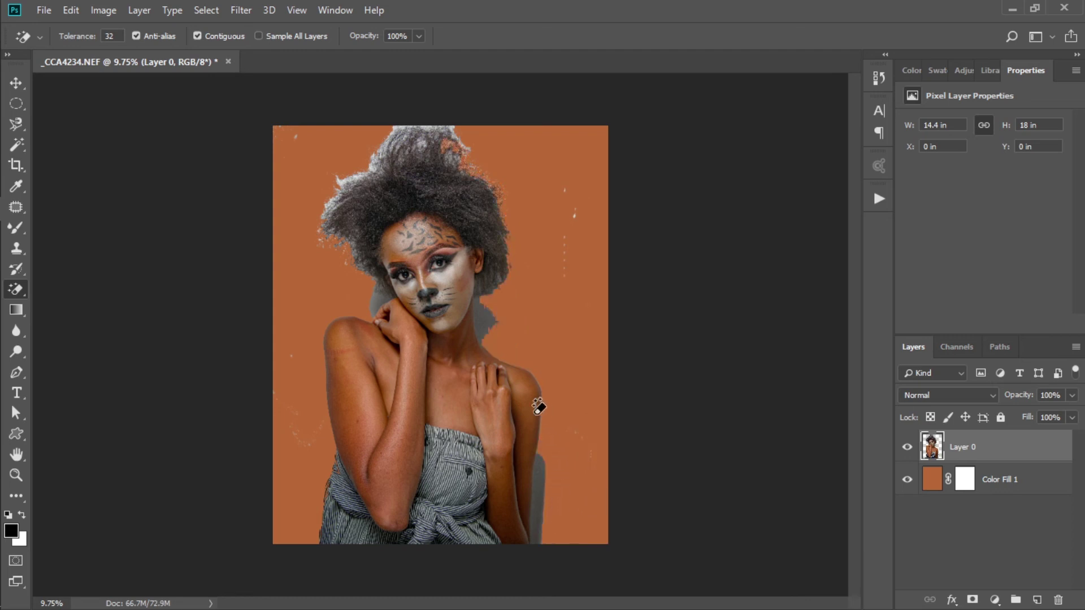
click(489, 310)
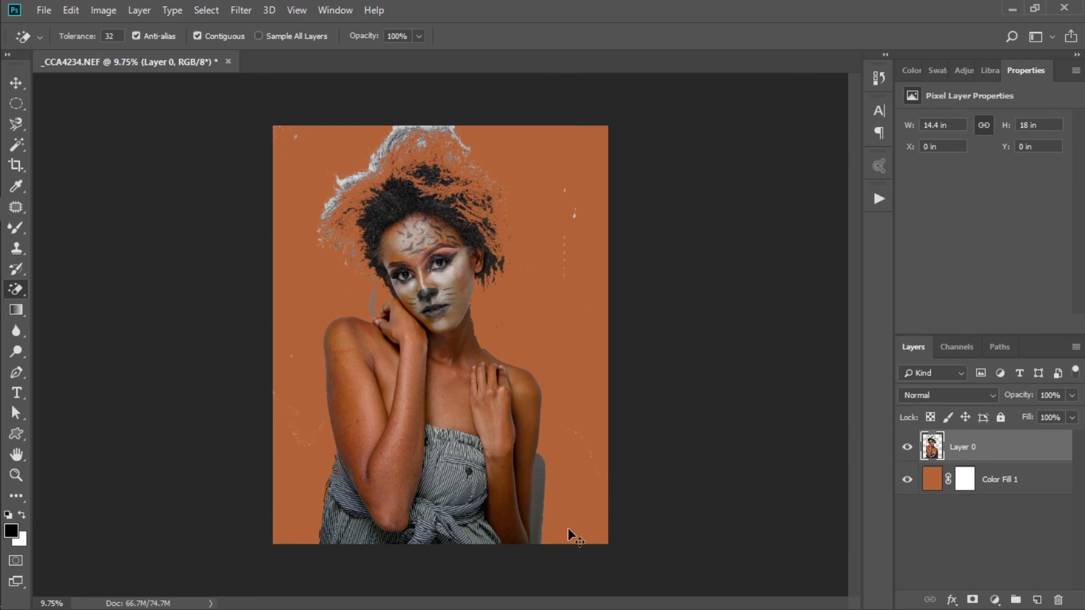
Step: Undo the background erasures on the portrait layer and switch to the Gradient Tool
key(ctrl+z)
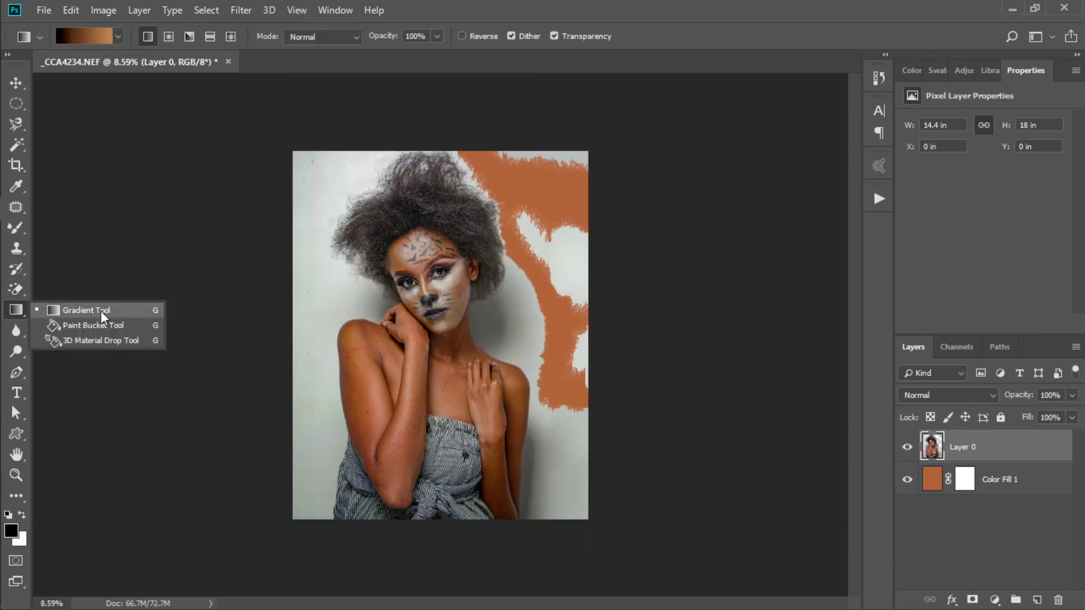
click(86, 310)
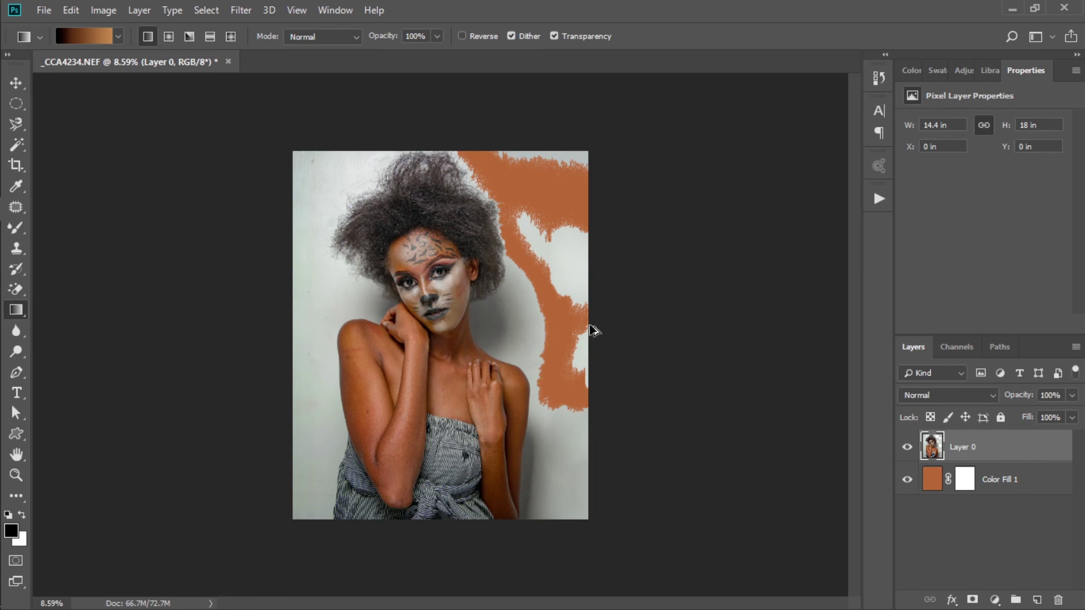
key(ctrl+z)
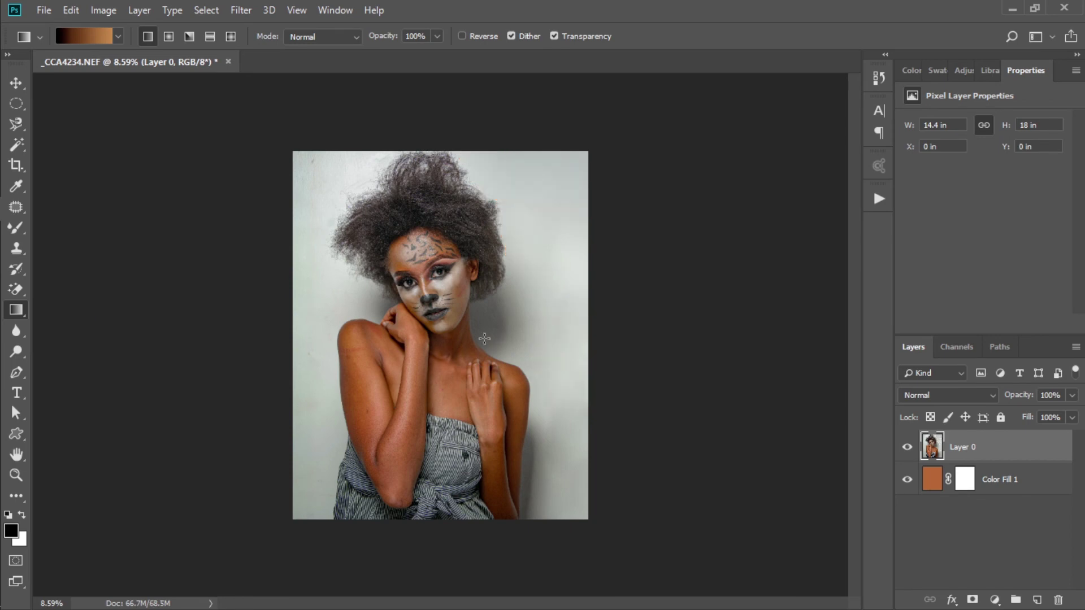
Step: Add a new layer above the portrait and fill it with a black-to-orange linear gradient running downward
key(ctrl+plus)
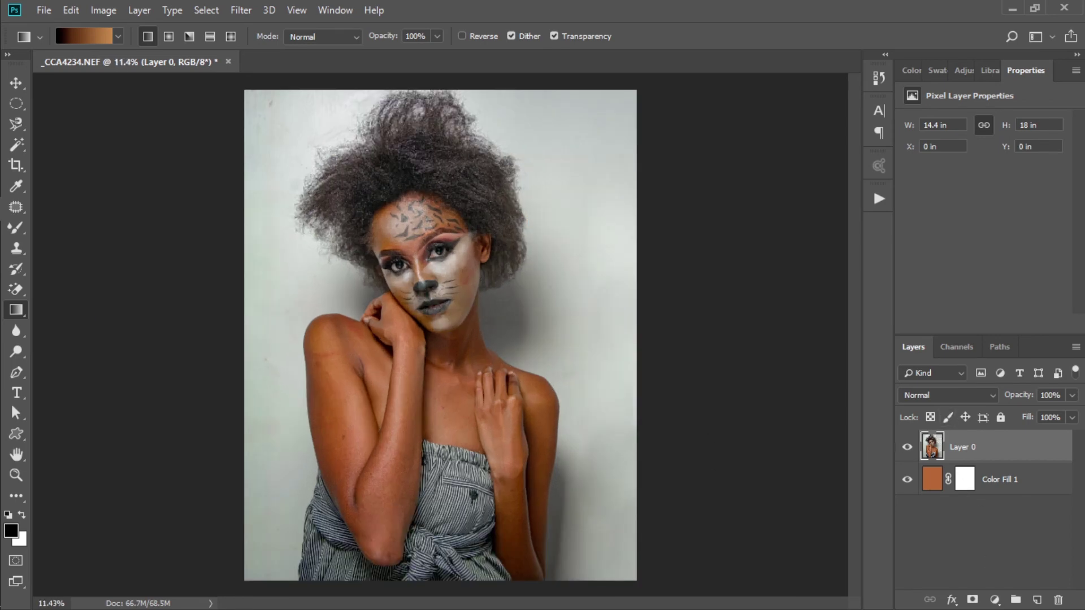
click(995, 601)
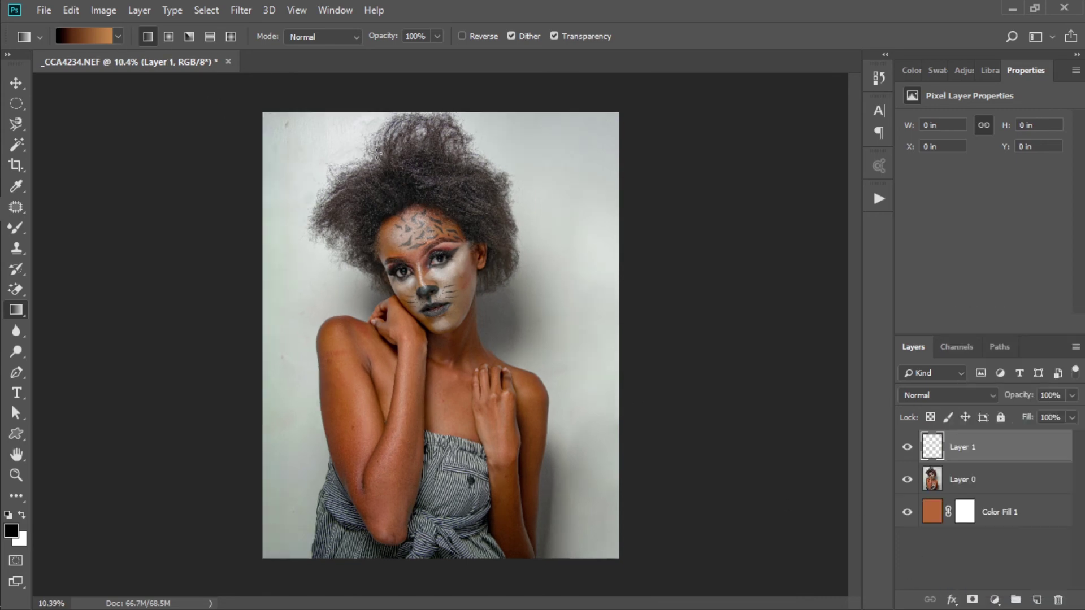
drag(376, 152, 477, 609)
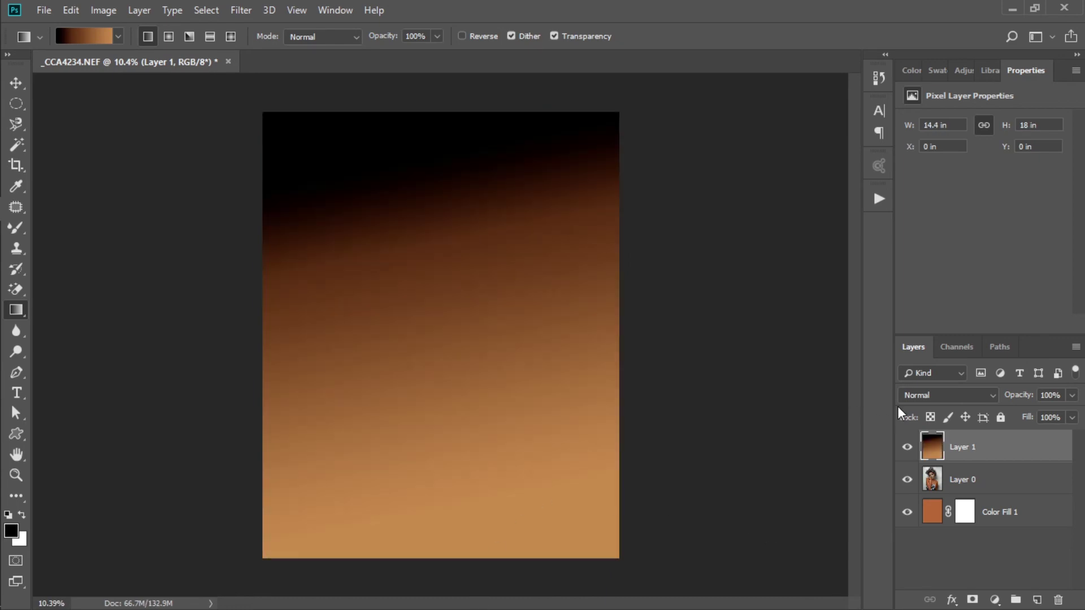
Step: Set the gradient layer's blend mode to Soft Light and its opacity to 43%
click(911, 395)
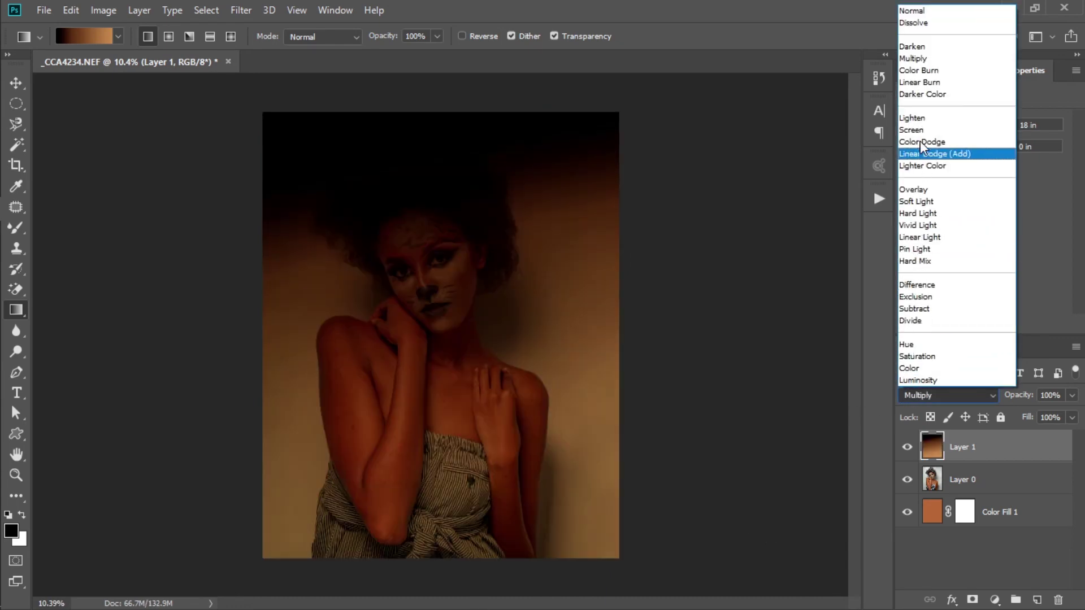
click(918, 201)
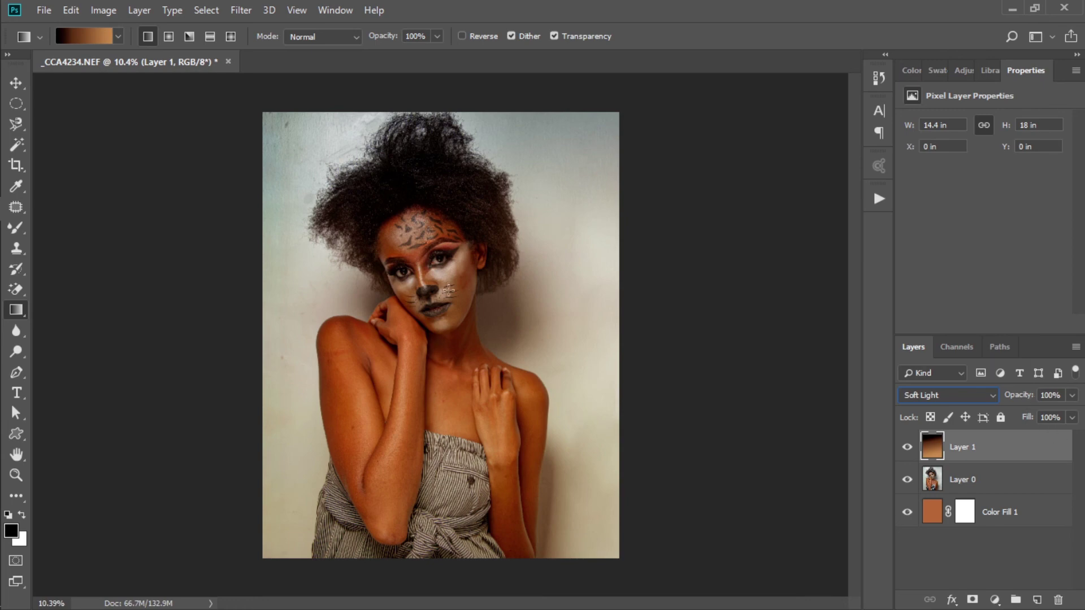
drag(1028, 399, 988, 400)
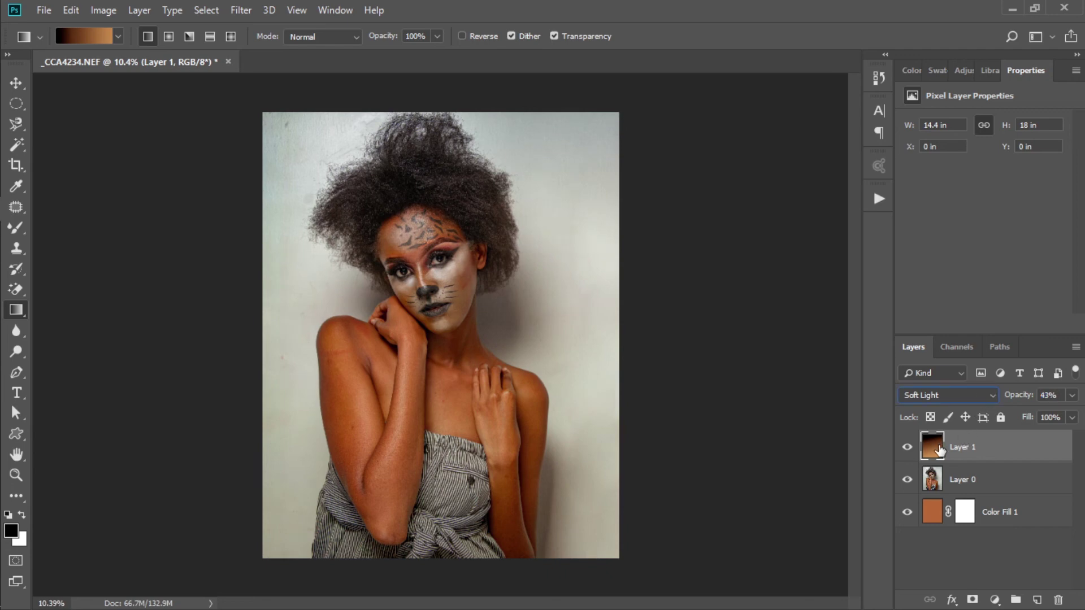
Step: Switch to the Paint Bucket Tool and set its tolerance to 85
right_click(16, 310)
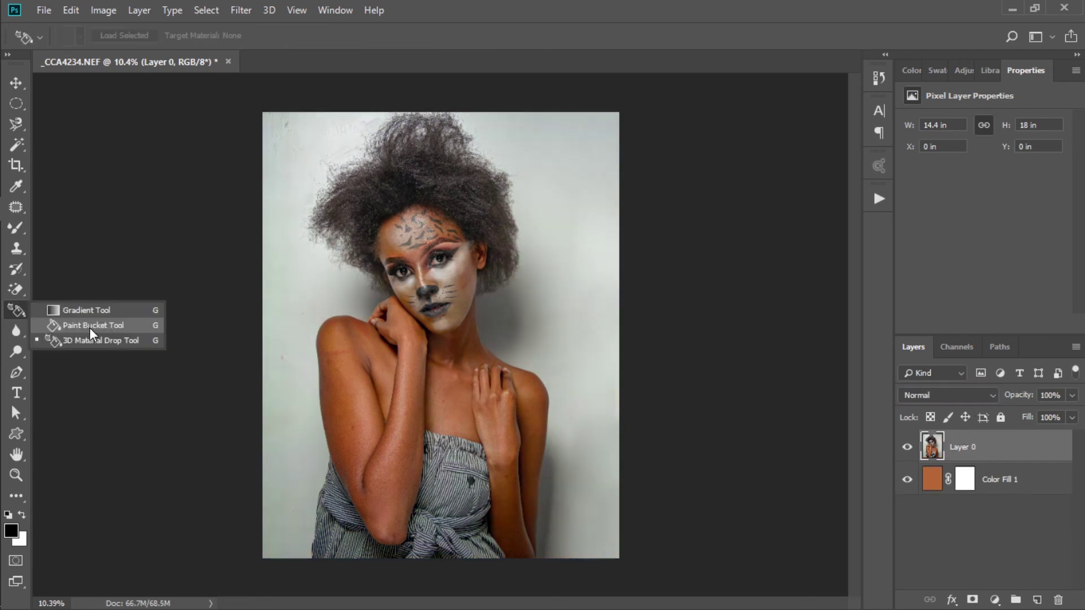
click(89, 327)
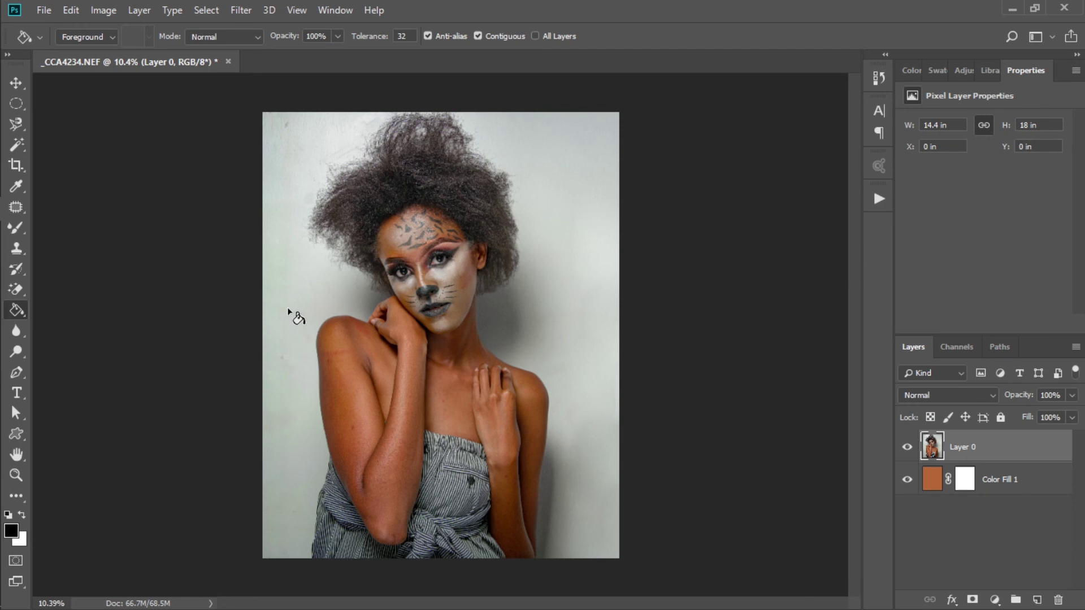
mouse_move(365, 40)
mouse_down()
mouse_move(398, 39)
mouse_move(364, 40)
mouse_up()
drag(371, 40, 370, 39)
Step: Set the foreground color to red (ff0000)
click(11, 530)
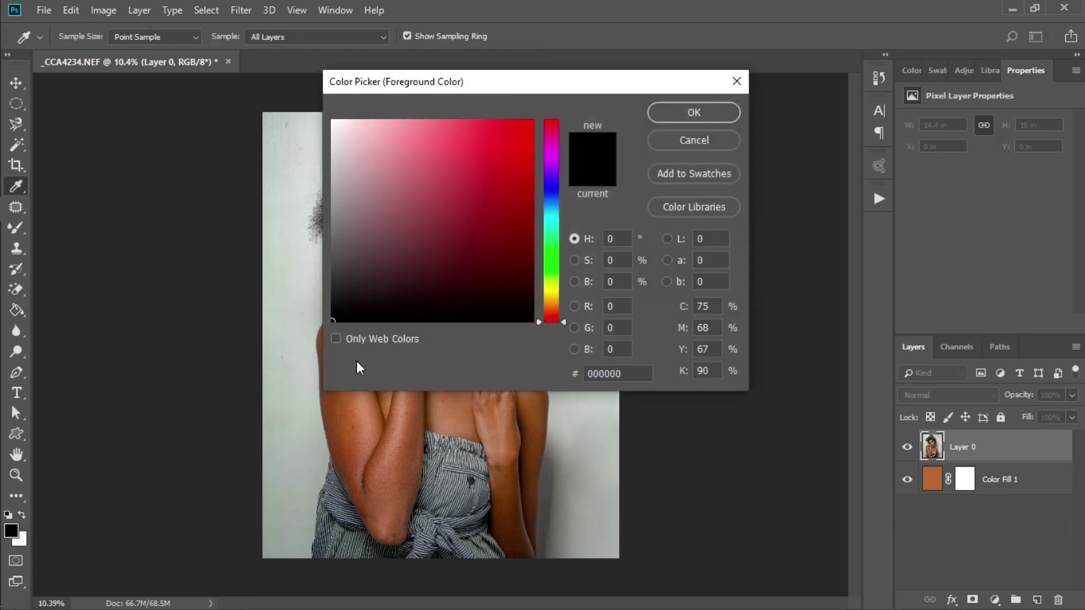
text(ff0000)
click(687, 117)
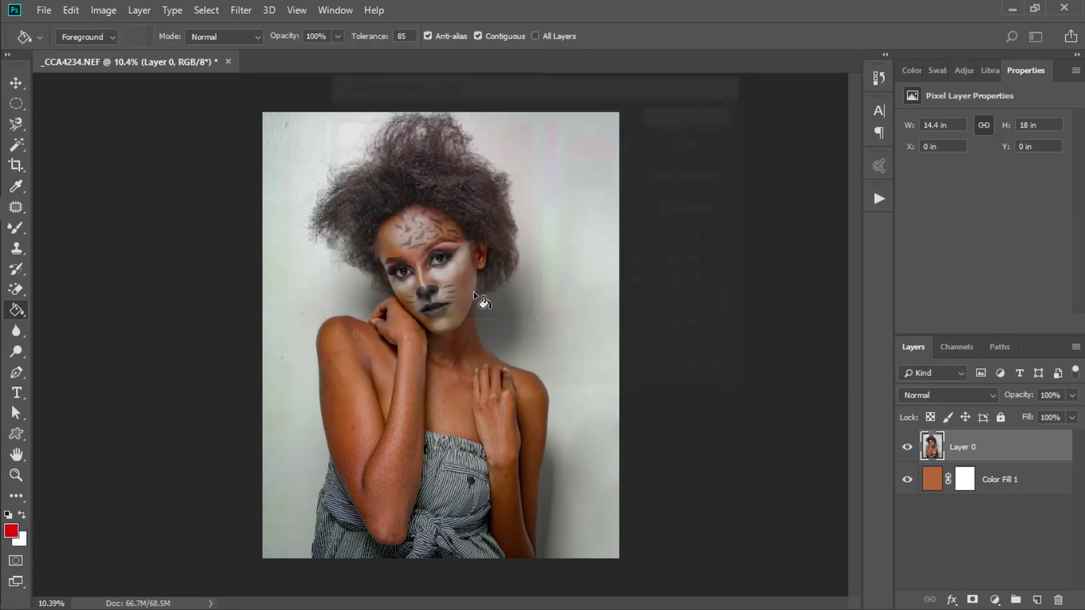
Step: Fill the grey background on both sides of the woman with the red foreground color using the Paint Bucket
click(571, 277)
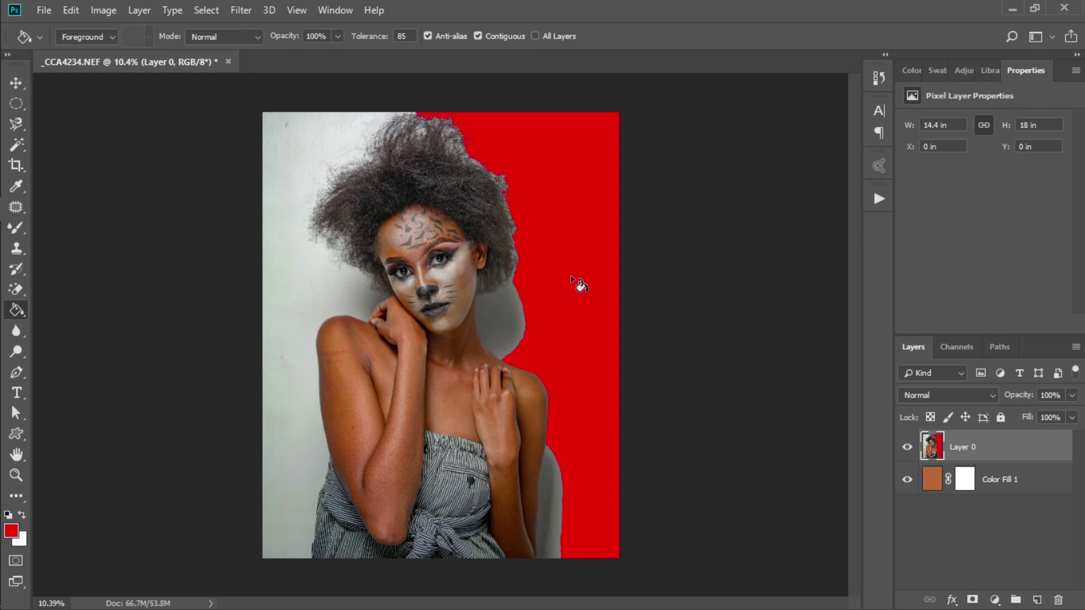
click(311, 144)
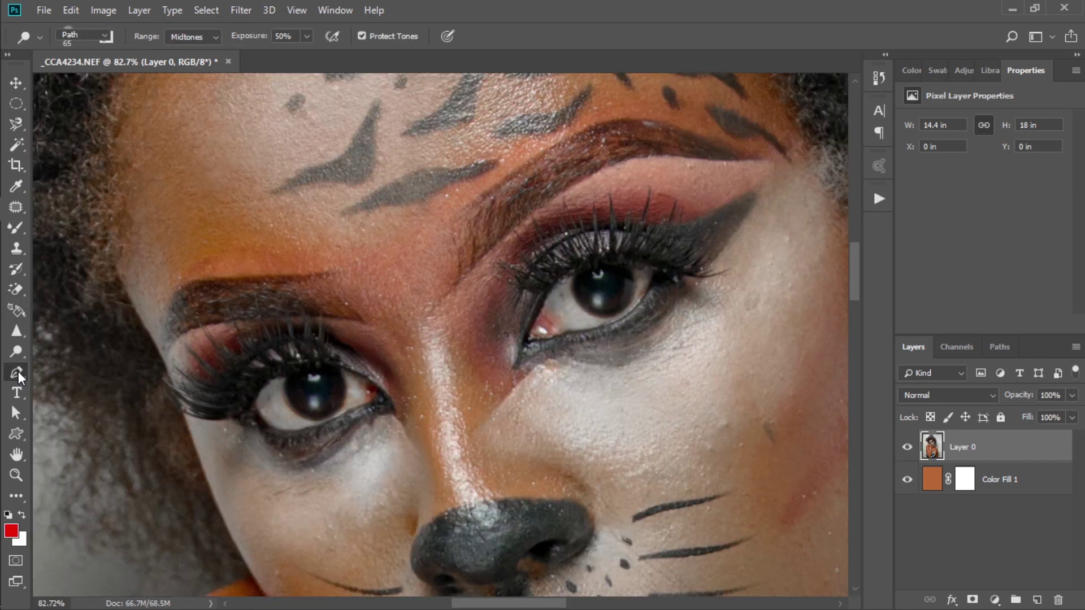
Step: Start a Pen tool path under the hair and trace it down the edge of the woman's neck beside the dark grey background
drag(18, 371, 73, 365)
scroll(265, 355, down, 11)
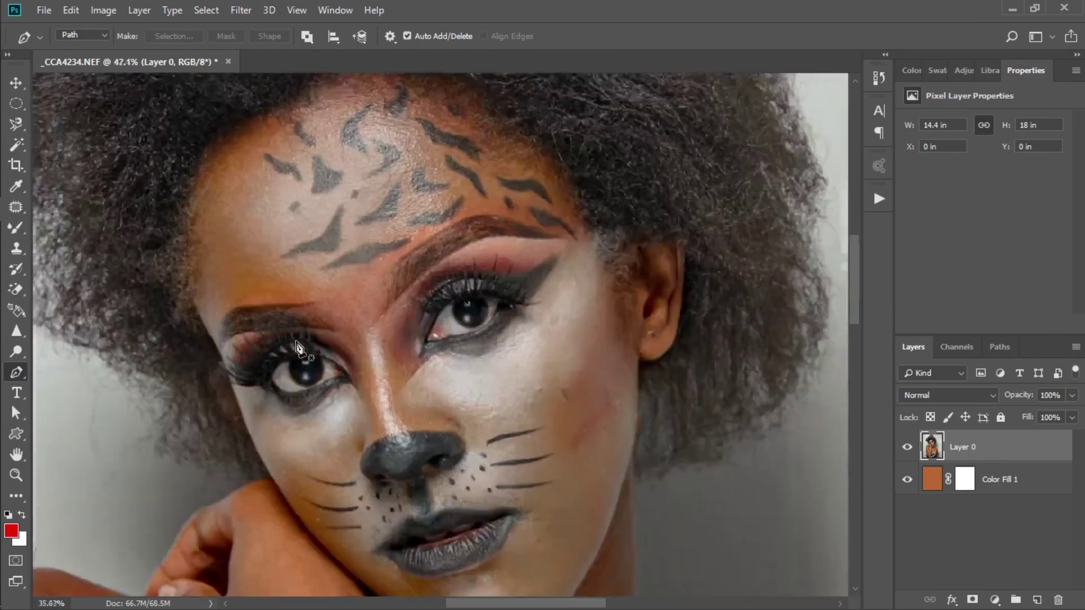
scroll(308, 346, down, 3)
scroll(602, 511, up, 8)
scroll(431, 242, up, 3)
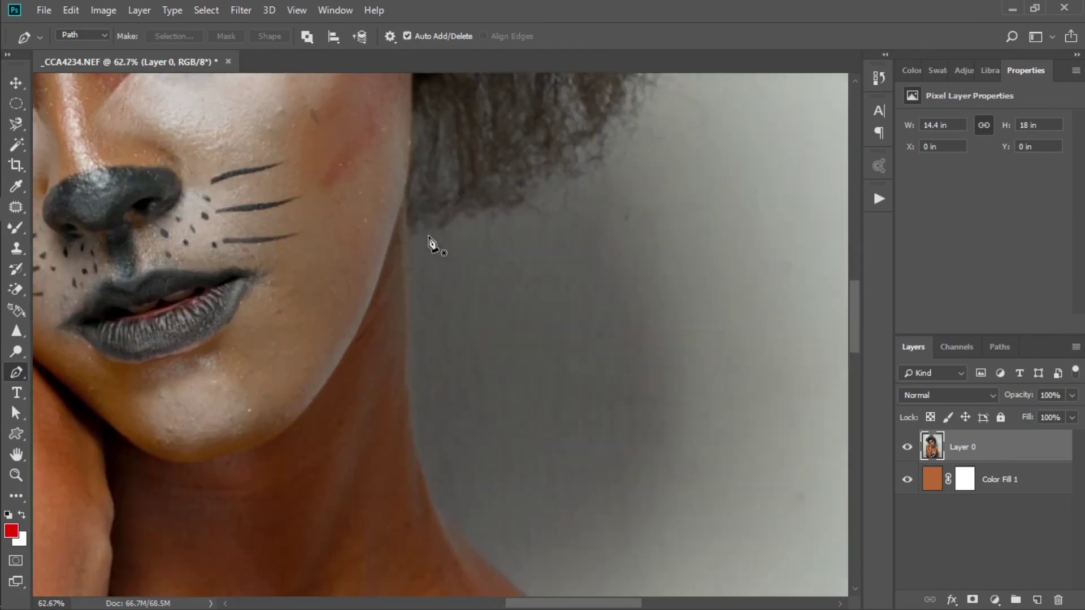
scroll(416, 228, up, 2)
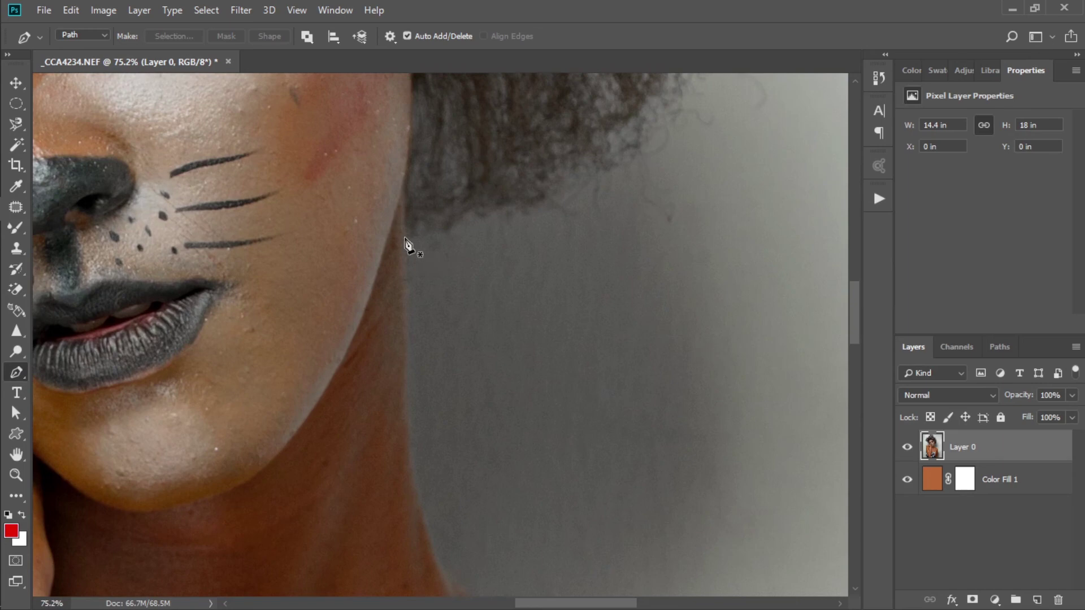
click(406, 237)
click(405, 392)
drag(410, 454, 415, 467)
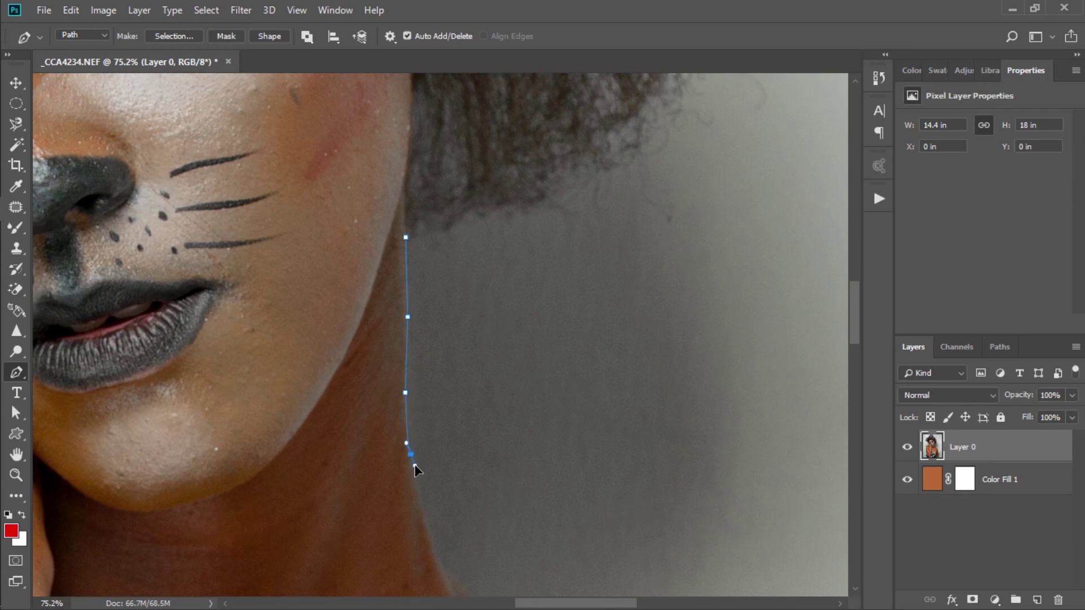
Step: Continue the path along the base of the neck and the upper slope of the shoulder, removing the last anchor's outgoing handle
scroll(421, 492, down, 2)
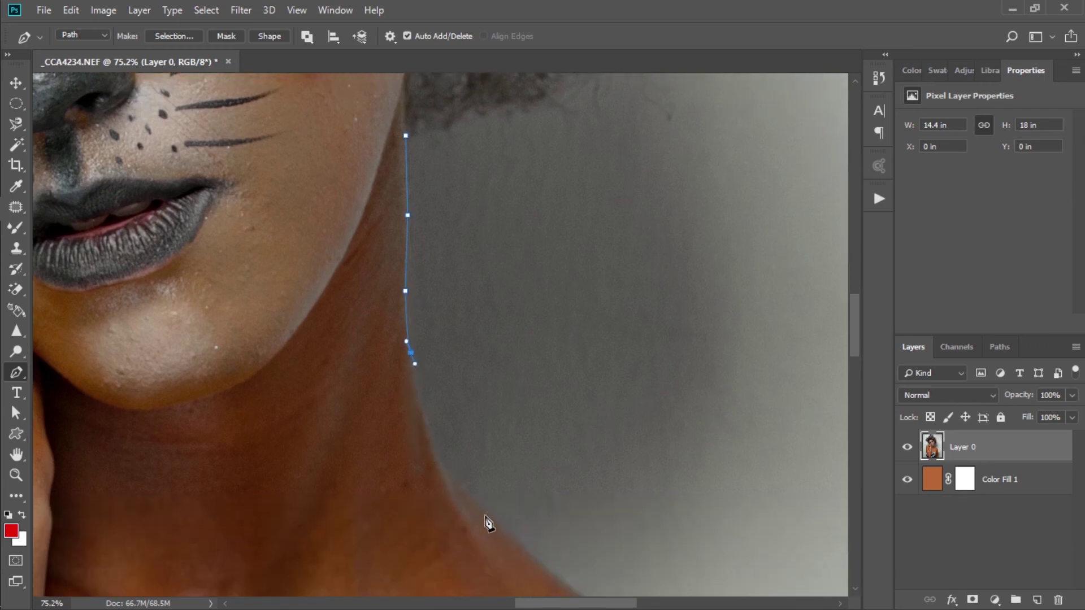
drag(495, 517, 561, 545)
scroll(557, 544, down, 3)
alt+click(495, 351)
drag(578, 427, 567, 421)
click(714, 491)
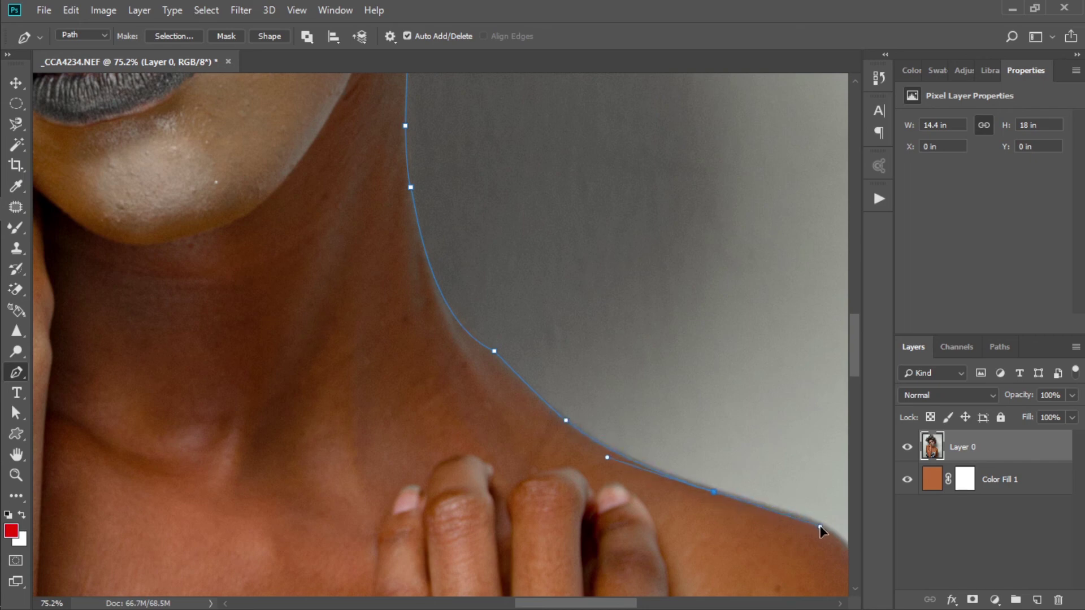
key(ctrl+z)
scroll(604, 245, down, 3)
scroll(604, 245, right, 6)
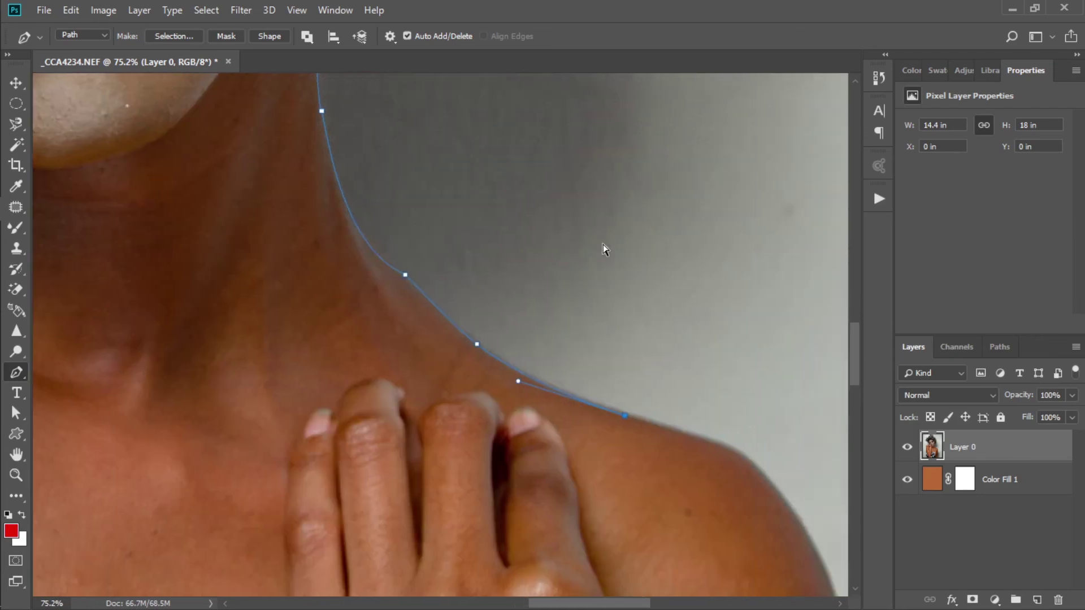
Step: Trace the path around the rounded shoulder onto the upper arm, adding curved anchors that follow the skin's edge
scroll(396, 301, down, 6)
scroll(429, 304, right, 2)
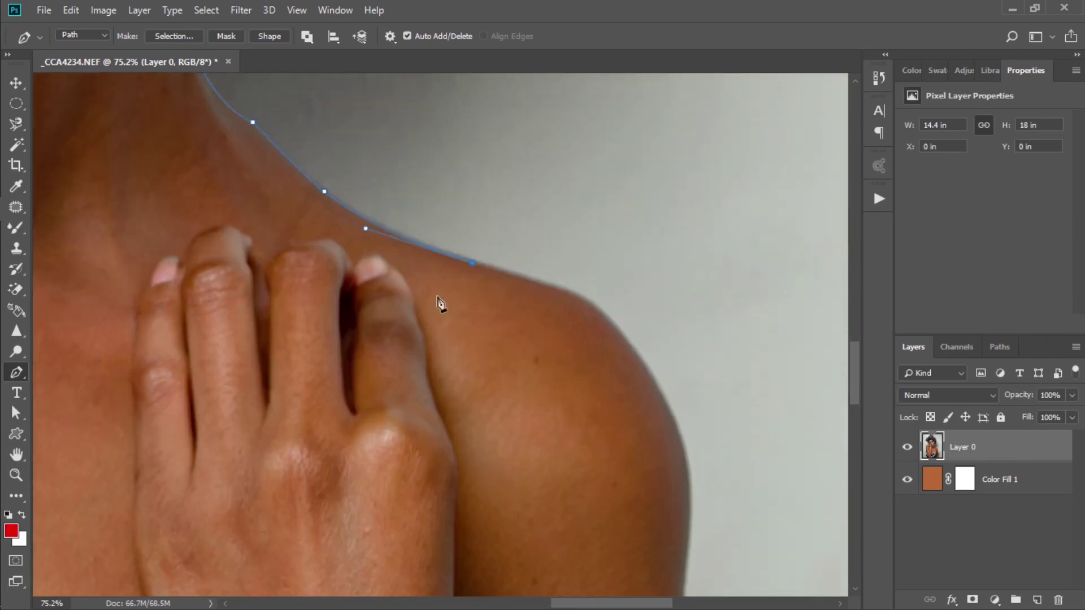
click(561, 289)
drag(643, 369, 647, 375)
alt+click(623, 335)
alt+click(673, 419)
drag(687, 563, 671, 518)
alt+click(687, 406)
scroll(692, 427, down, 3)
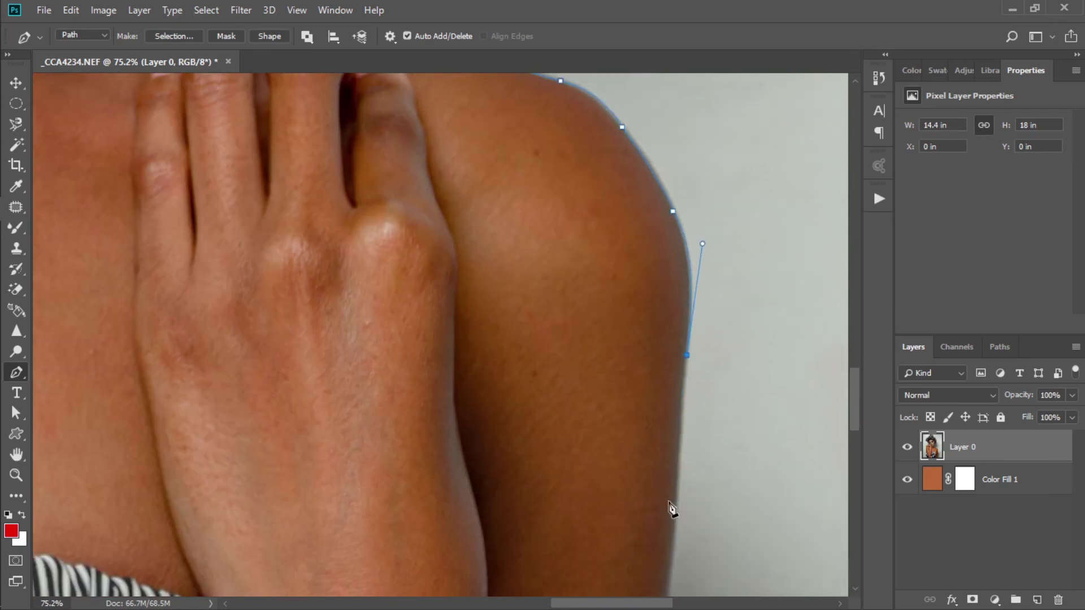
Step: Extend the path down the outer edge of the arm with anchor points toward the elbow
click(679, 392)
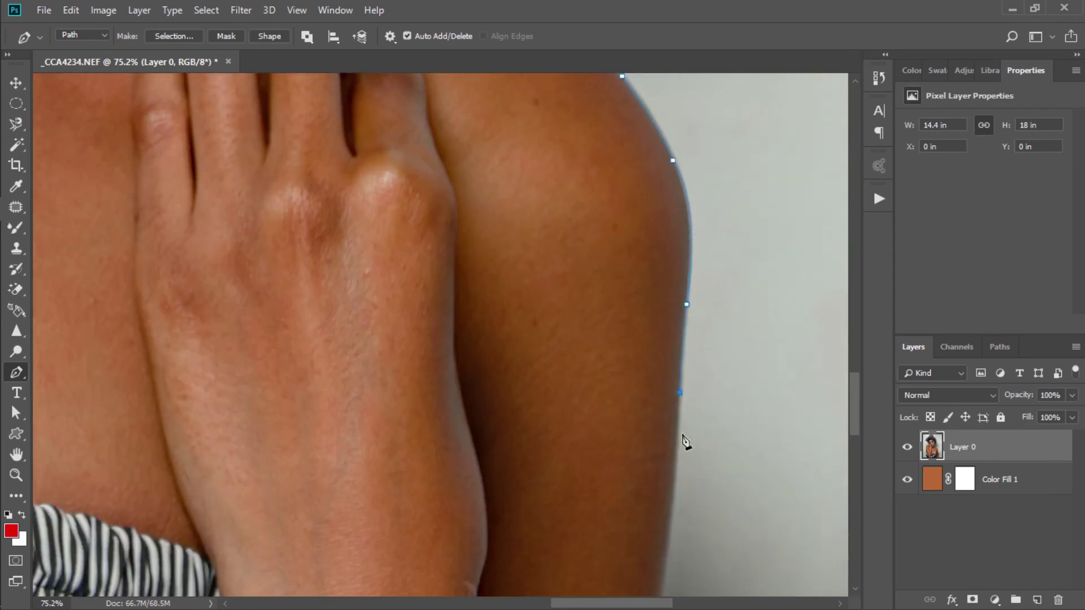
click(676, 490)
scroll(672, 441, down, 5)
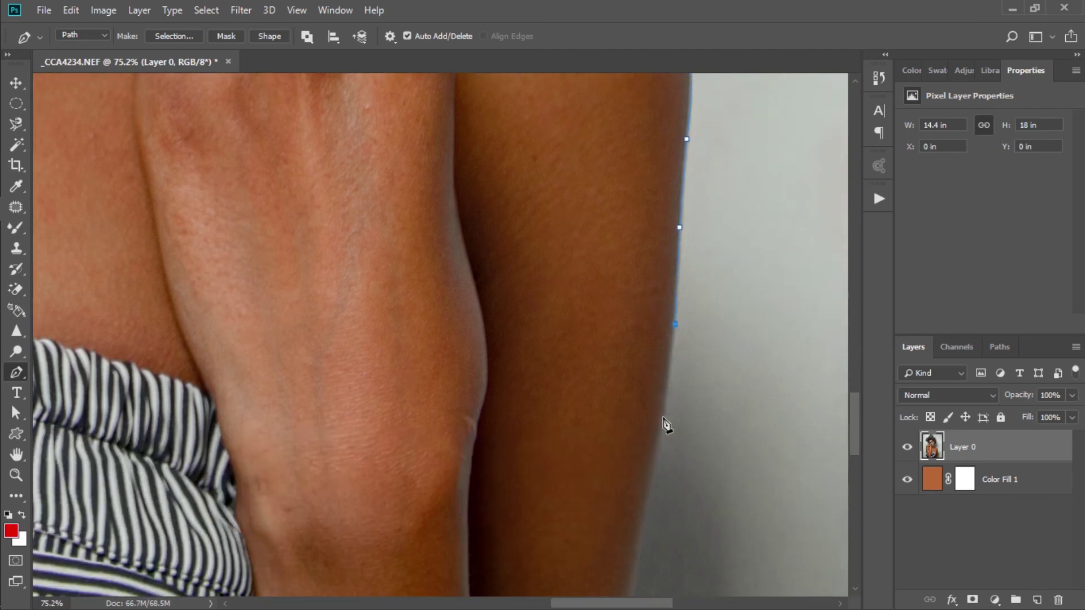
click(661, 434)
scroll(656, 508, down, 2)
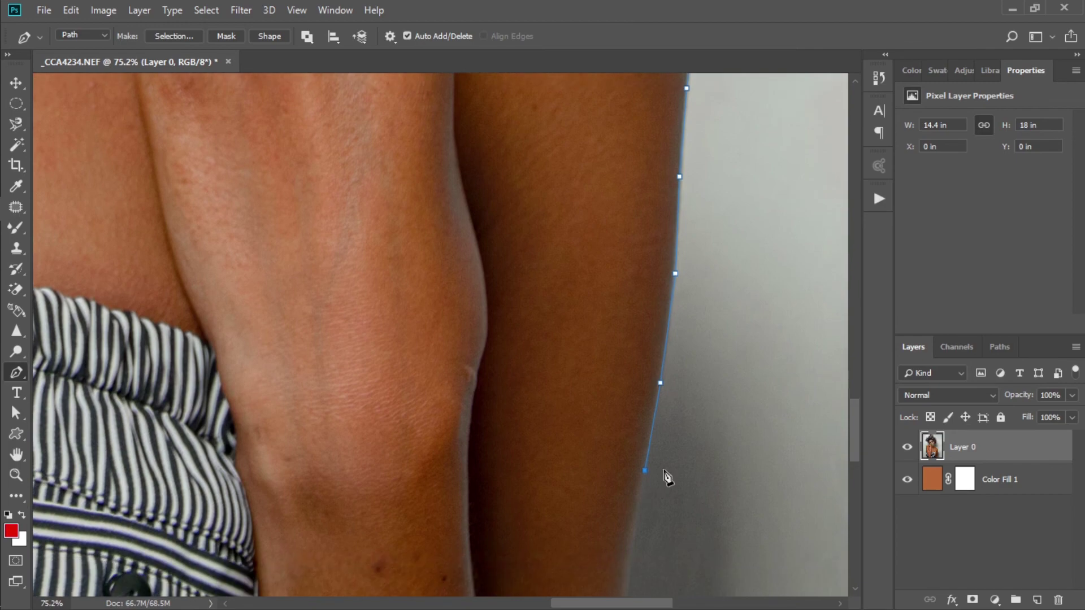
Step: Close the path at its starting anchor by way of two points beyond the image's edge, enclosing the background beside the shoulder
alt+scroll(665, 475, down, 6)
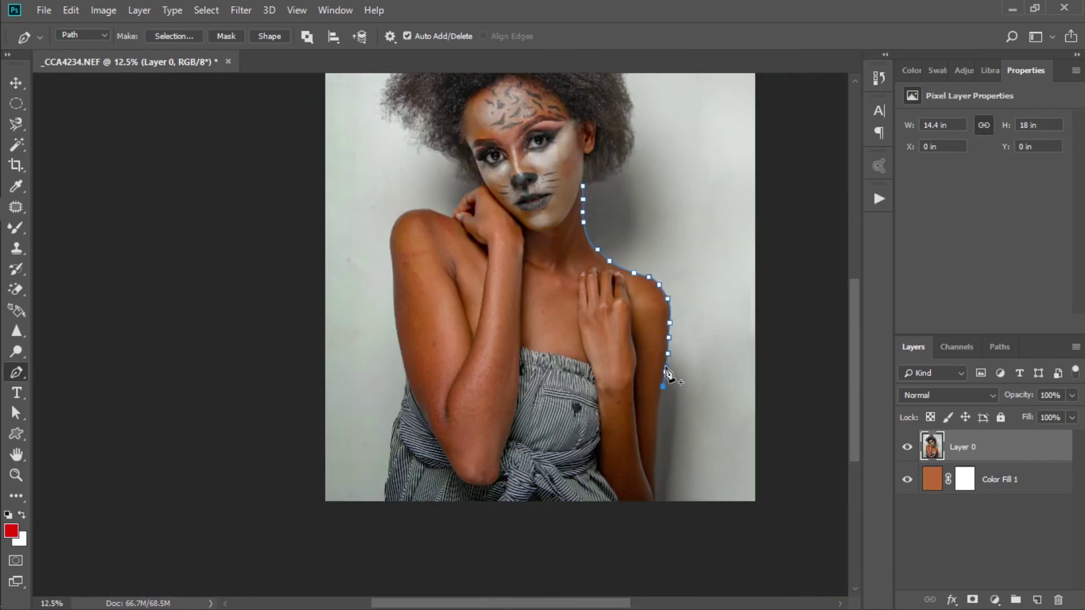
scroll(654, 356, down, 1)
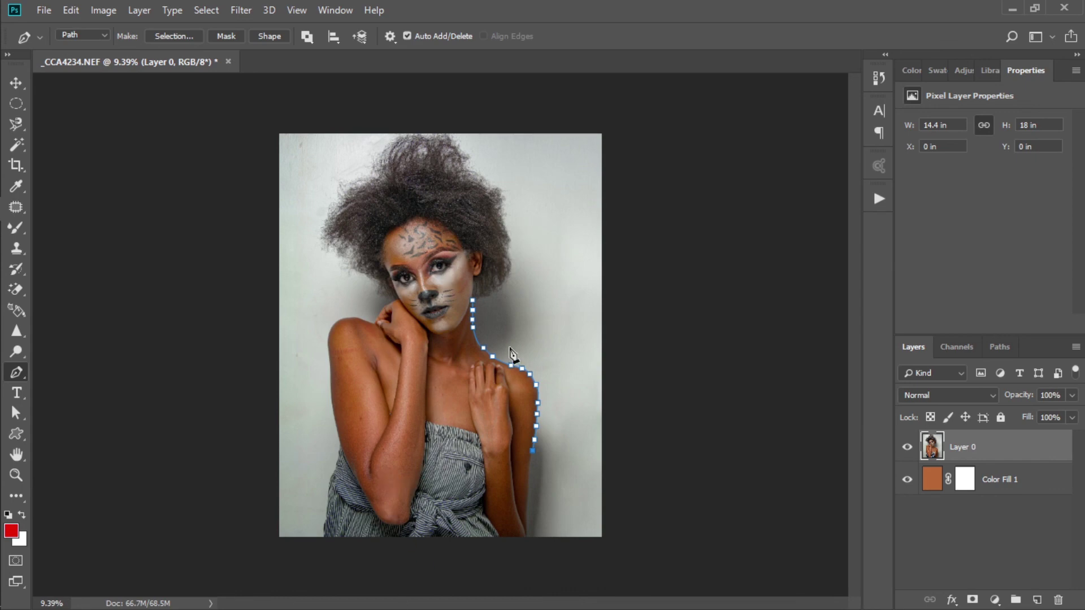
scroll(553, 455, up, 3)
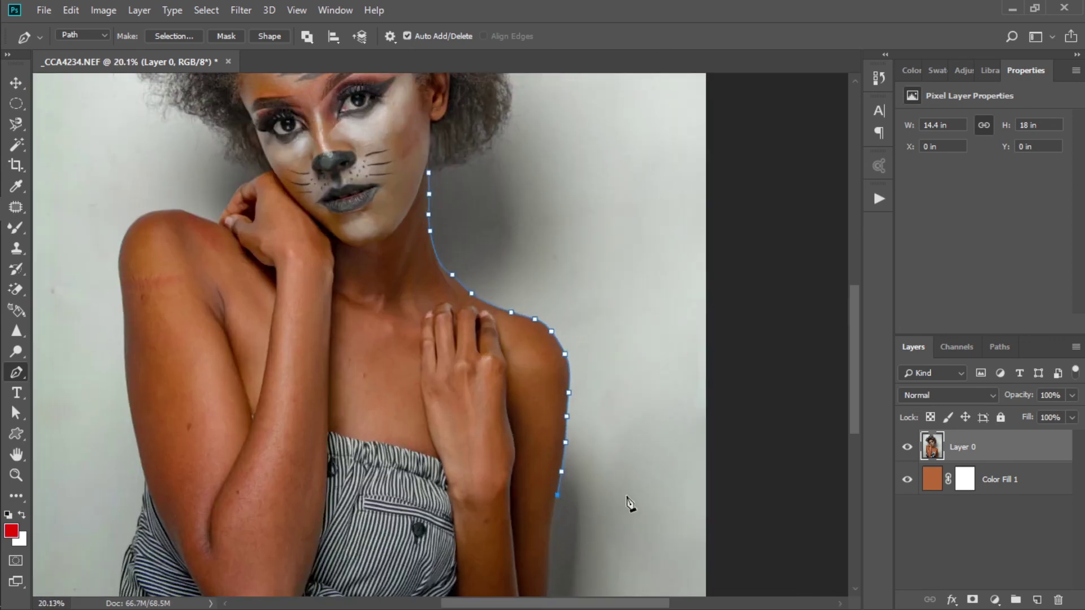
click(739, 514)
click(750, 151)
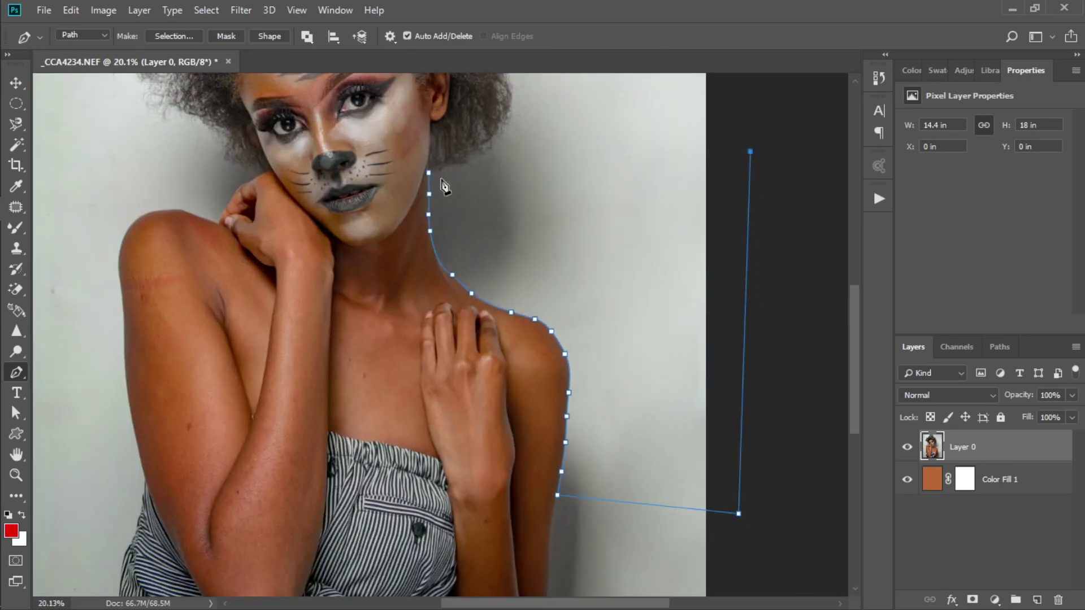
click(429, 173)
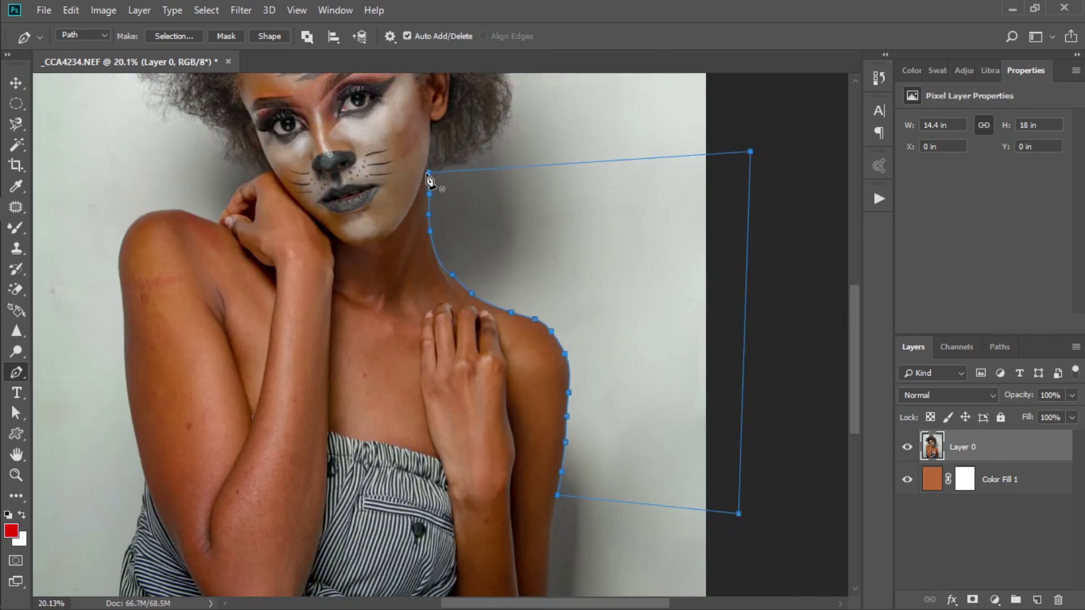
Step: Make a selection from the path with a 1.3-pixel feather radius and delete the enclosed background from Layer 0
right_click(496, 204)
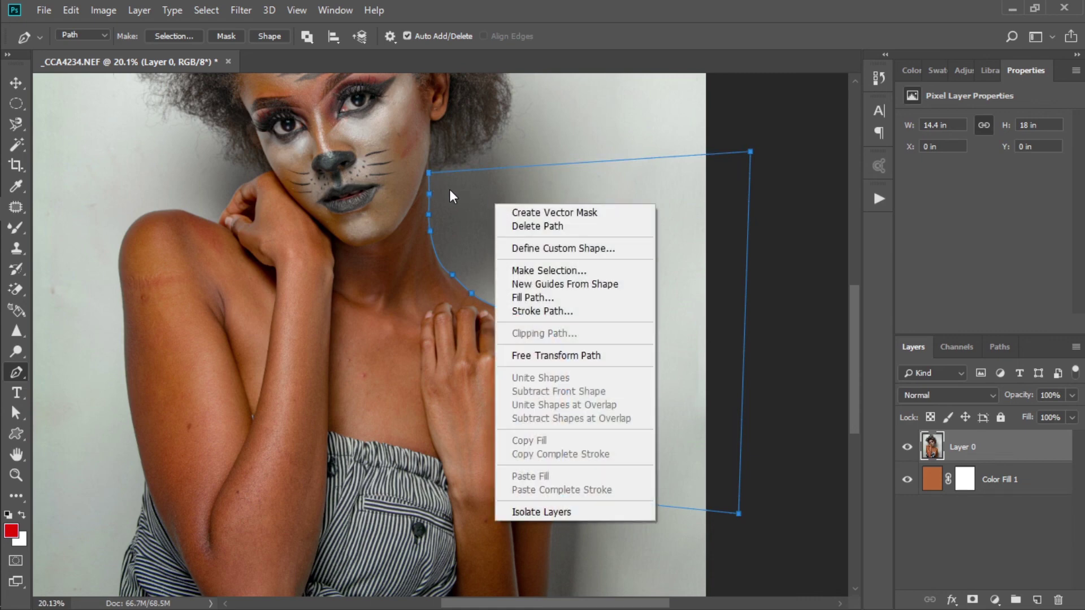
click(559, 269)
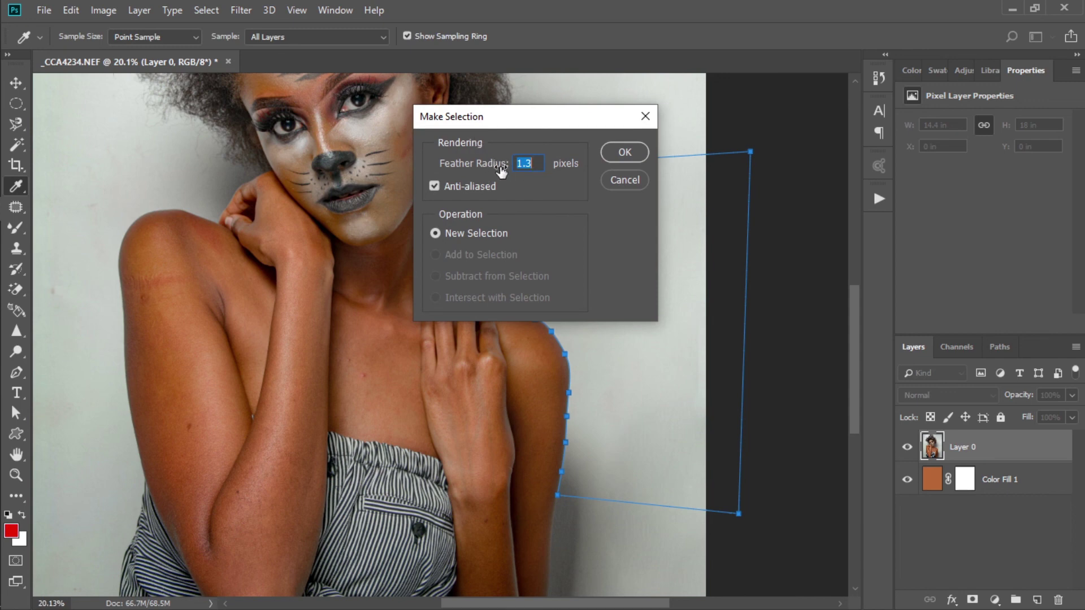
click(625, 152)
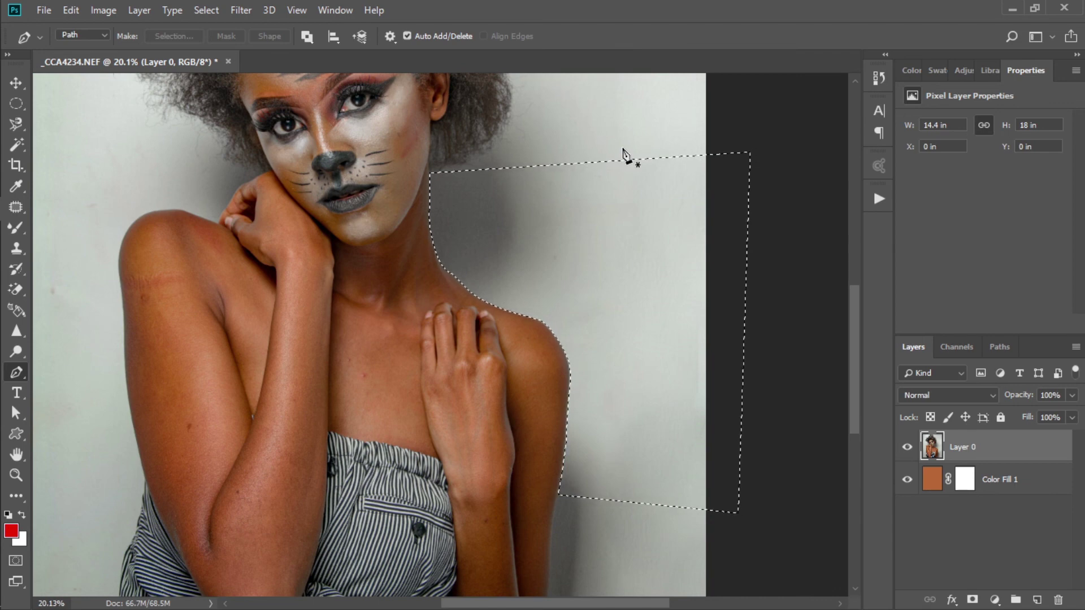
key(Delete)
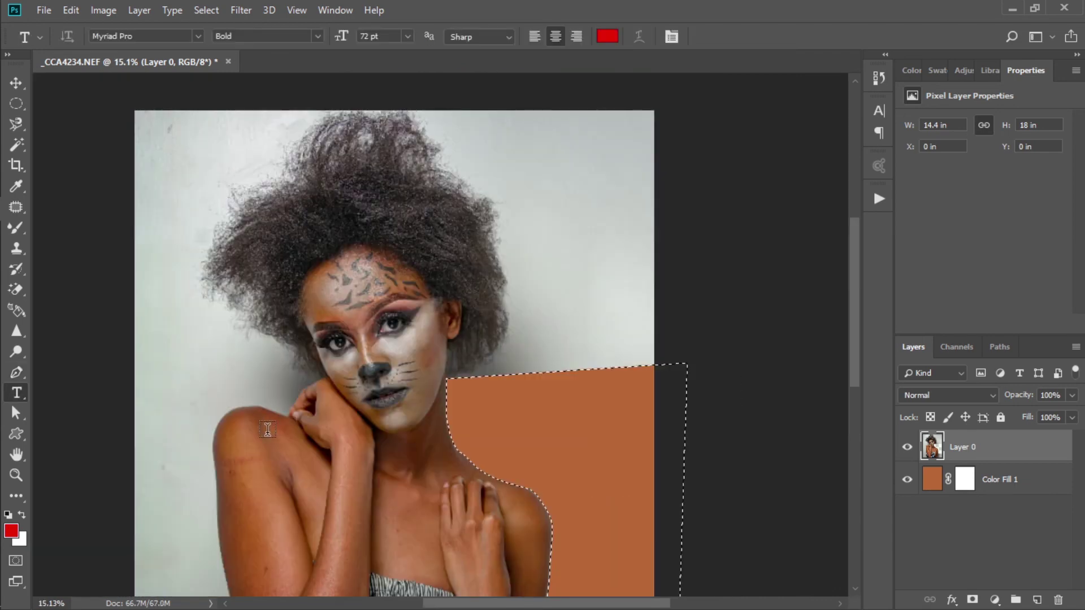
Step: Add the two-line text HELLO TANZANIA in red 72 pt Myriad Pro Bold near the image's upper corner
text(HELLO)
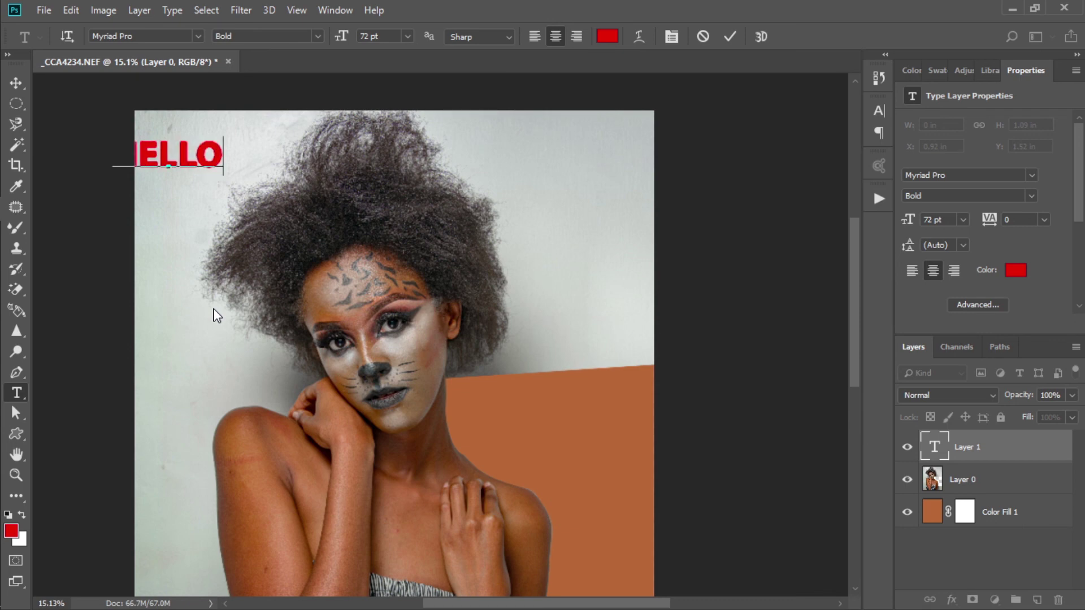
text(TA)
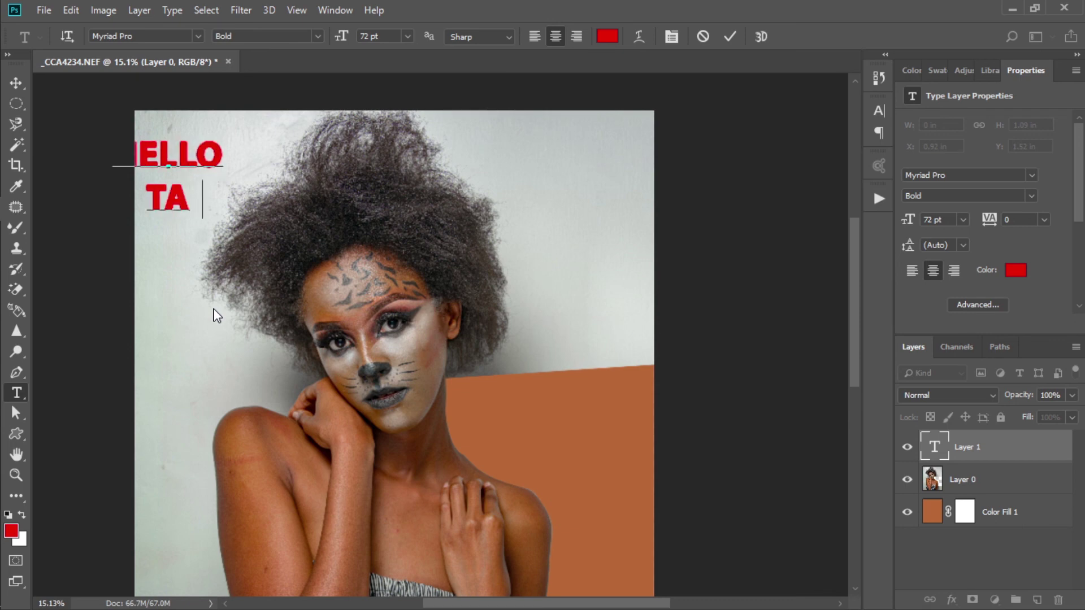
text(NZANIA)
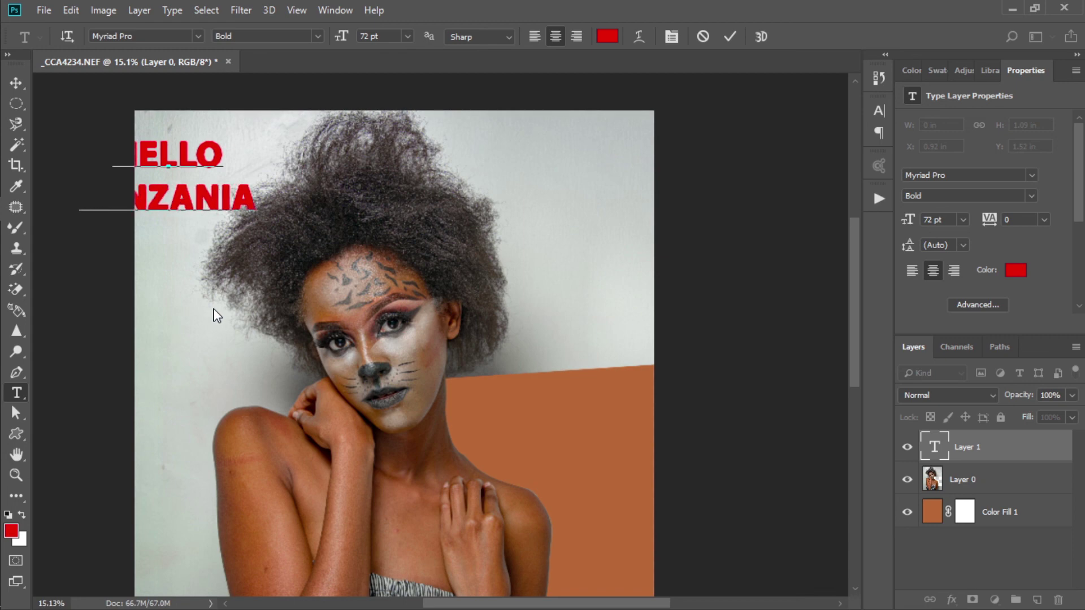
key(ctrl+a)
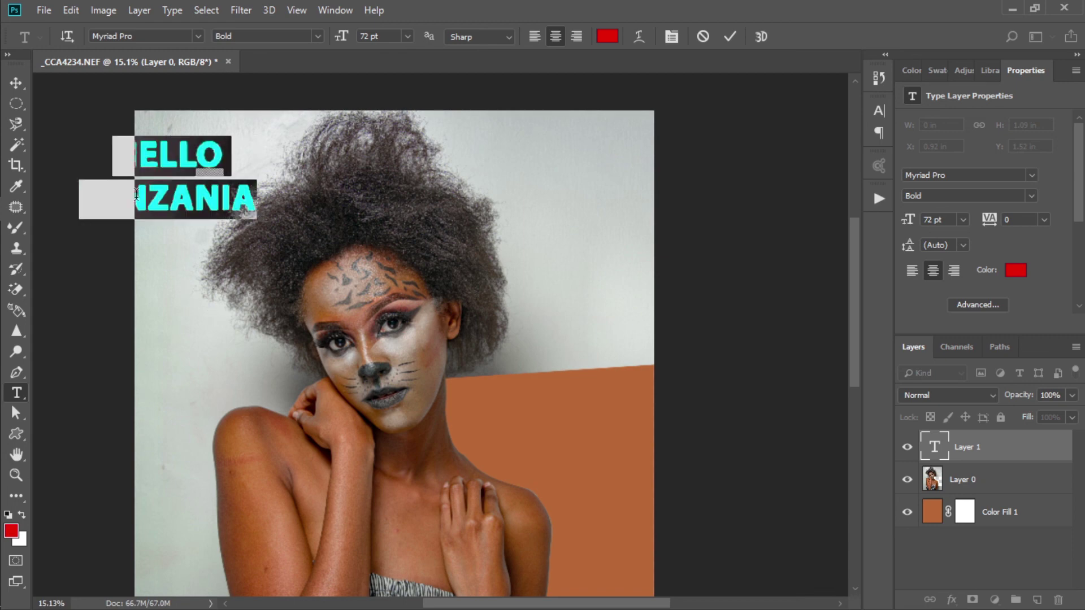
Step: Move the HELLO TANZANIA text across the image to beside the woman's hair, just above the orange area
click(16, 83)
drag(173, 165, 260, 245)
drag(246, 173, 533, 168)
scroll(515, 287, down, 3)
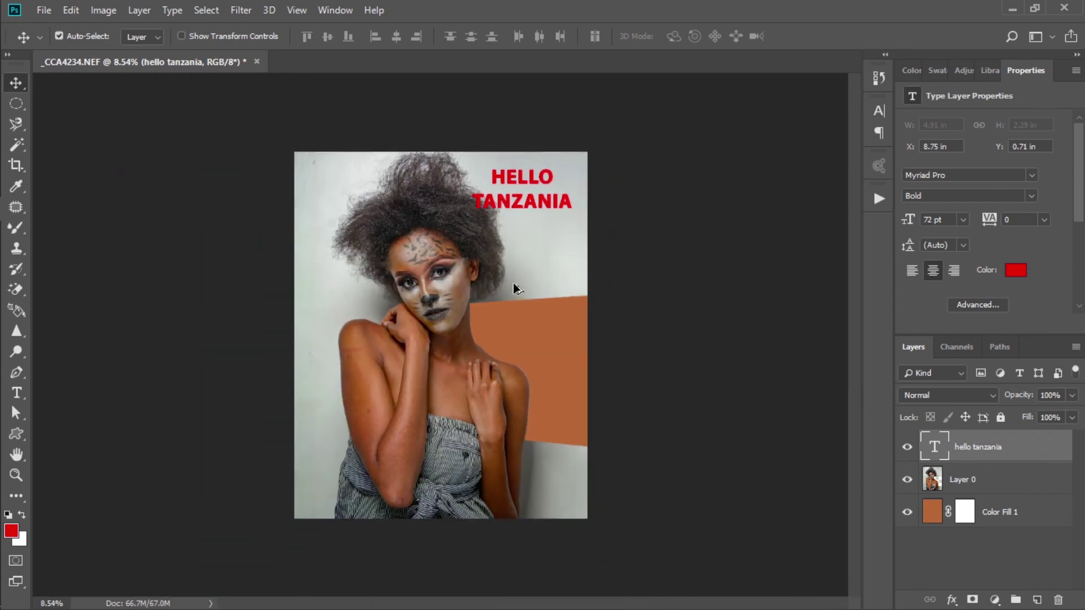
scroll(402, 490, up, 1)
drag(533, 213, 534, 274)
Step: Draw a red rectangle shape of about 2179 x 1334 px over the woman's lower face and shoulder
click(17, 413)
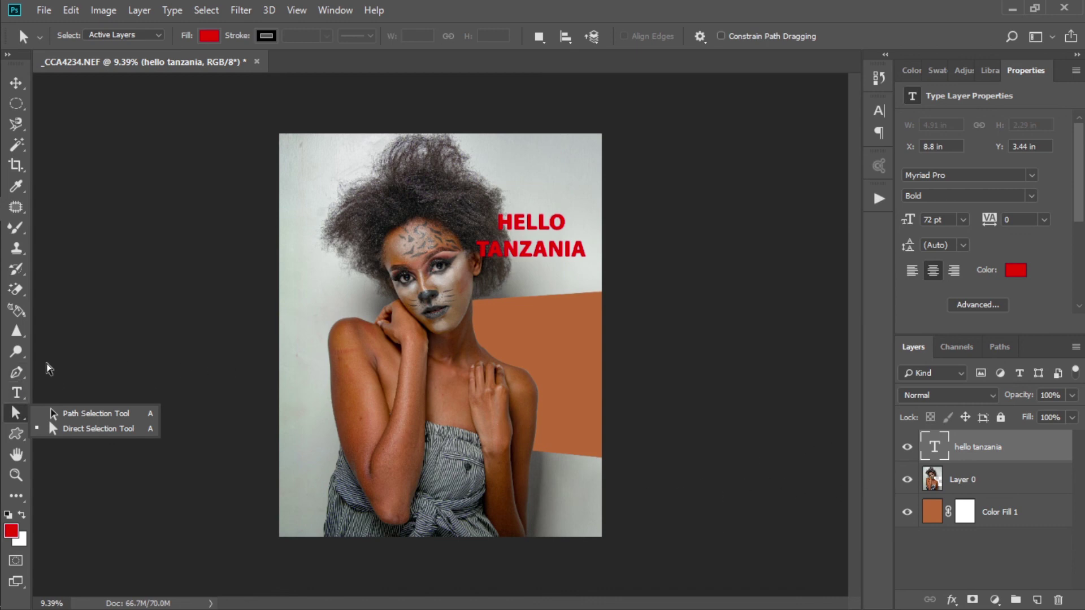
key(ctrl+plus)
click(17, 435)
click(85, 434)
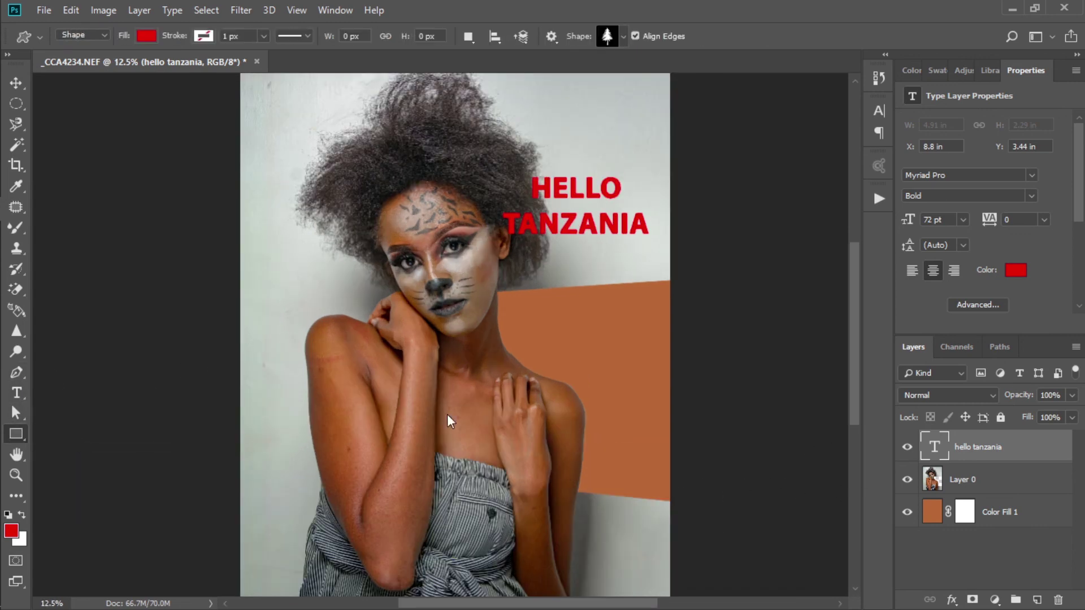
click(279, 274)
click(610, 239)
drag(269, 258, 487, 391)
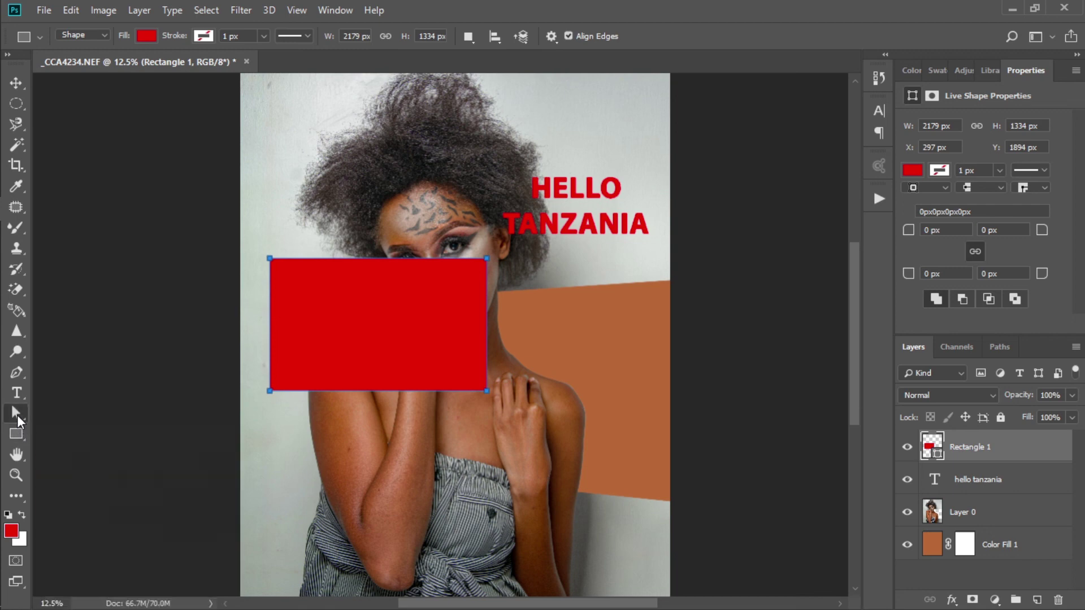
Step: Move the red rectangle with the Path Selection Tool slightly up and to the right, to about X 320 px, Y 1838 px
click(17, 415)
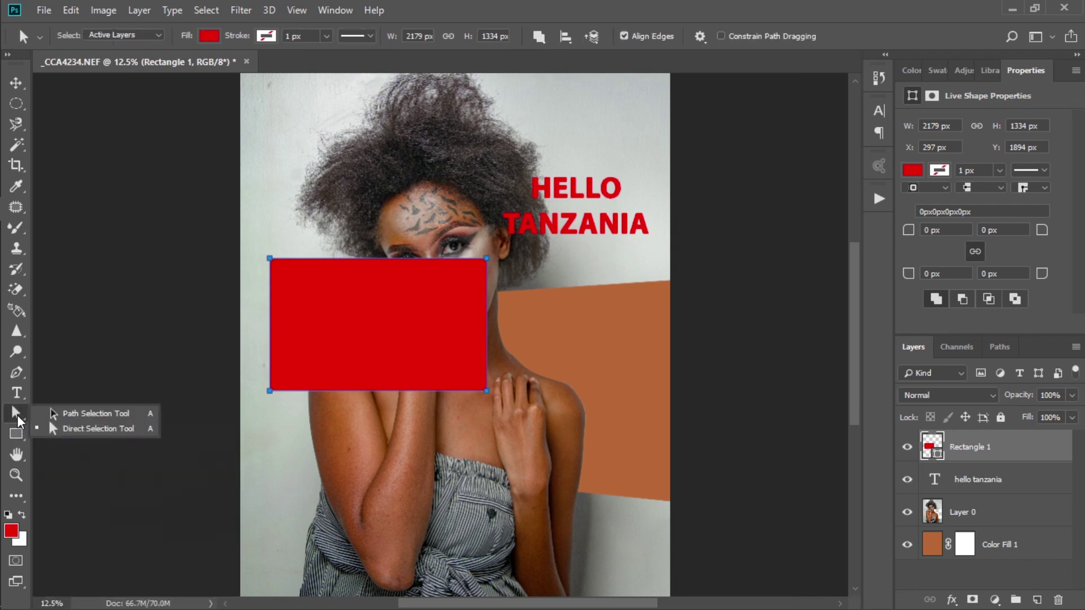
click(67, 417)
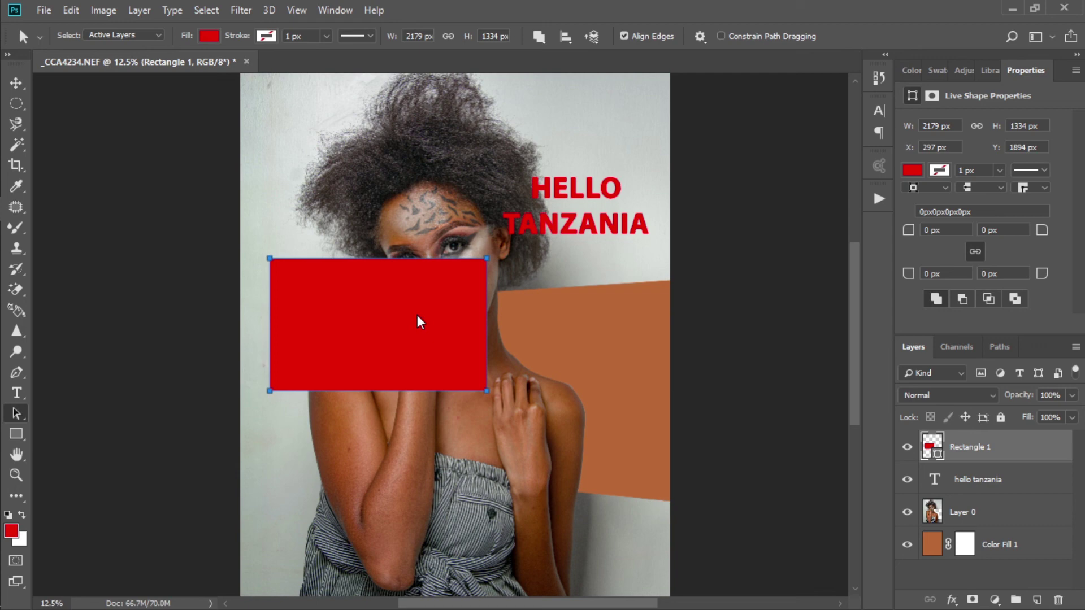
scroll(382, 237, up, 5)
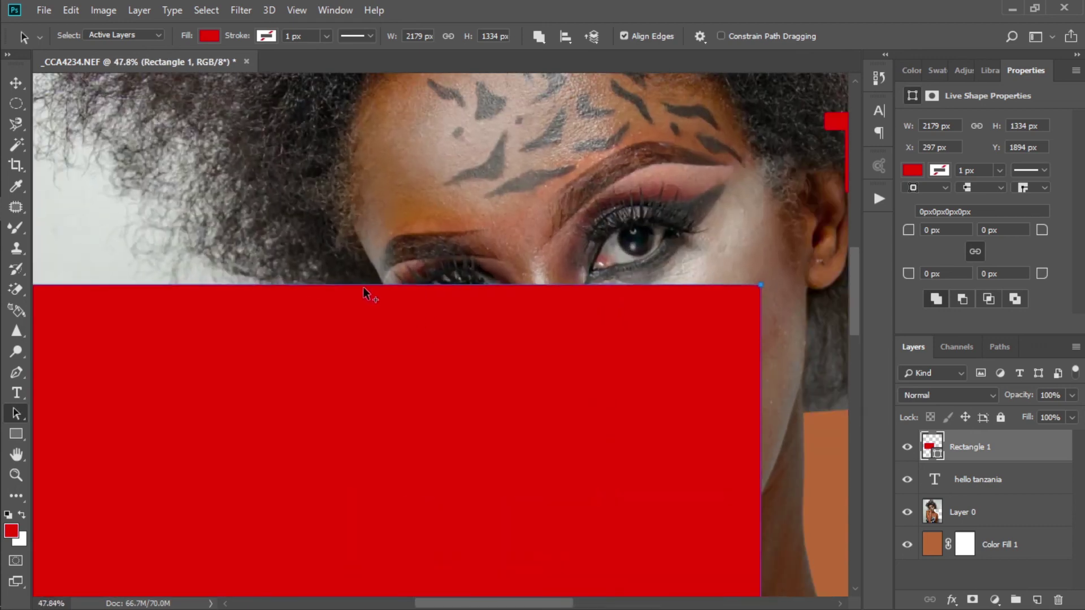
scroll(368, 284, up, 3)
scroll(395, 295, down, 4)
scroll(399, 300, down, 1)
scroll(557, 296, right, 2)
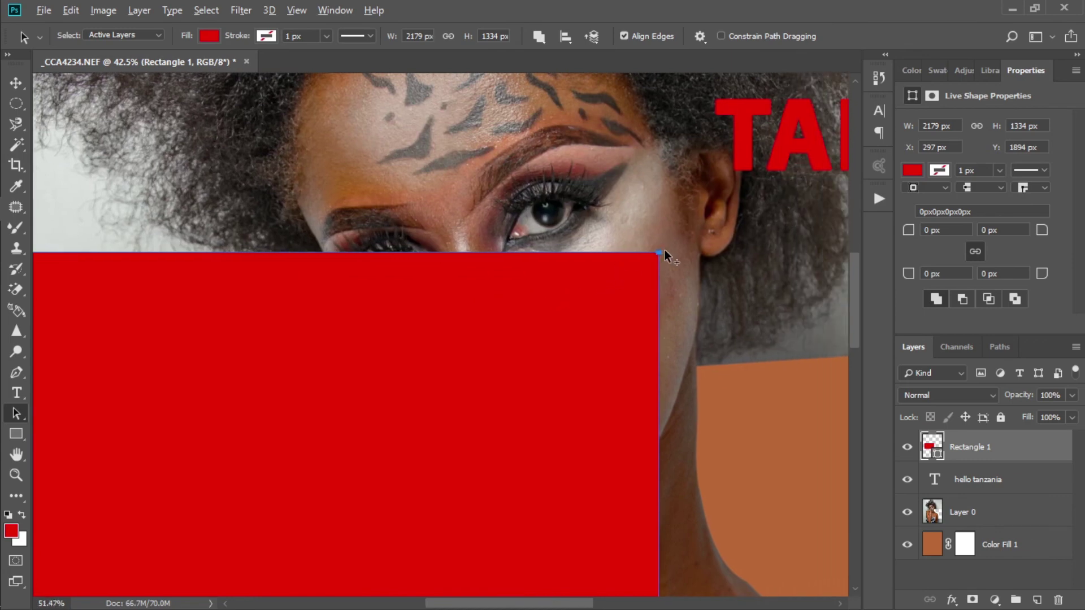
scroll(663, 254, up, 4)
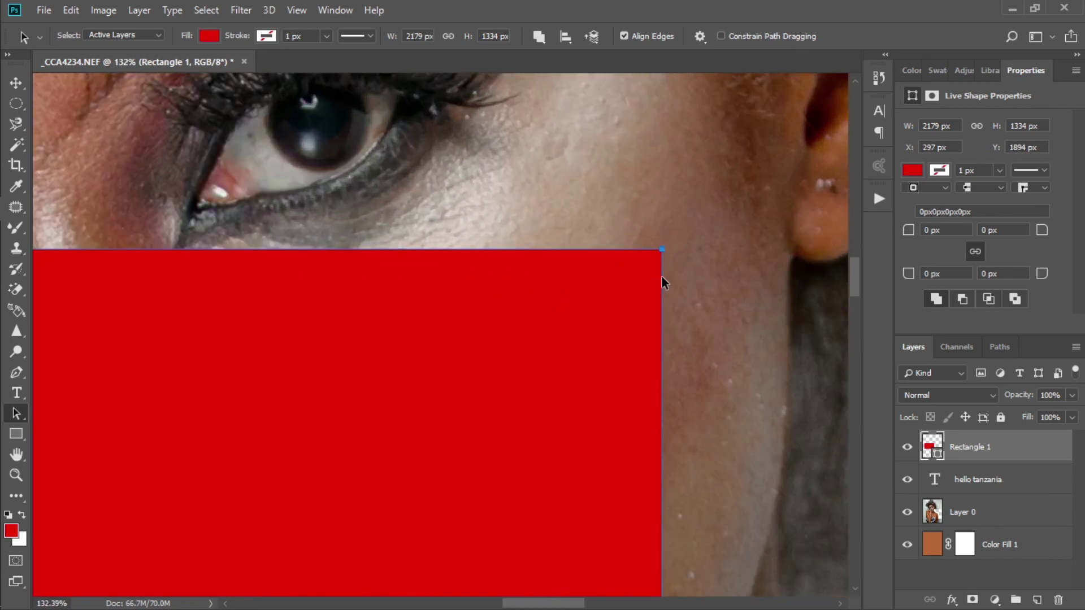
drag(662, 276, 687, 218)
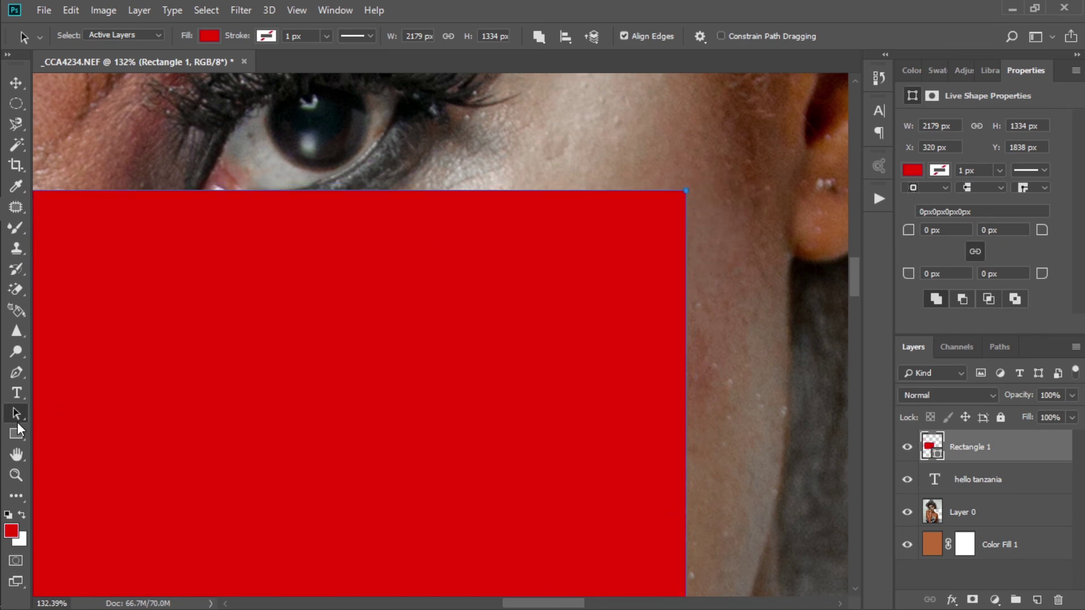
Step: Reshape the red rectangle into a slanted quadrilateral about 2770 px wide with the Direct Selection Tool, converting the live shape into a regular path
drag(19, 415, 54, 414)
click(686, 193)
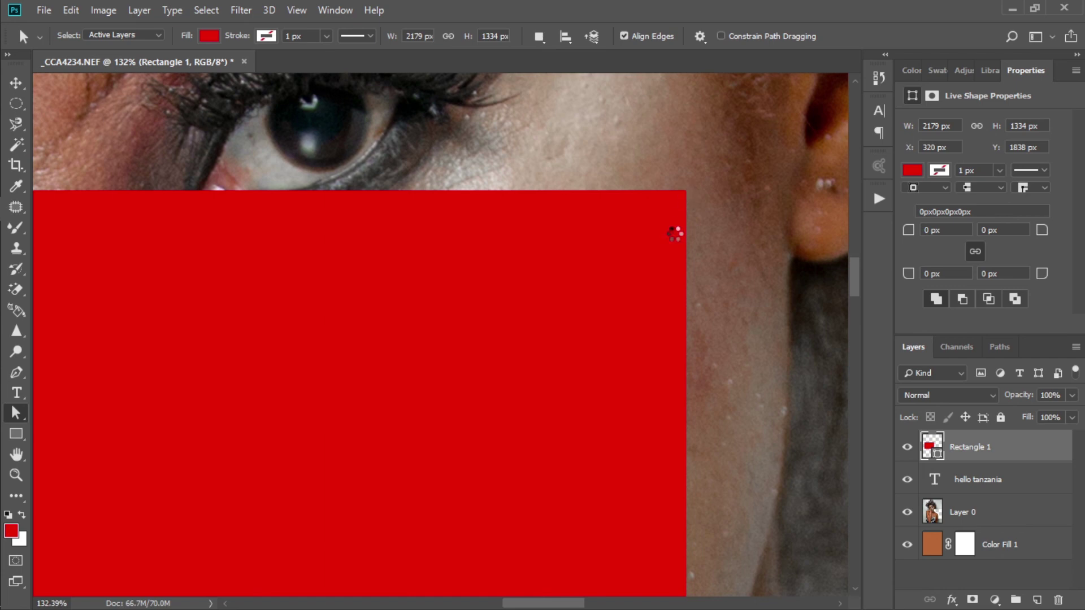
click(684, 193)
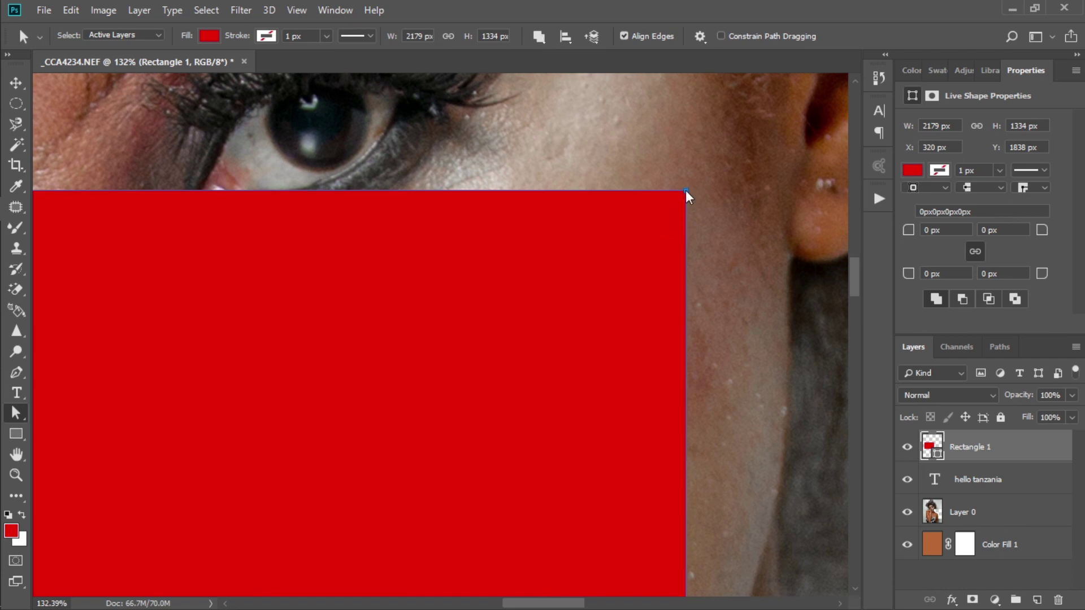
scroll(686, 195, down, 6)
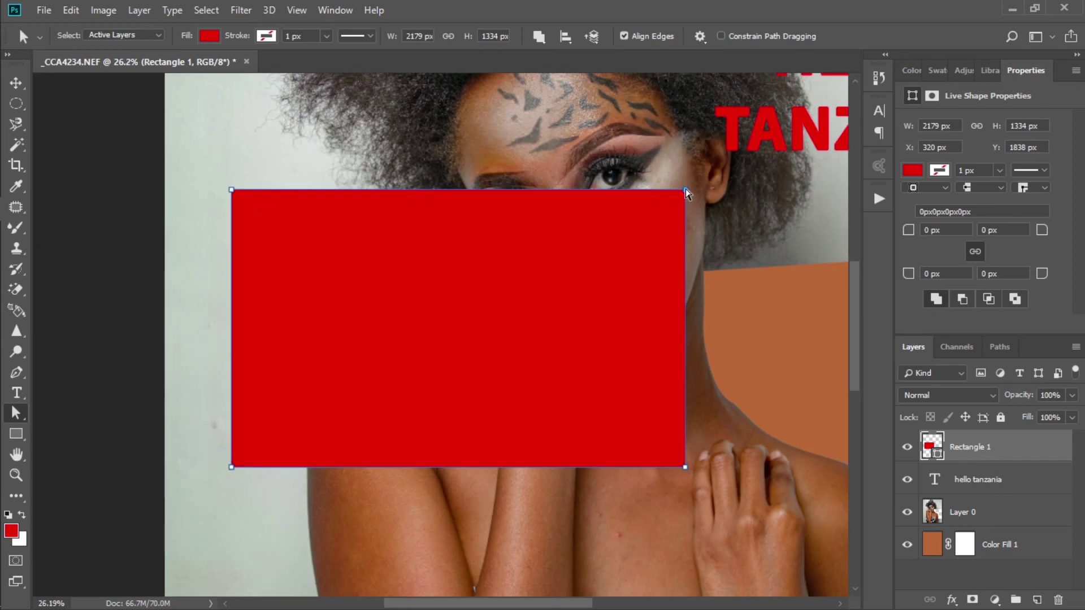
drag(686, 195, 392, 340)
drag(303, 346, 314, 354)
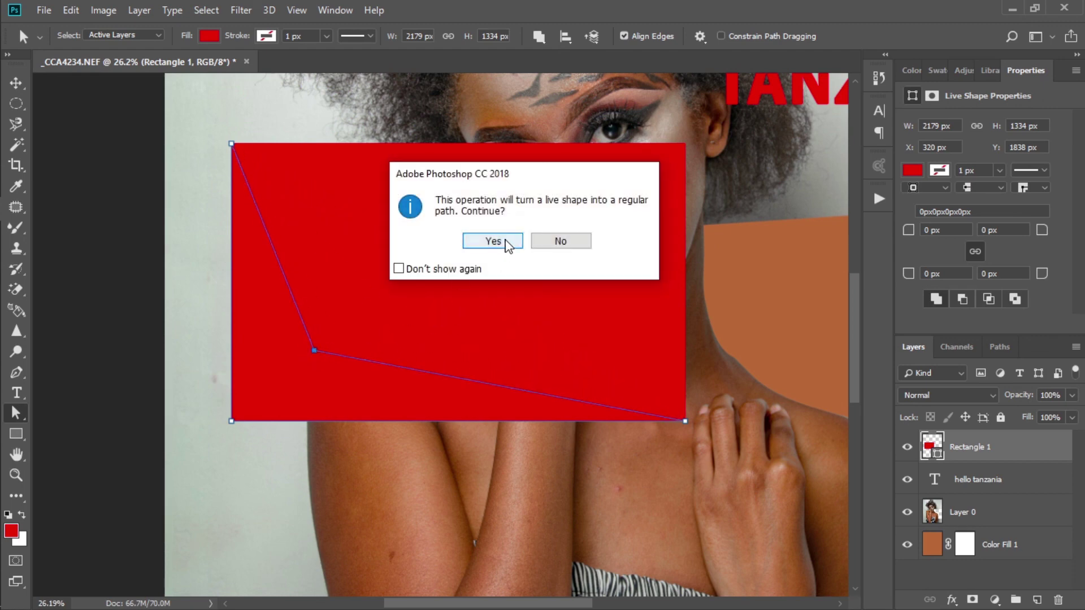
click(493, 242)
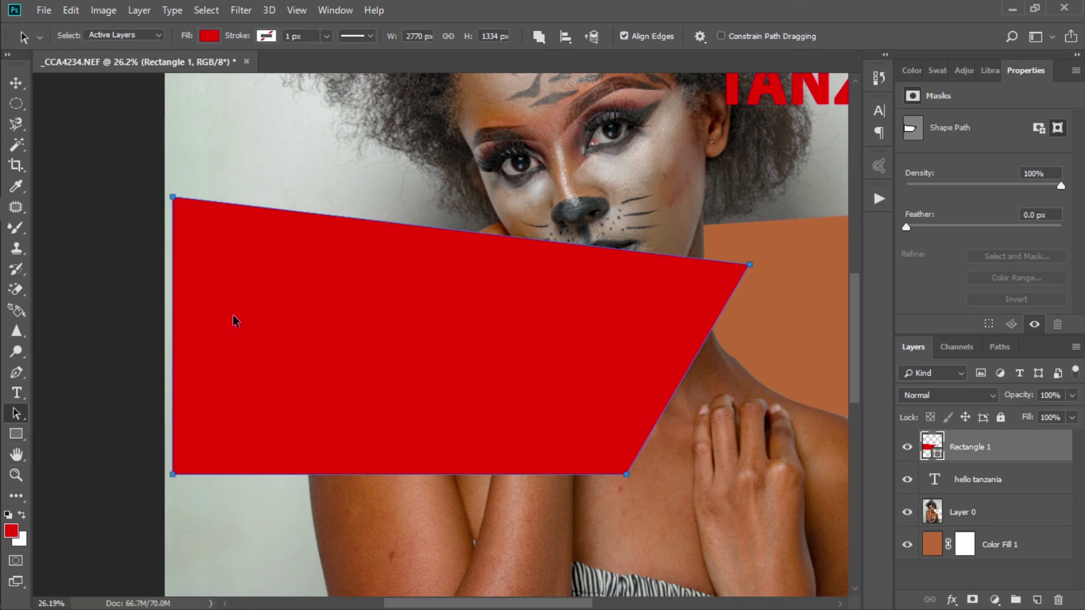
Step: Pan around the enlarged portrait with the Hand Tool, down to the striped outfit at the image's lower edge
click(15, 455)
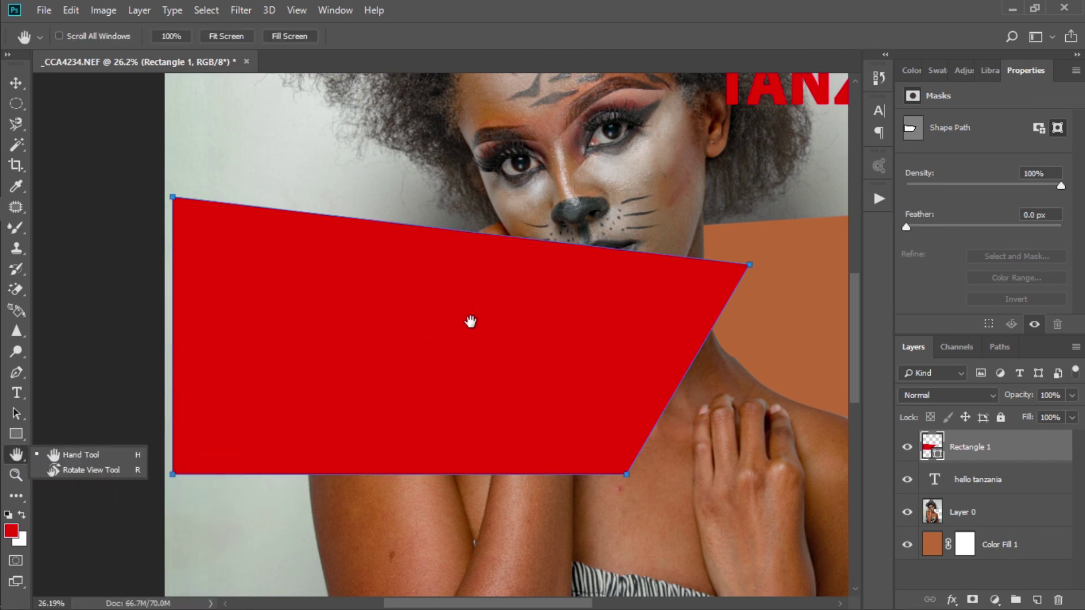
drag(496, 206, 3, 104)
drag(468, 163, 1081, 310)
drag(625, 227, 356, 77)
drag(749, 360, 848, 438)
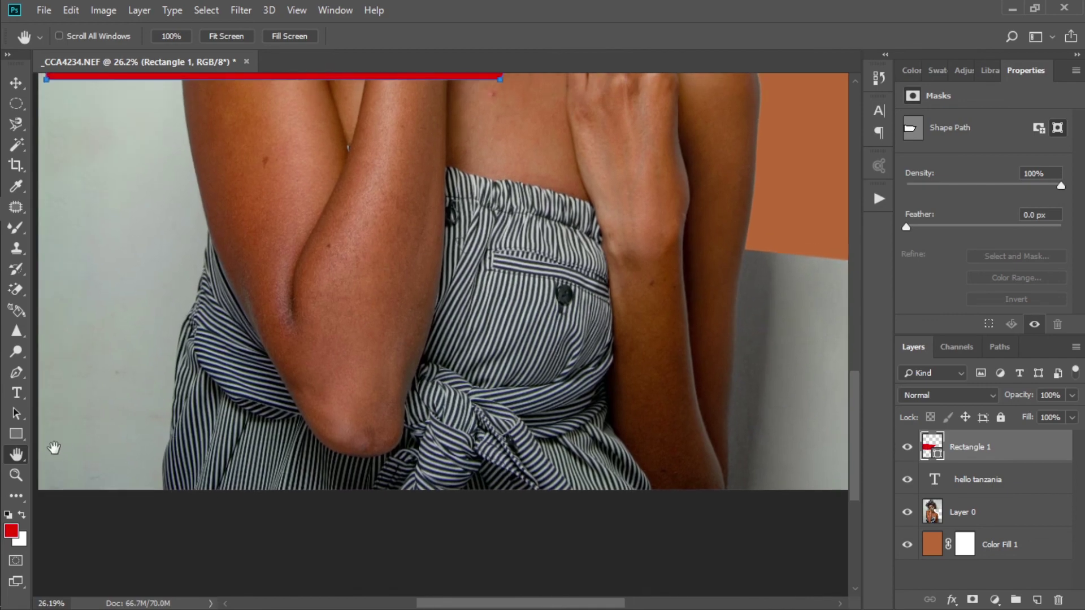
Step: Rotate the canvas view with the Rotate View Tool to 180°, -90° and -30°, and return it to upright
click(17, 456)
click(85, 470)
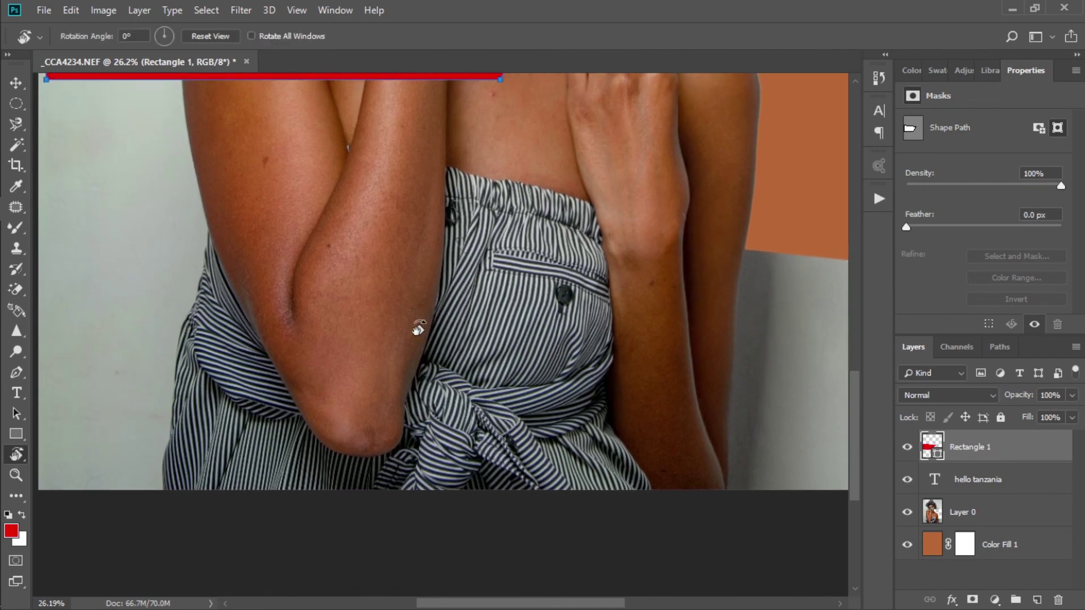
drag(468, 321, 313, 405)
scroll(472, 293, down, 9)
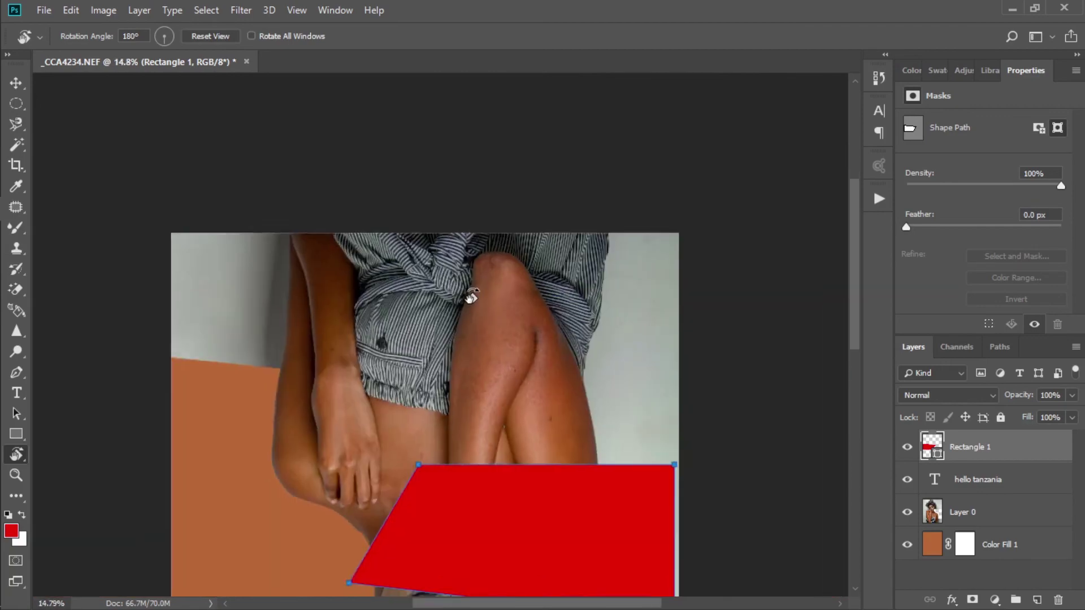
scroll(472, 293, down, 1)
drag(576, 168, 607, 492)
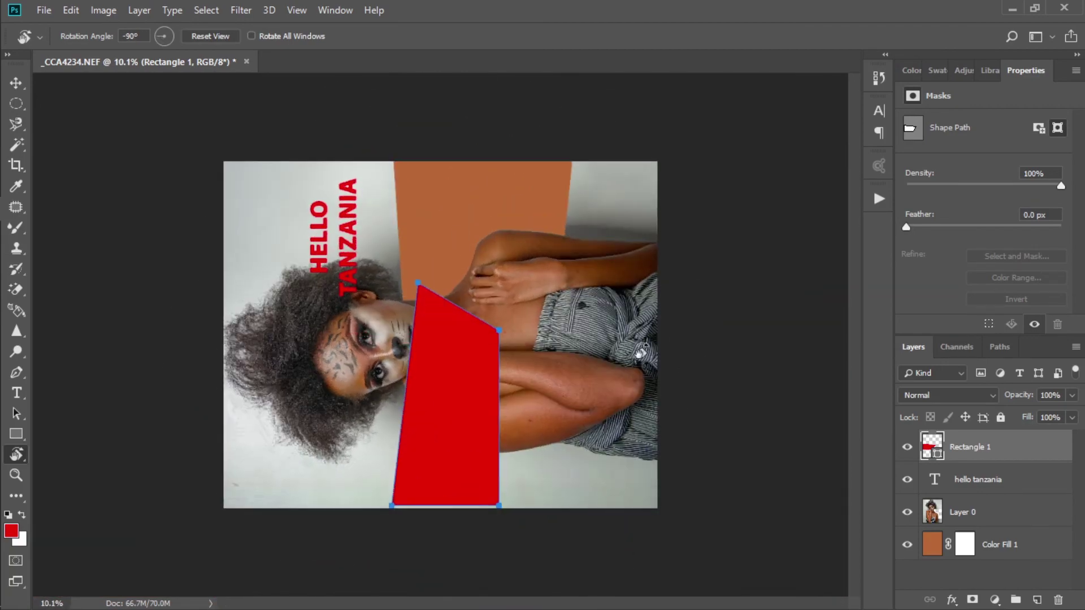
drag(646, 175, 635, 380)
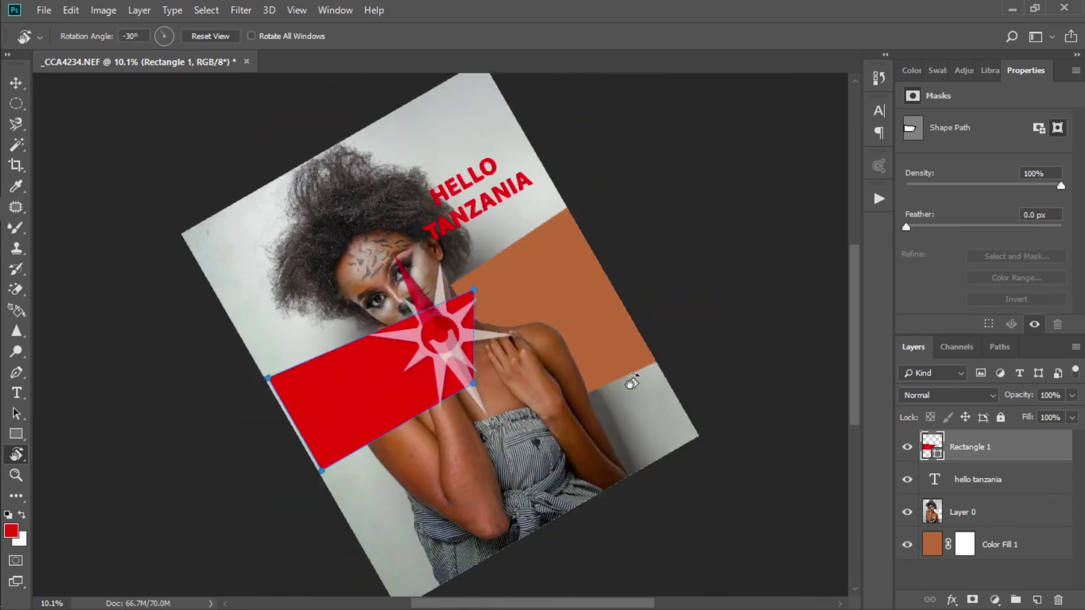
key(Escape)
Step: Zoom in and out around the red shape with the Zoom Tool, finishing zoomed out with the whole portrait in view
click(16, 474)
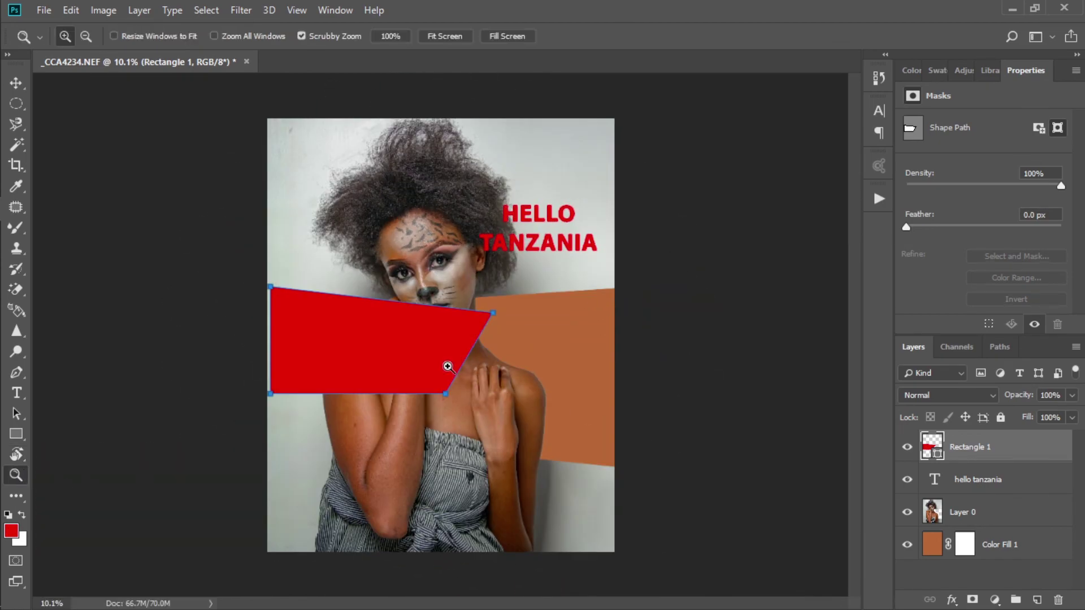
click(436, 336)
click(437, 337)
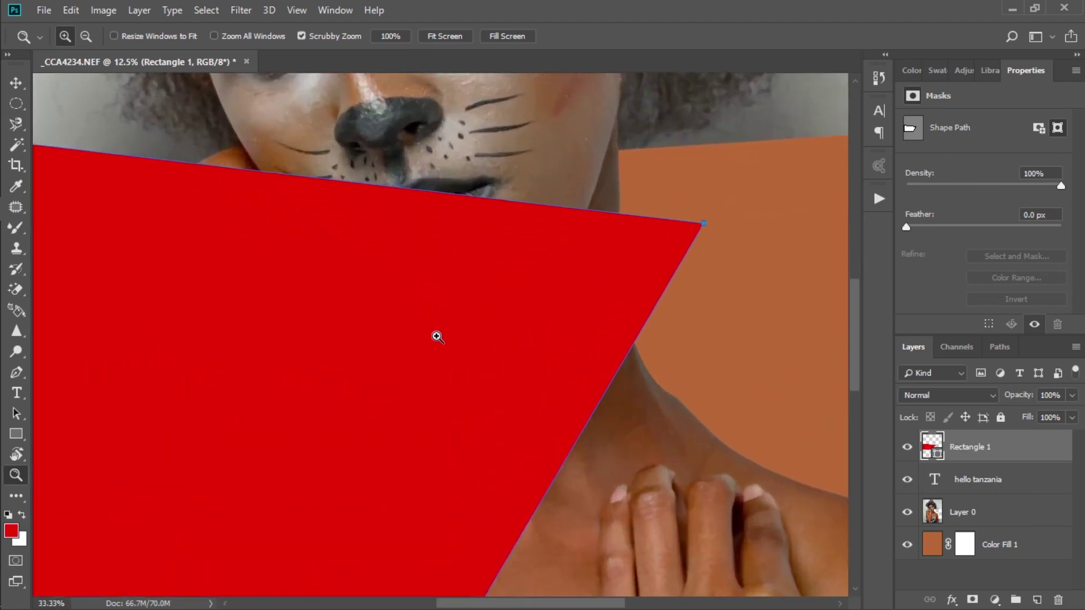
alt+click(437, 337)
alt+click(437, 337)
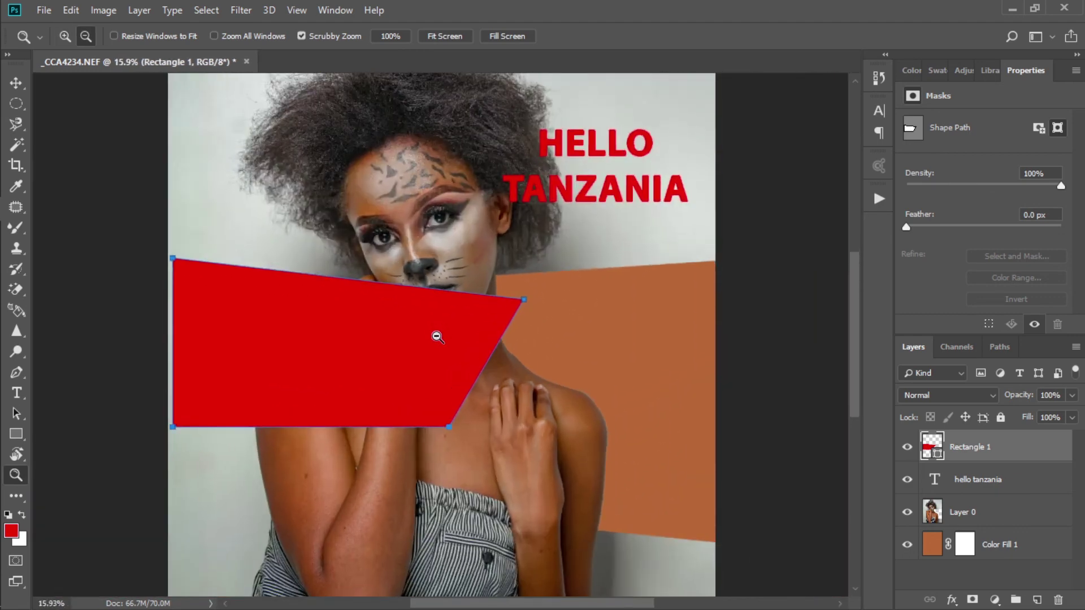
alt+click(437, 337)
scroll(436, 337, up, 5)
scroll(437, 335, down, 5)
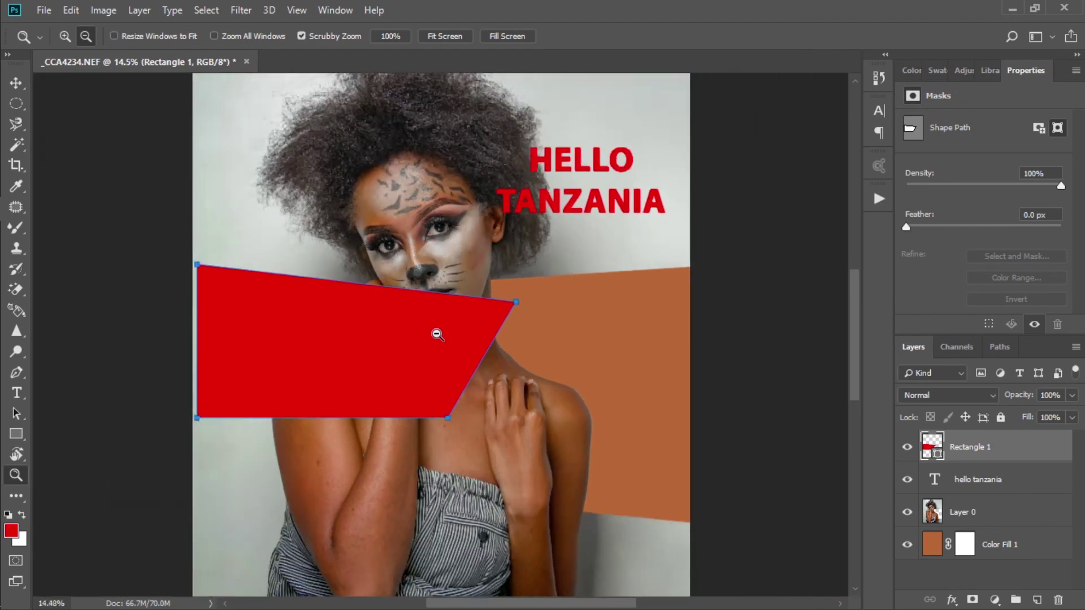
scroll(437, 335, up, 5)
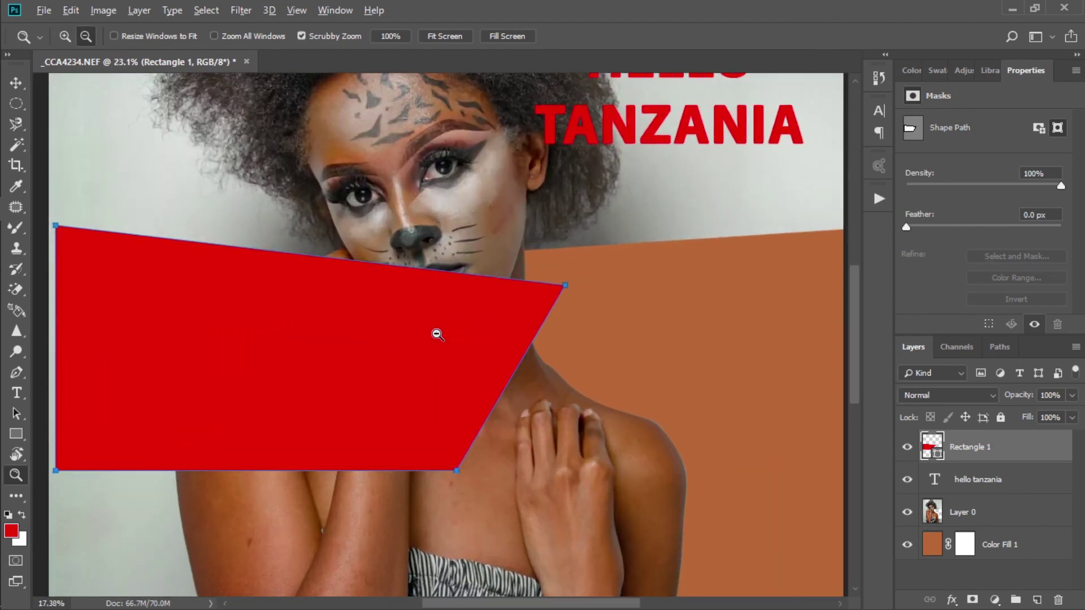
scroll(436, 334, down, 4)
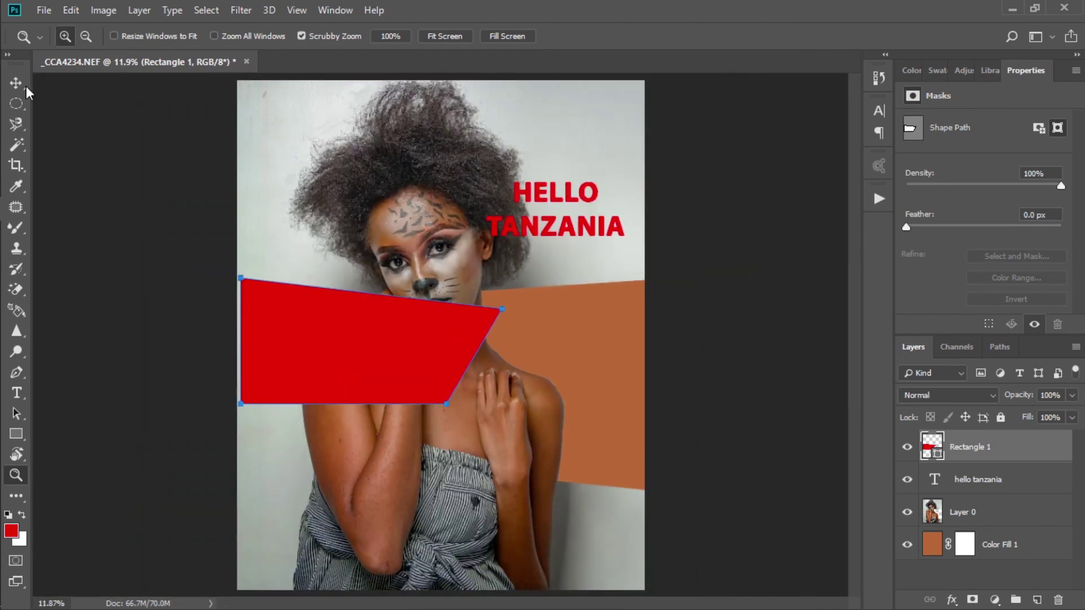
click(86, 37)
click(484, 278)
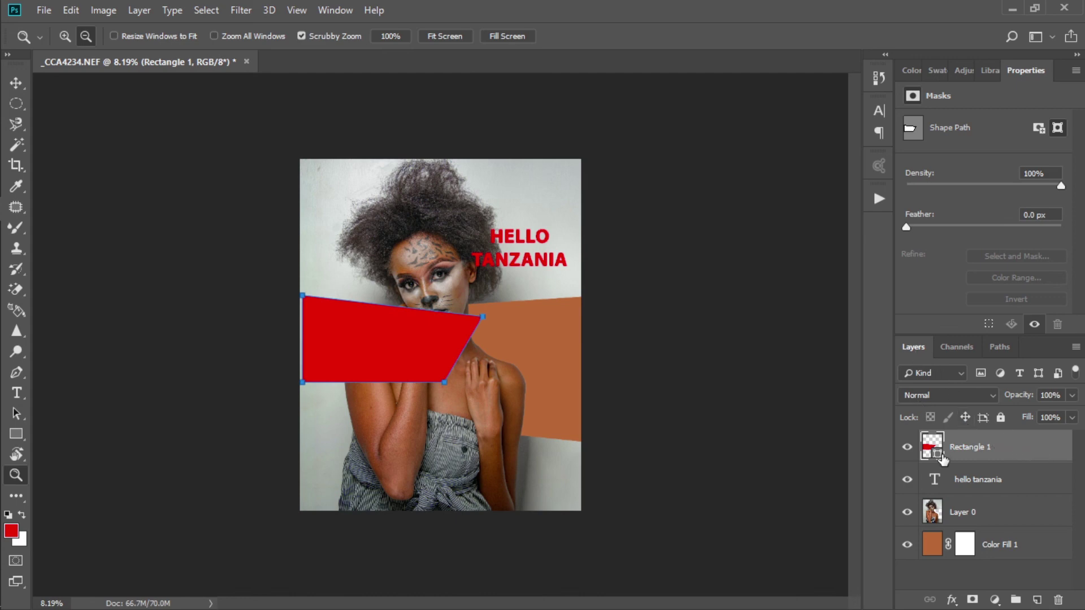
Step: Go through the layers from Color Fill 1, Layer 0 and hello tanzania up to Rectangle 1, selecting each in turn
click(1023, 551)
click(1014, 515)
click(1008, 480)
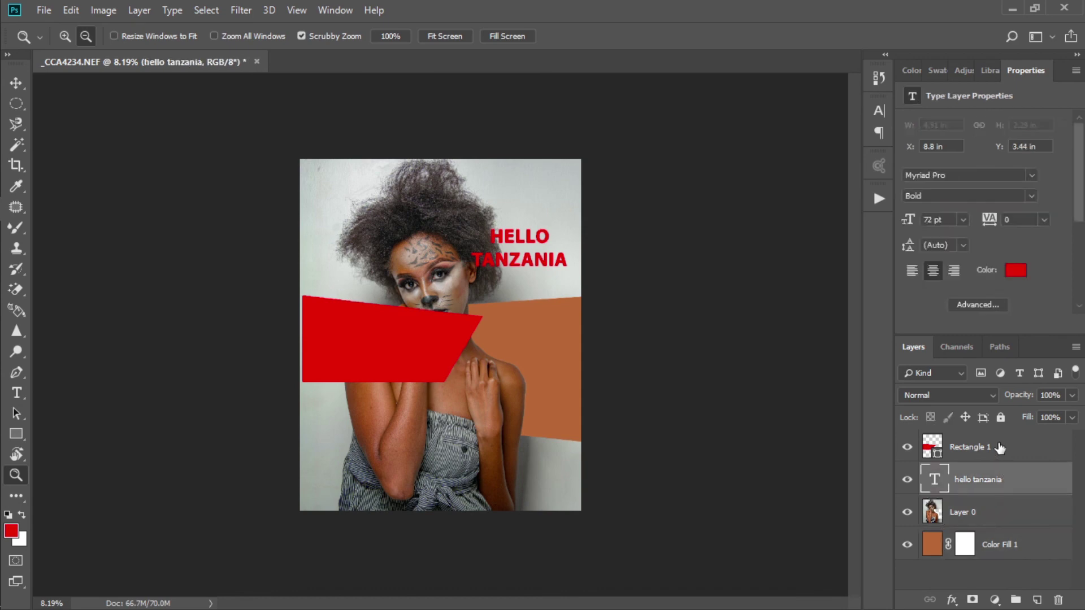
click(997, 446)
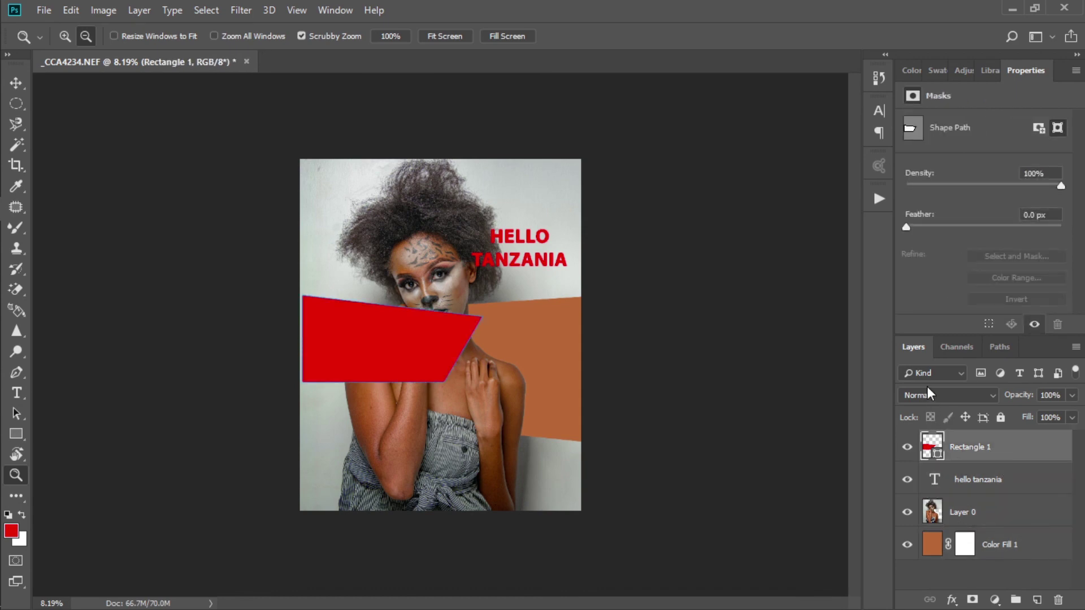